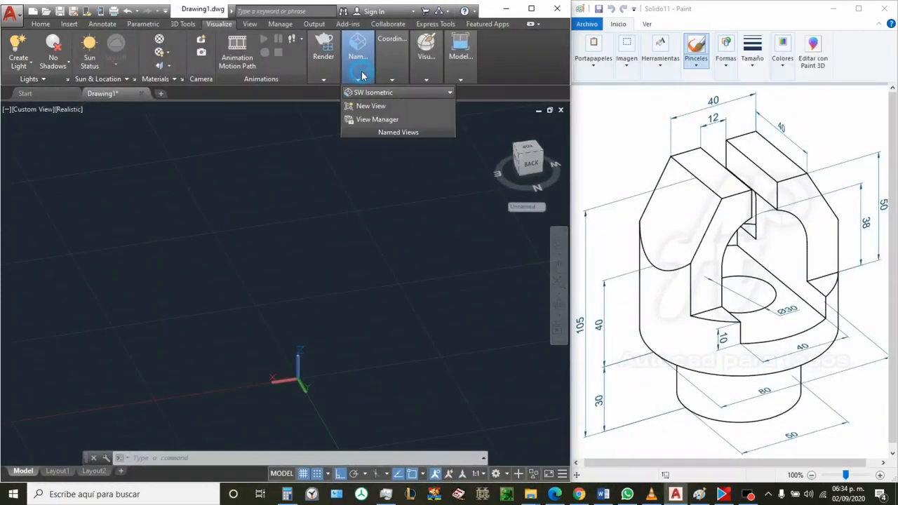
Set the view to SW Isometric and draw a circle with a diameter of 50
click(367, 91)
click(396, 173)
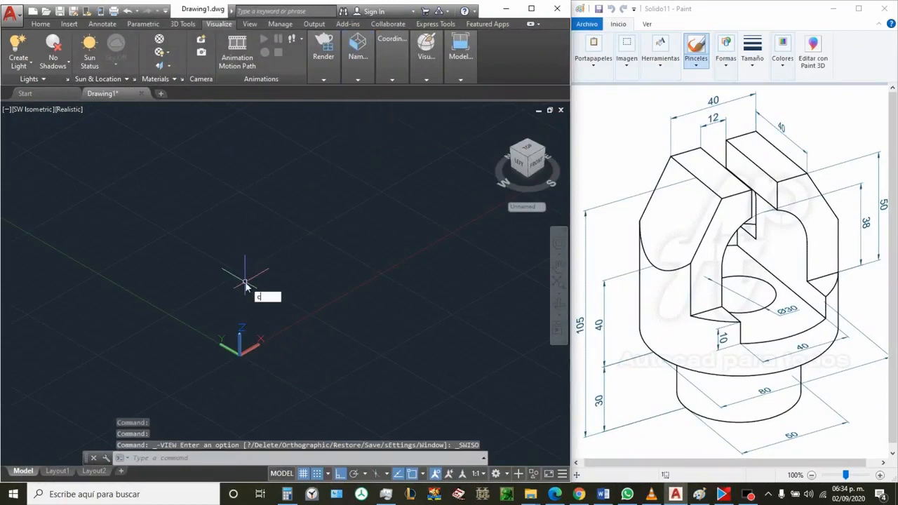
text(c)
key(Return)
click(249, 274)
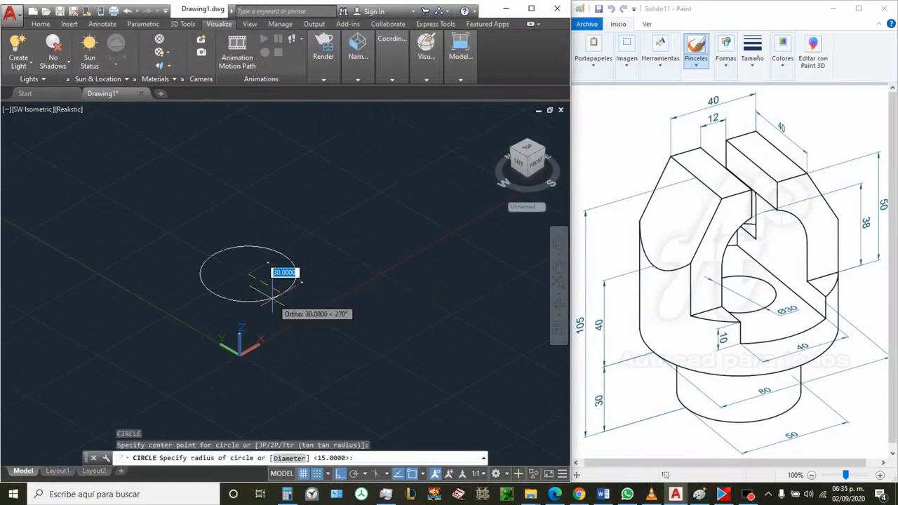
text(d)
key(Return)
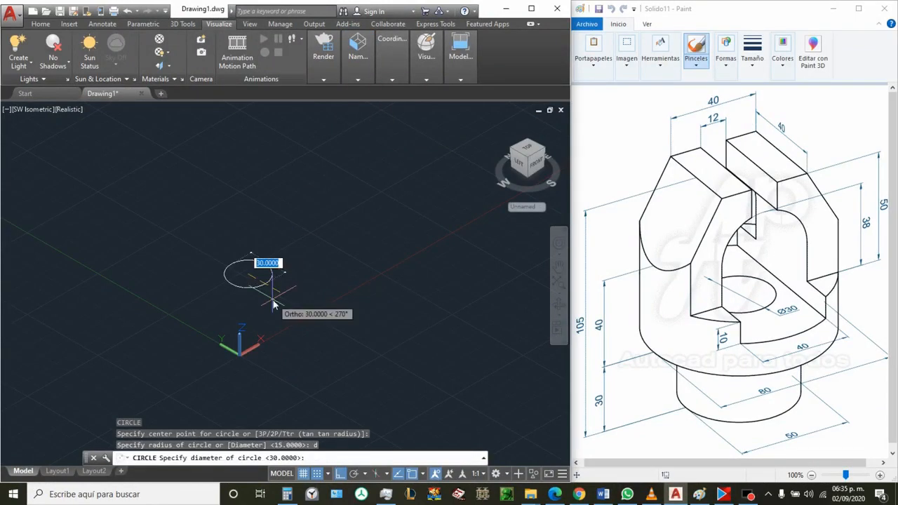
text(50)
key(Return)
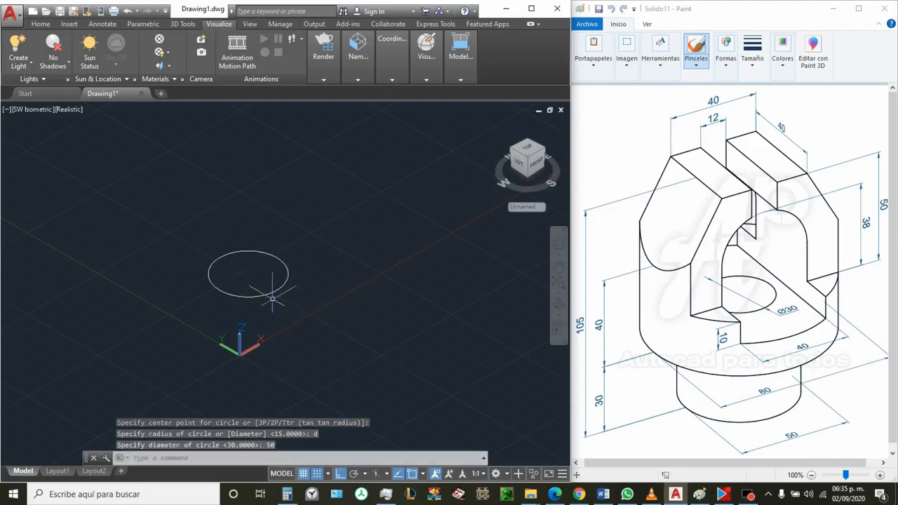
Extrude the 50-diameter circle upward to a height of 30
text(extr)
key(Return)
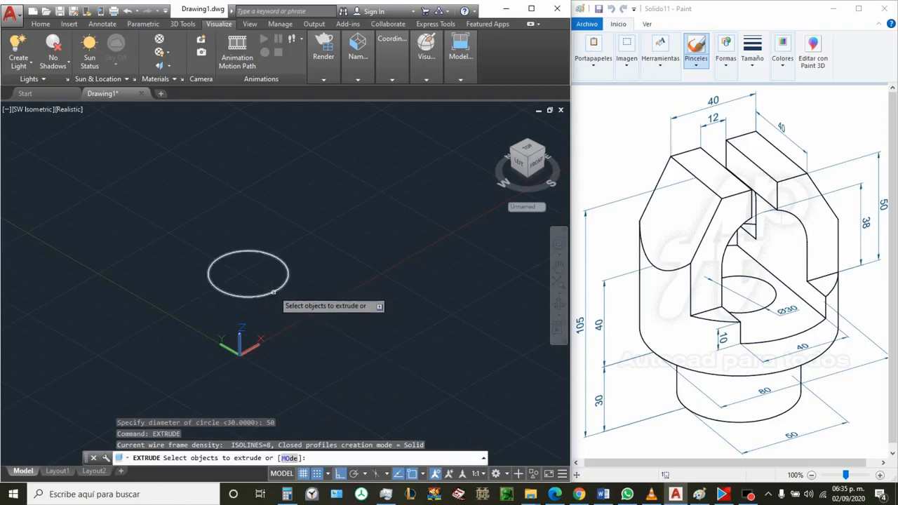
click(273, 289)
key(Return)
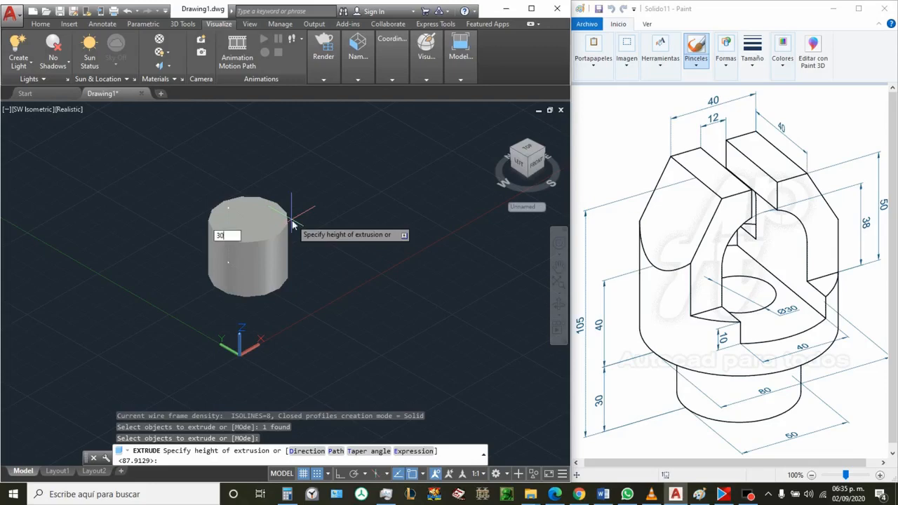
text(30)
key(Return)
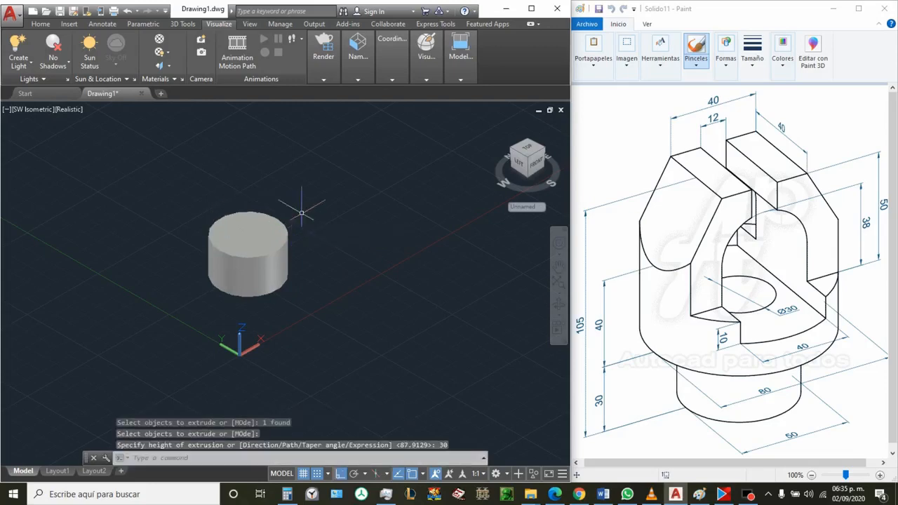
Change the visual style to 2D Wireframe
click(426, 77)
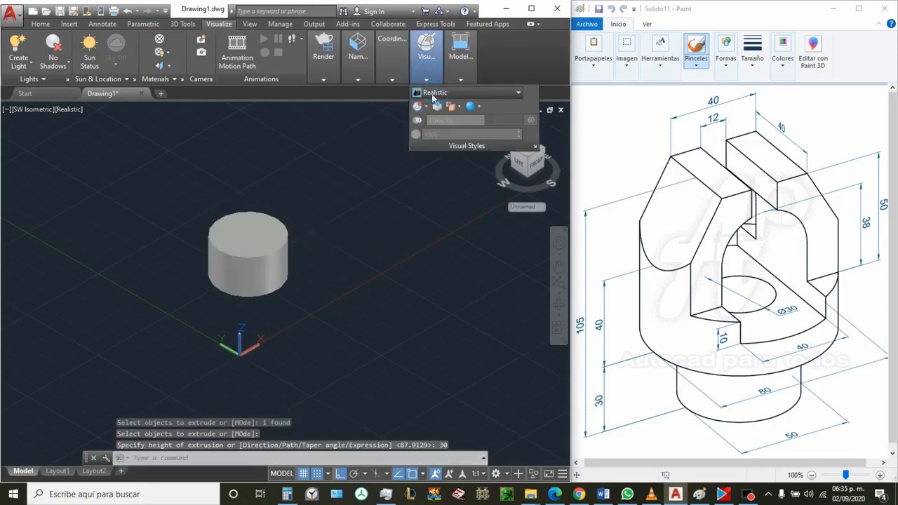
click(435, 94)
click(430, 114)
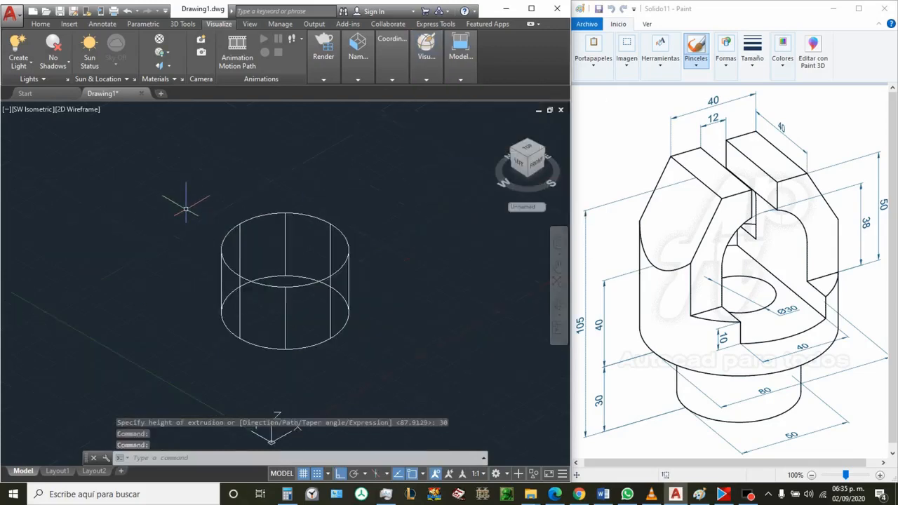
Draw a circle of diameter 80 centred on the top face of the cylinder
text(c)
key(Return)
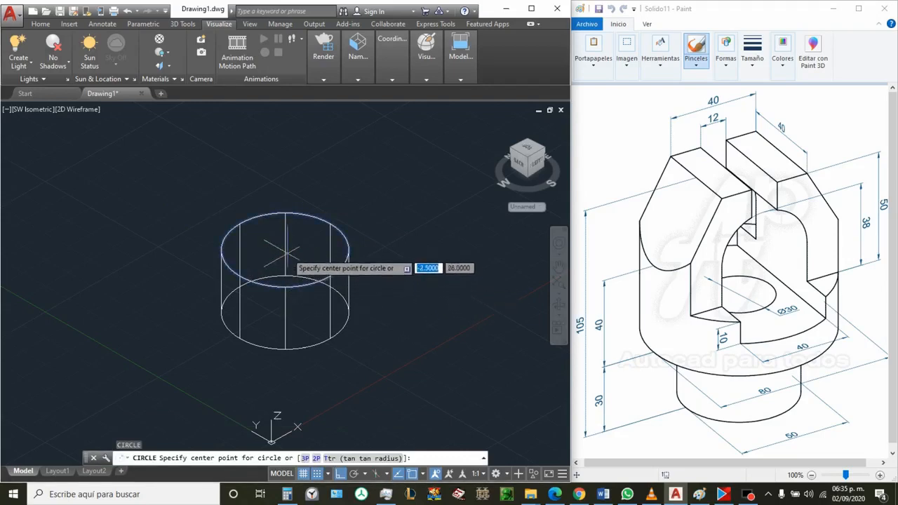
click(323, 272)
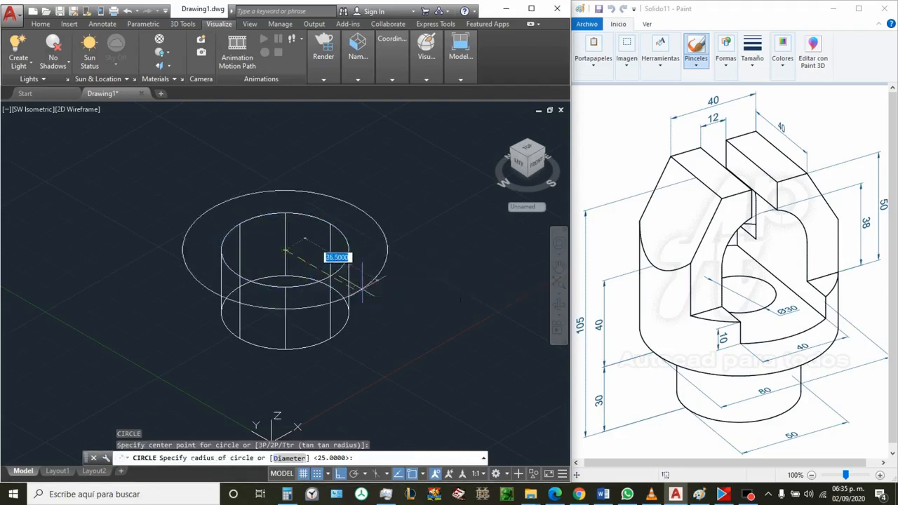
text(d)
key(Return)
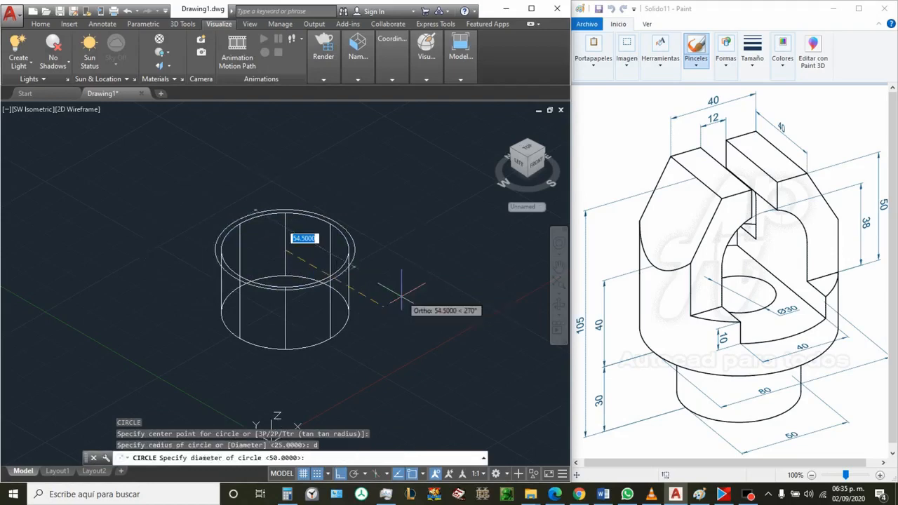
text(80)
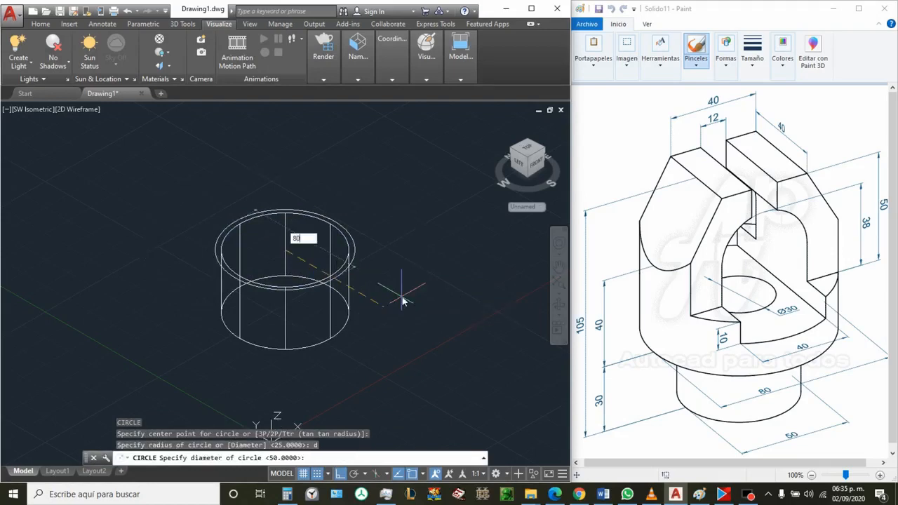
key(Return)
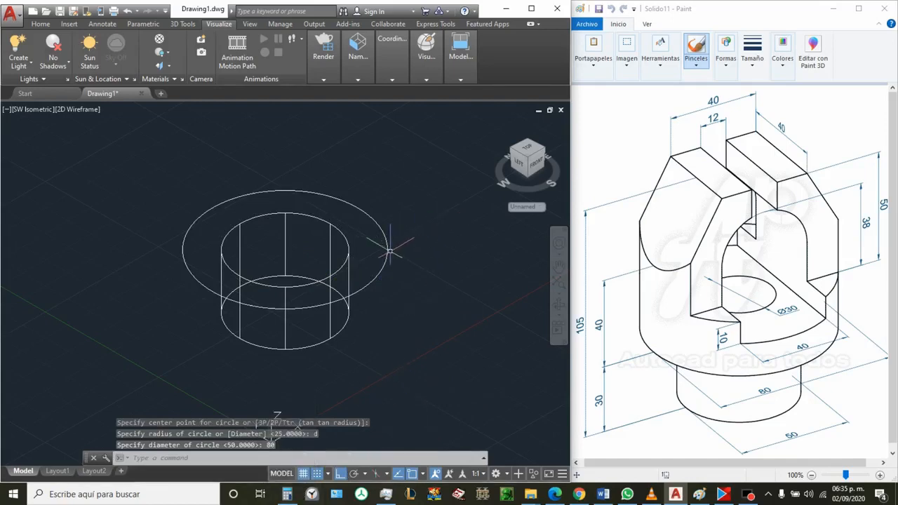
Calculate 105 minus 30 in the calculator to get the height of the upper cylinder, and minimize the calculator
click(60, 354)
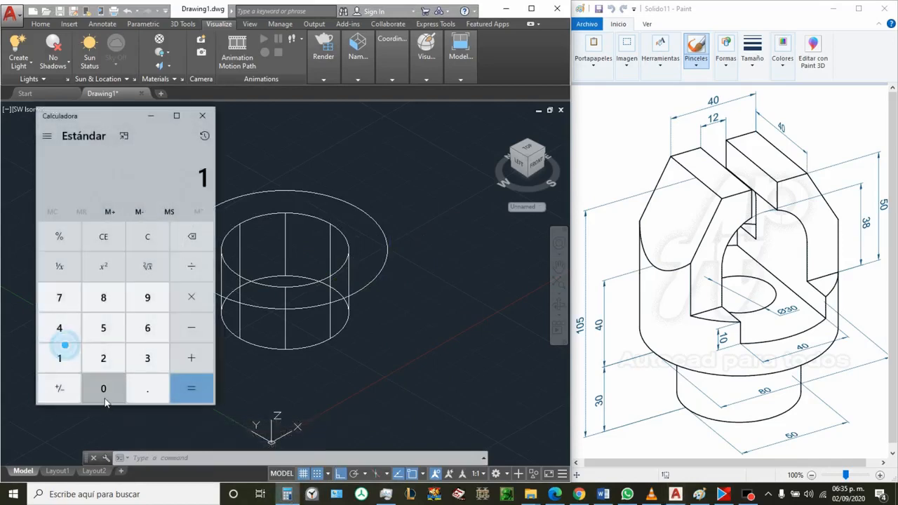
click(105, 388)
click(105, 329)
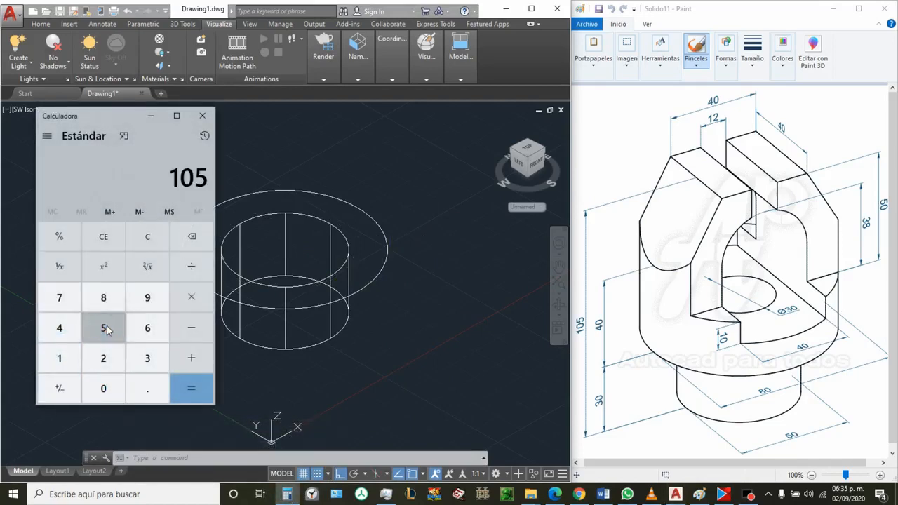
click(191, 327)
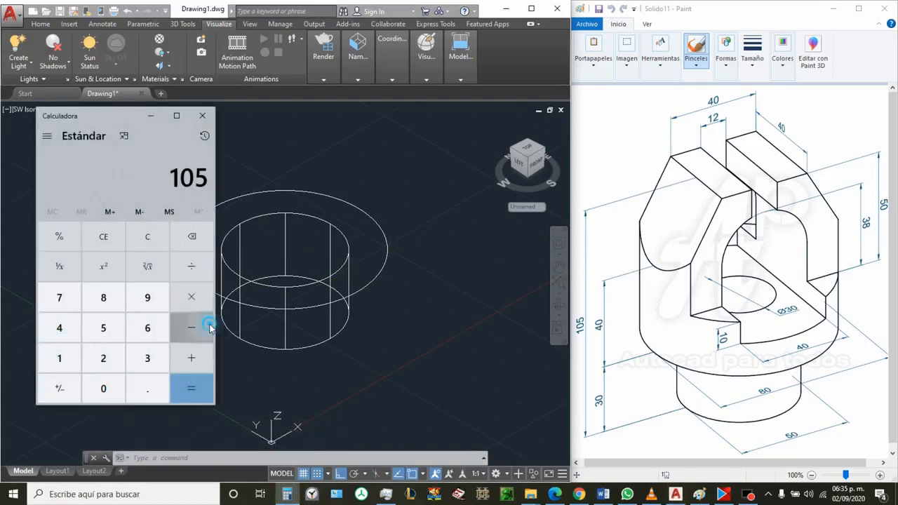
click(148, 357)
click(111, 386)
click(188, 387)
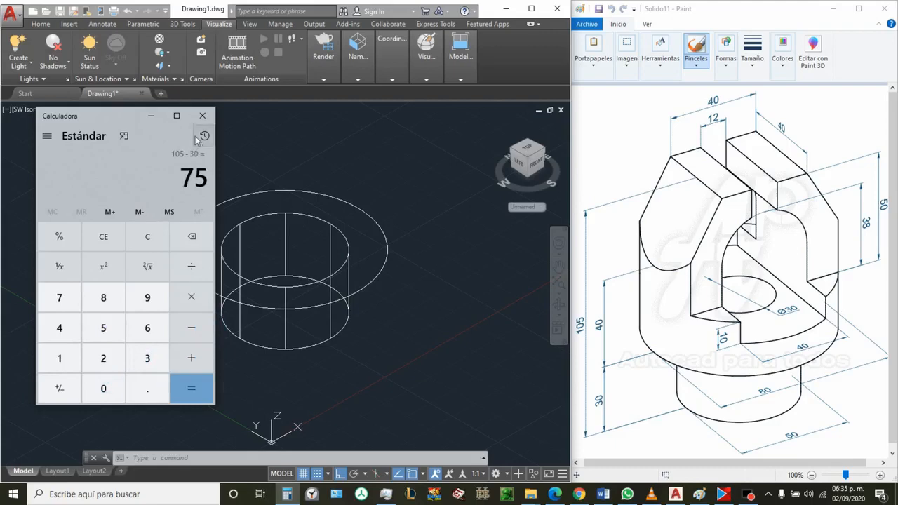
click(152, 116)
Extrude the 80-diameter circle upward to a height of 75
click(243, 198)
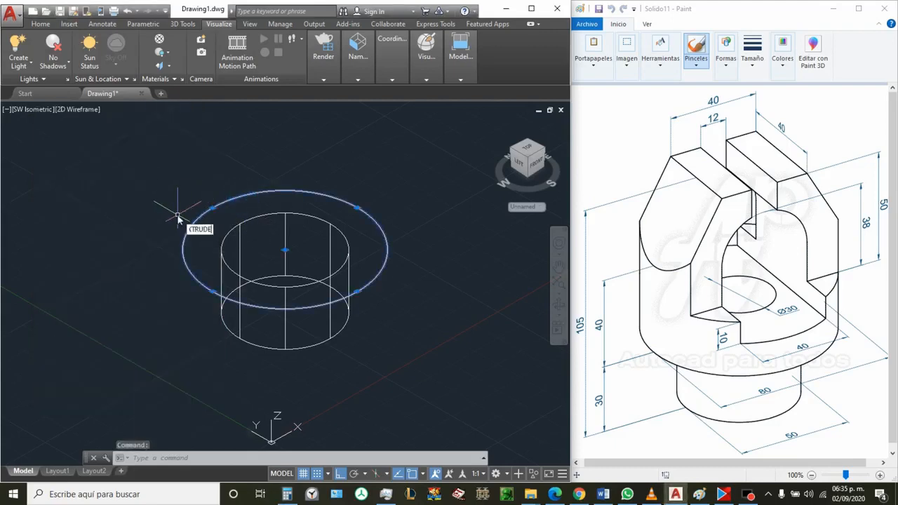
key(Return)
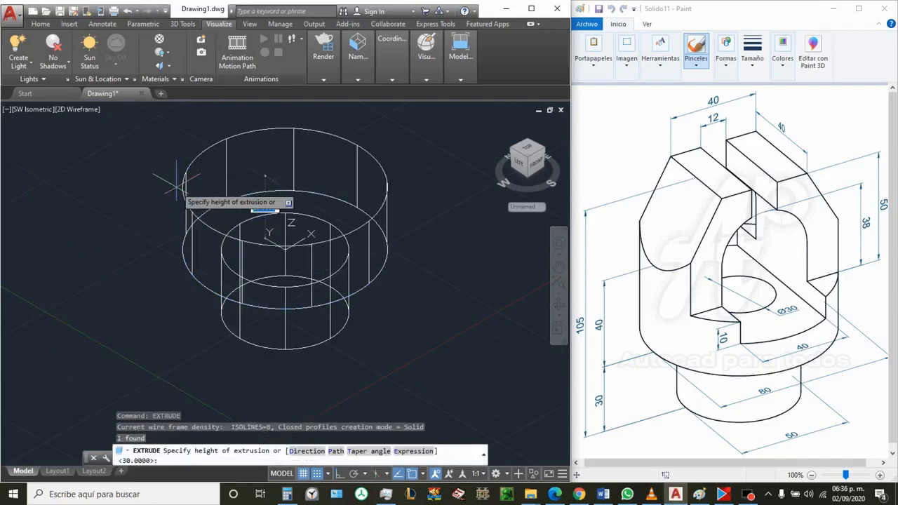
key(Return)
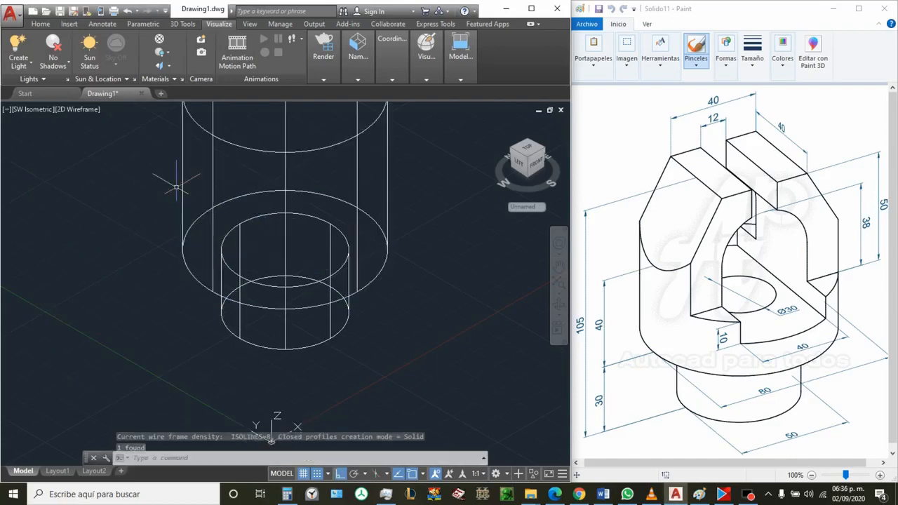
Unite the lower and upper cylinders into a single solid with Union
click(424, 349)
click(319, 277)
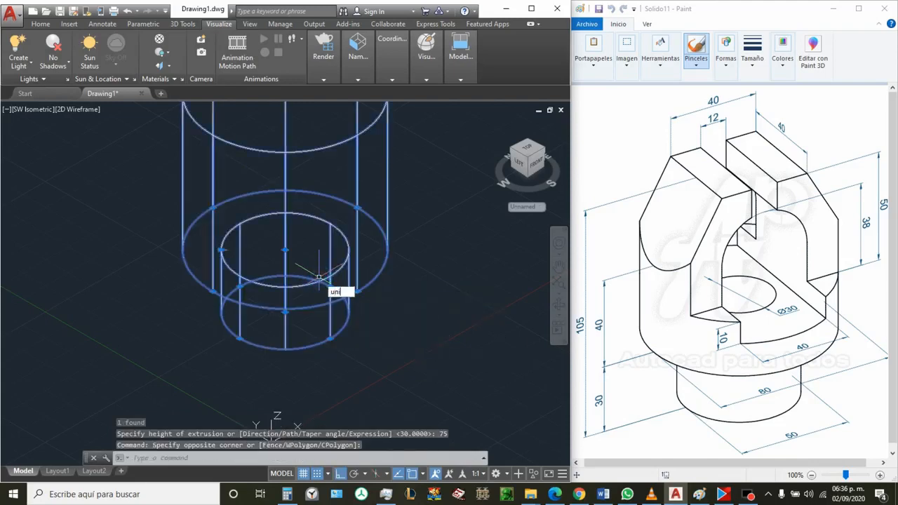
key(Return)
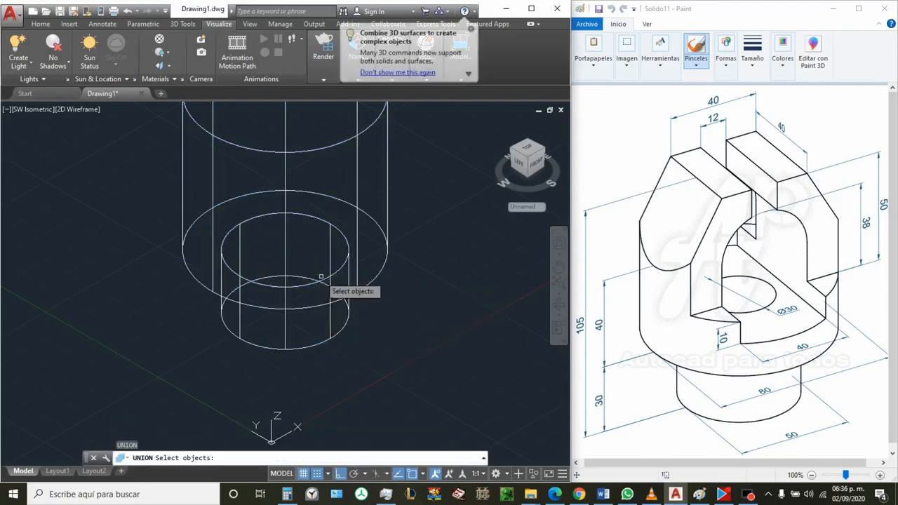
click(322, 279)
click(369, 280)
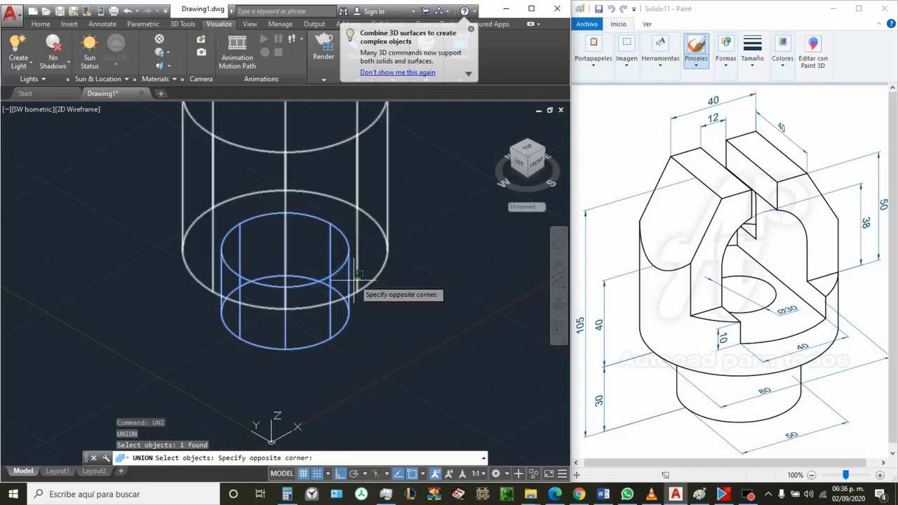
click(353, 287)
key(Return)
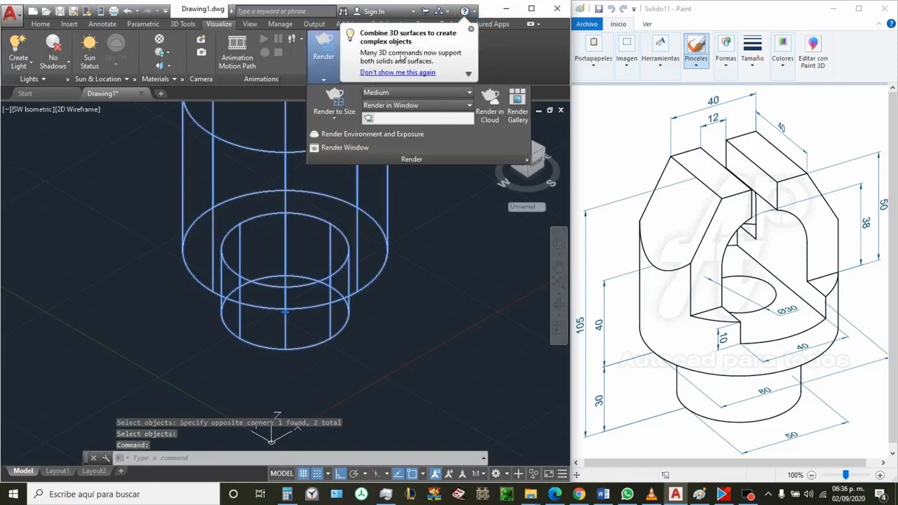
Dismiss the 3D surfaces tip and set the view to Front
click(471, 29)
mouse_move(359, 79)
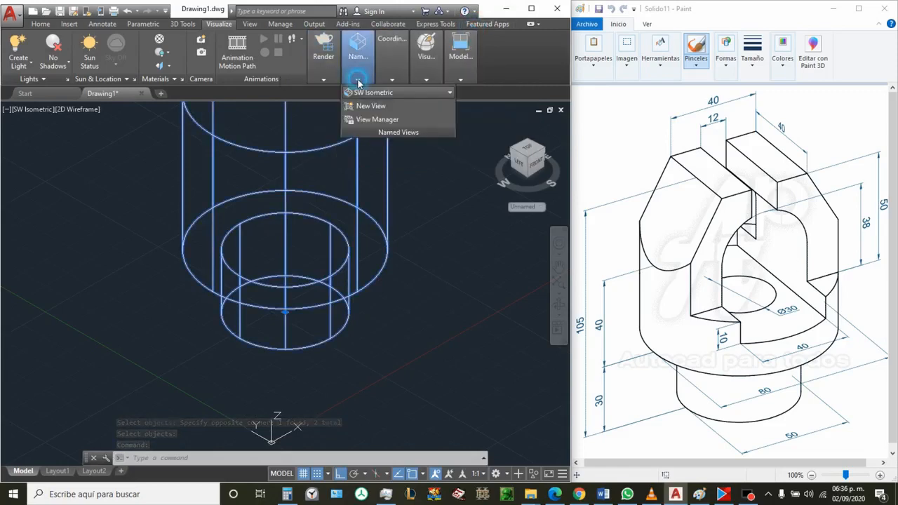
click(370, 93)
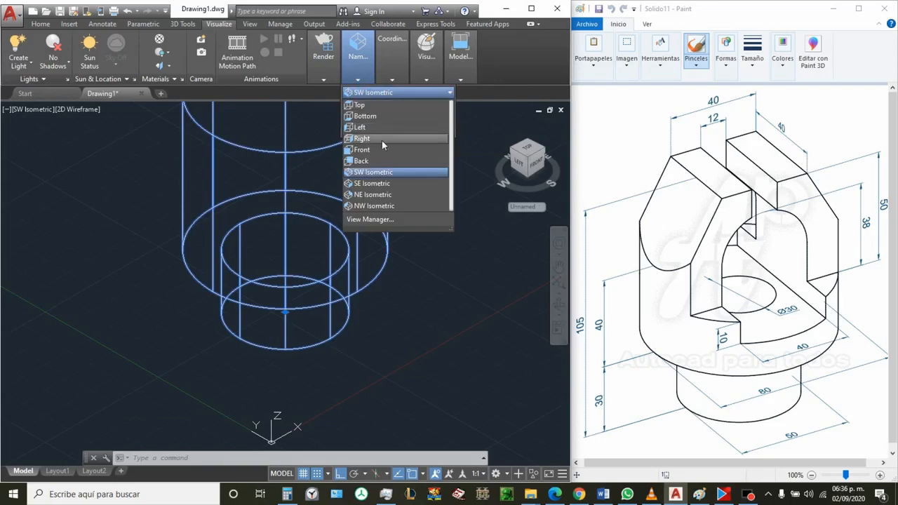
click(377, 149)
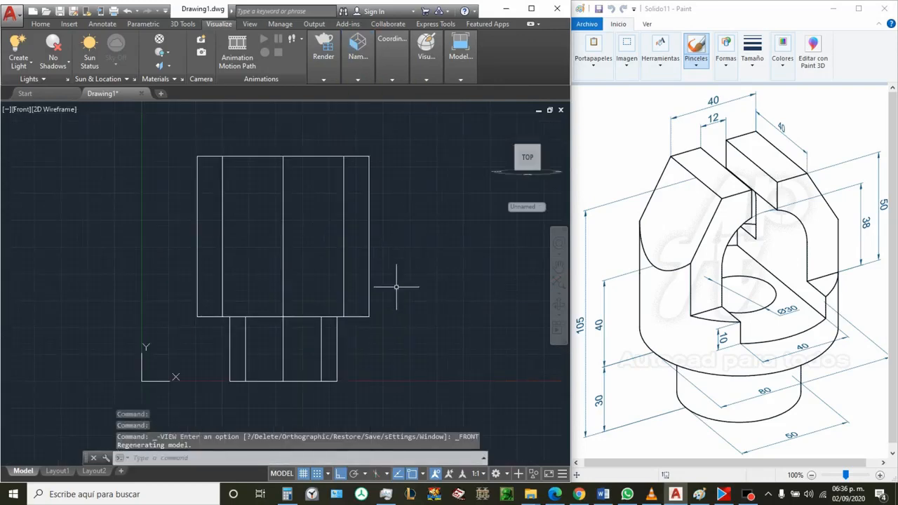
scroll(203, 259, down, 3)
scroll(360, 207, up, 3)
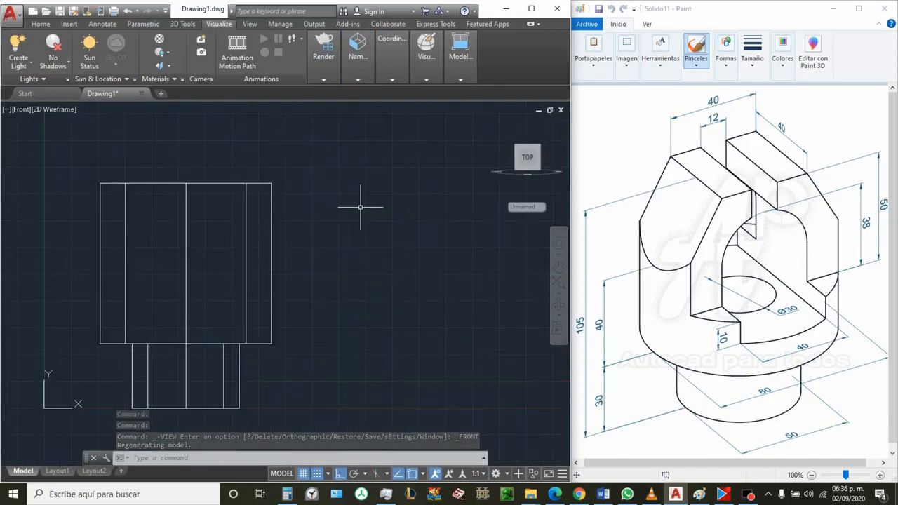
Draw a closed 12 by 12 square from lines in the empty space beside the solid's upper part
text(l)
key(Return)
scroll(360, 207, up, 4)
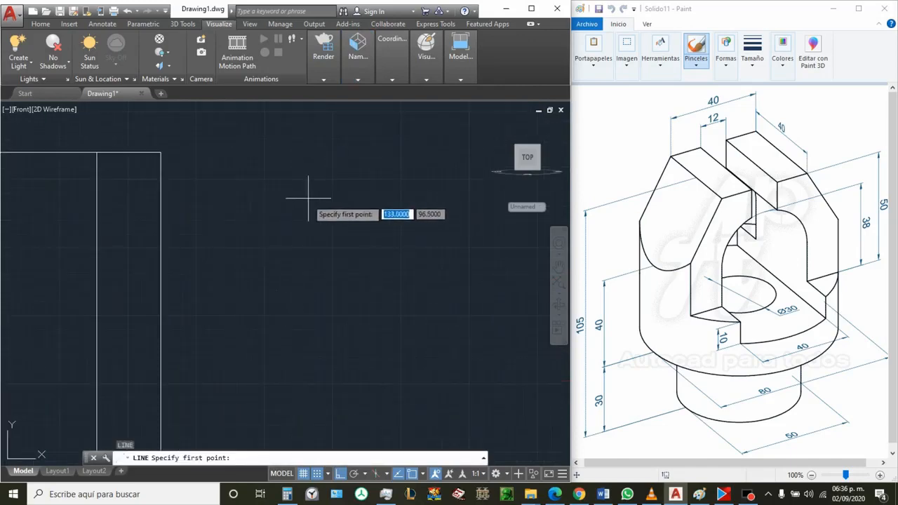
click(309, 203)
key(BackSpace)
text(12)
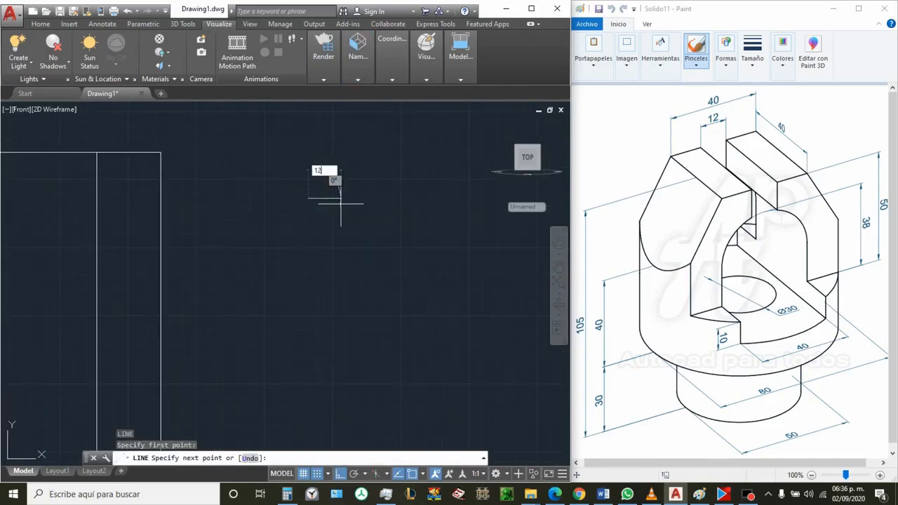
key(Return)
text(1)
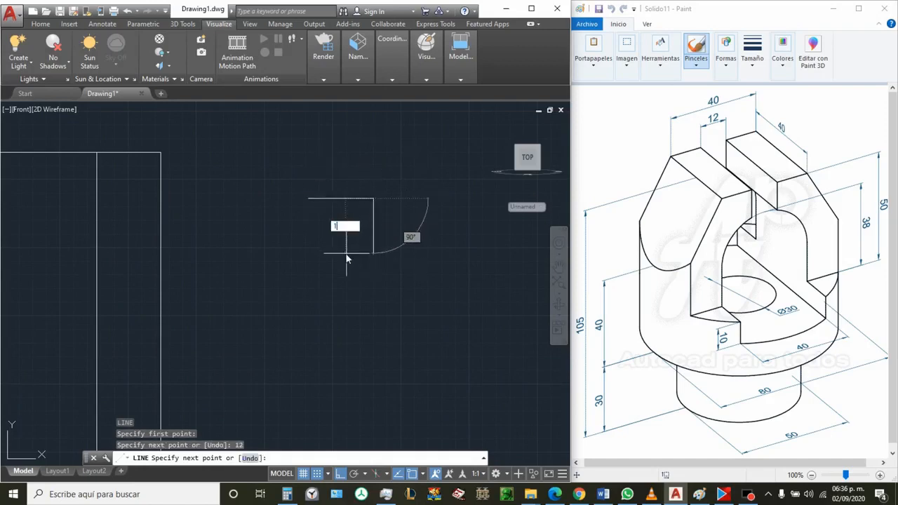
text(2)
key(Return)
text(1)
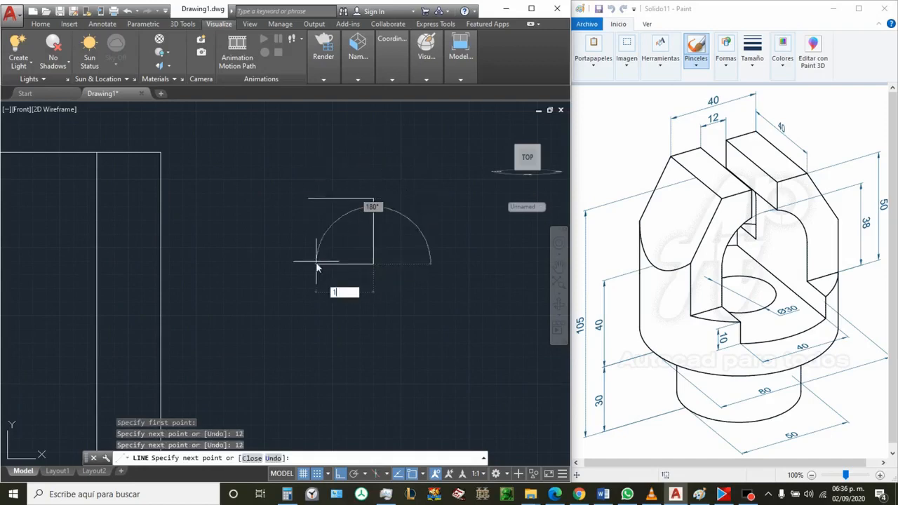
text(2)
key(Return)
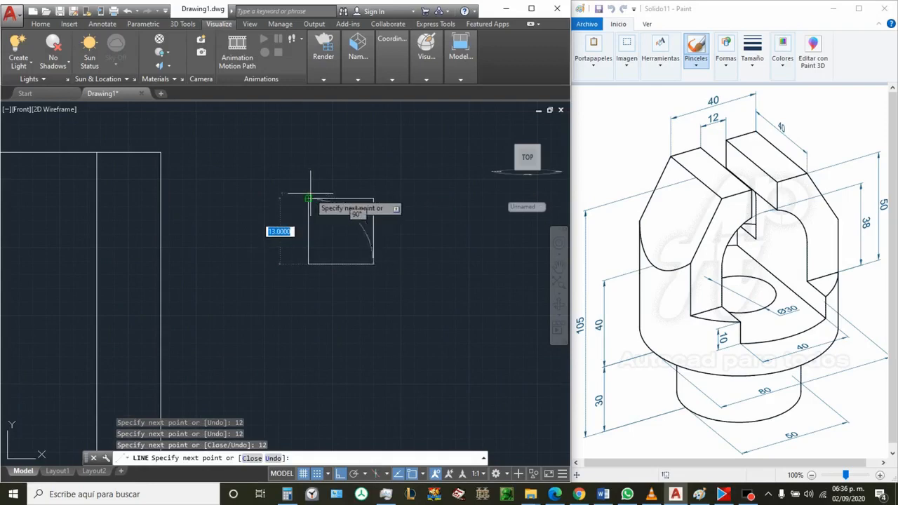
click(310, 192)
key(Escape)
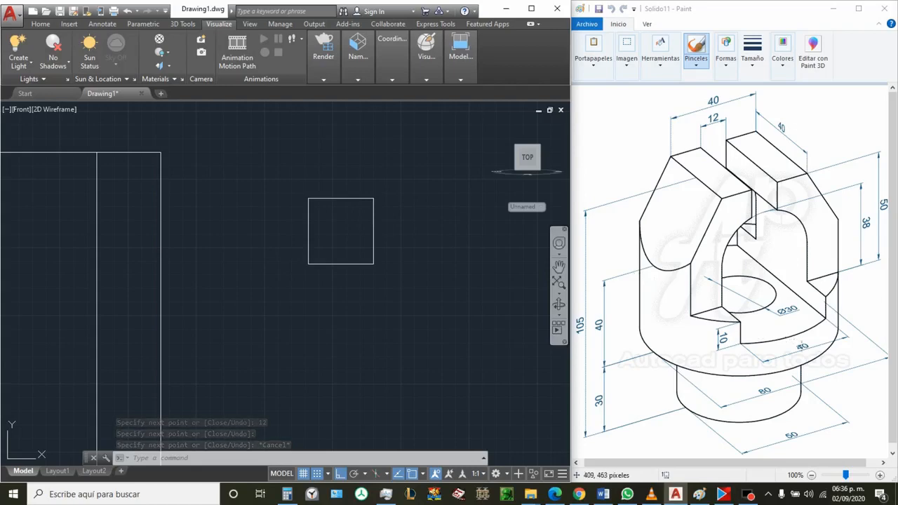
Switch to Paint, draw an arrow pointing at the 40 dimension near the reference part's base, and return to AutoCAD
drag(800, 345, 845, 365)
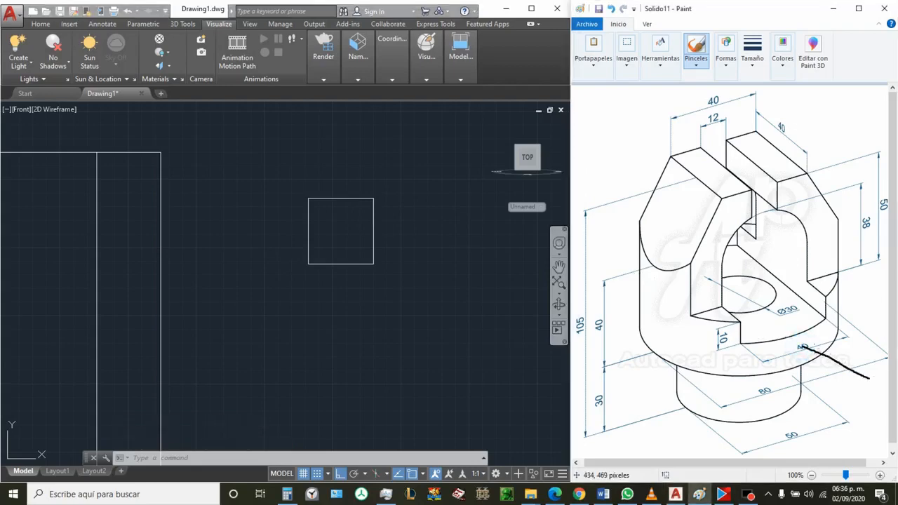
mouse_move(803, 346)
mouse_down()
mouse_move(817, 343)
mouse_move(813, 364)
mouse_up()
click(327, 320)
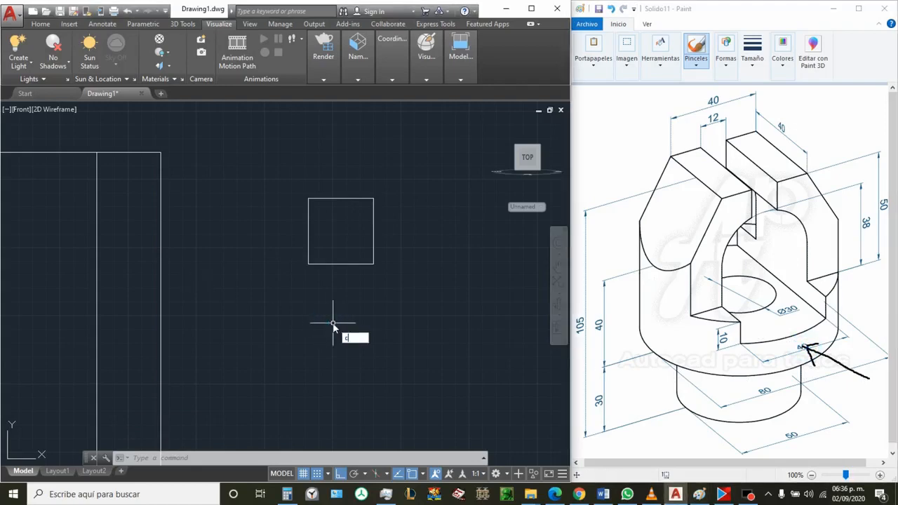
Draw a circle with a diameter of 40 below the 12 by 12 square
key(Return)
click(346, 346)
text(d)
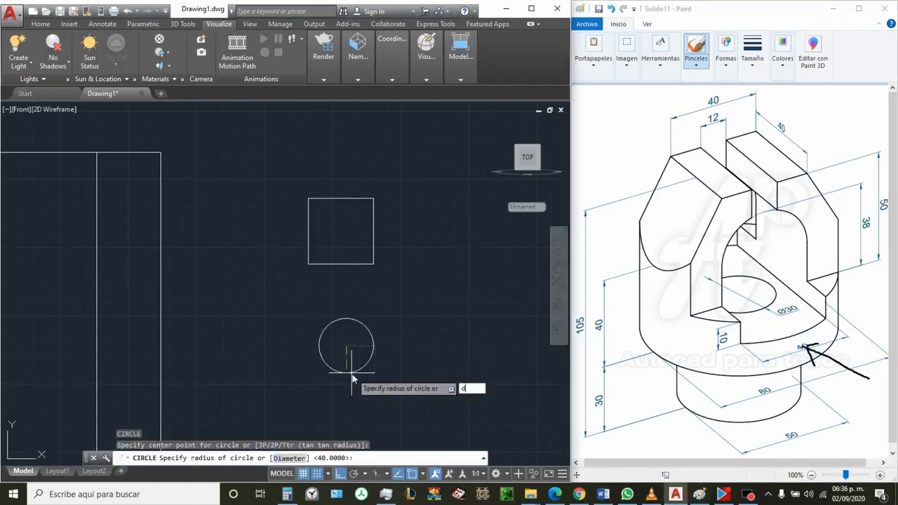
key(Return)
text(40)
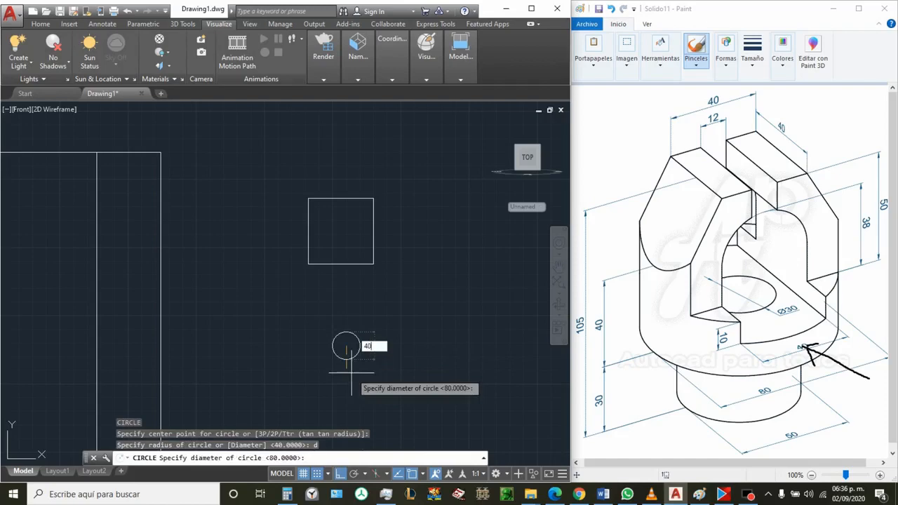
key(Return)
Move the circle from its top quadrant to the midpoint of the square's bottom edge
click(444, 274)
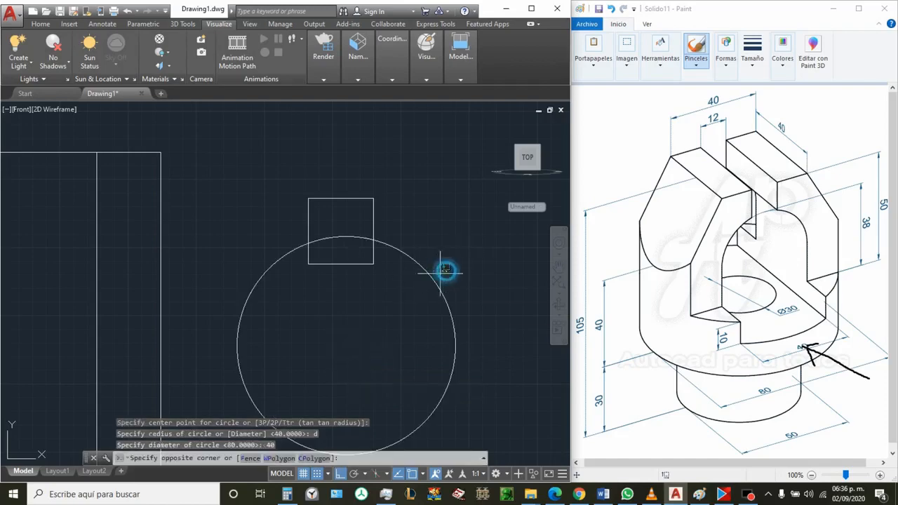
click(412, 306)
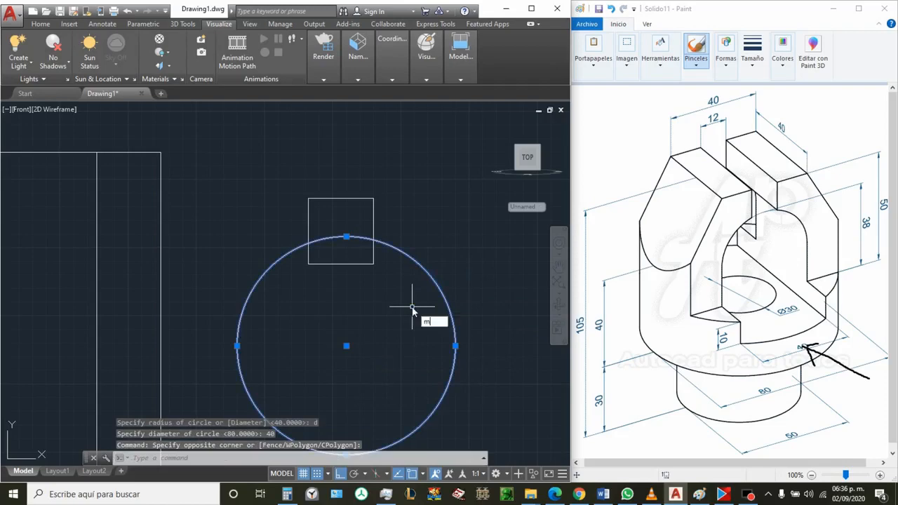
text(m)
key(Return)
shift+right_click(411, 311)
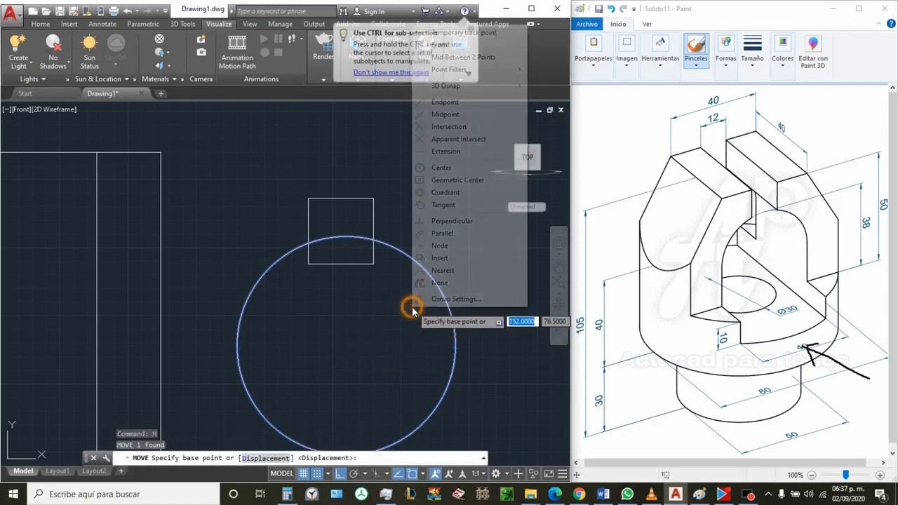
click(455, 192)
click(345, 240)
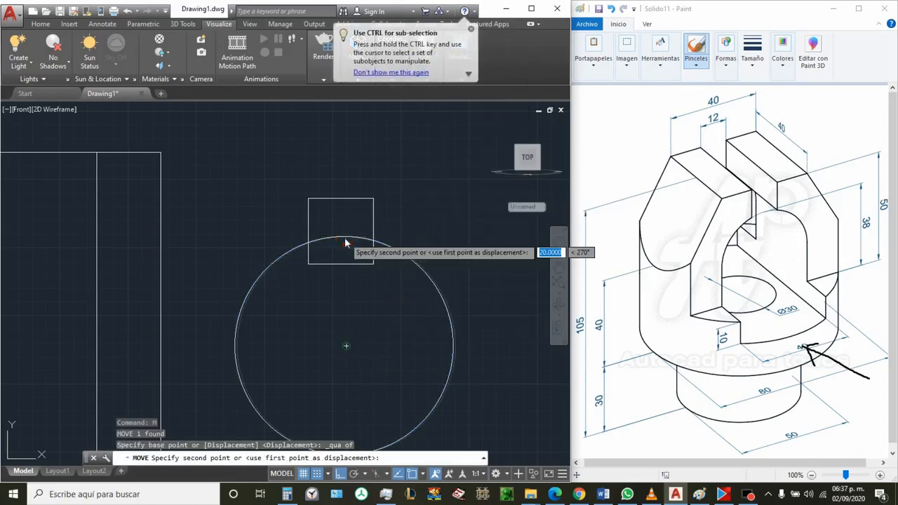
shift+right_click(345, 242)
click(382, 298)
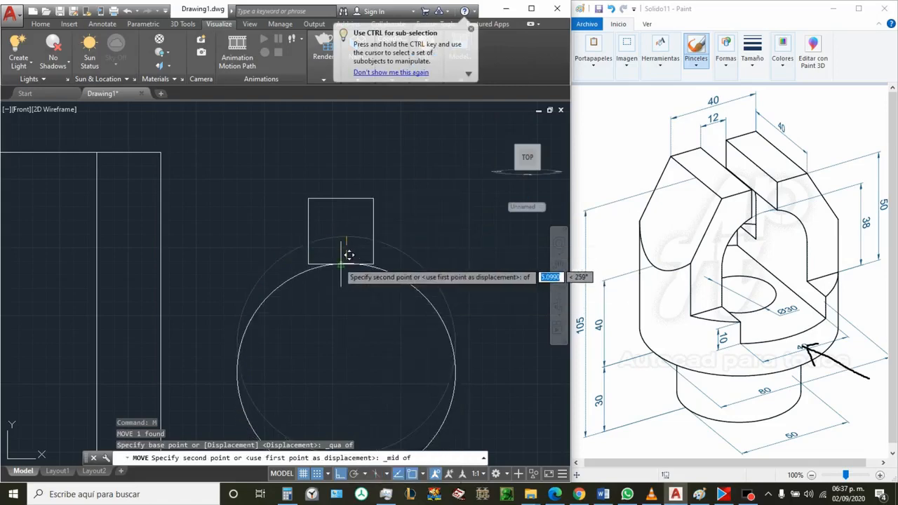
click(340, 262)
Delete the square's bottom edge where it touches the circle
scroll(334, 265, up, 2)
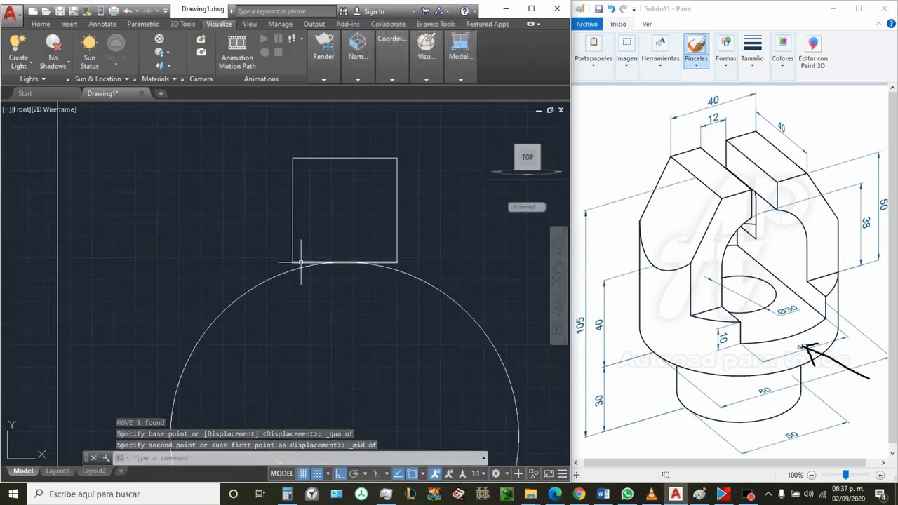
click(300, 262)
key(Delete)
Stretch the lower ends of the square's left and right sides downward past the arc into the circle
click(309, 249)
click(254, 231)
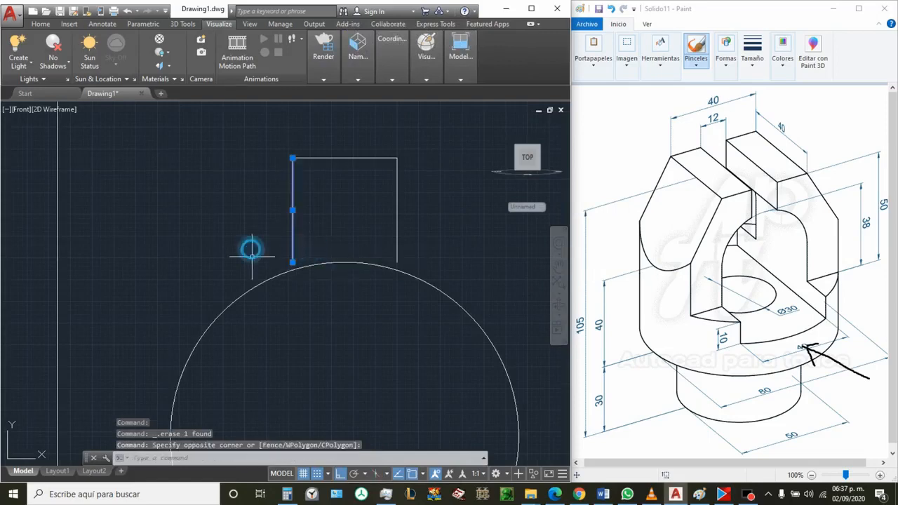
click(293, 261)
click(311, 313)
key(Escape)
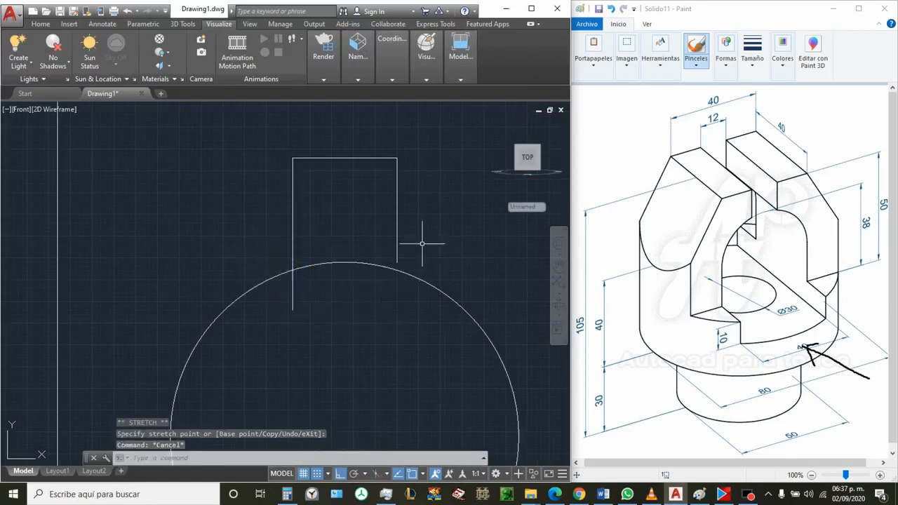
click(425, 244)
click(386, 245)
click(397, 264)
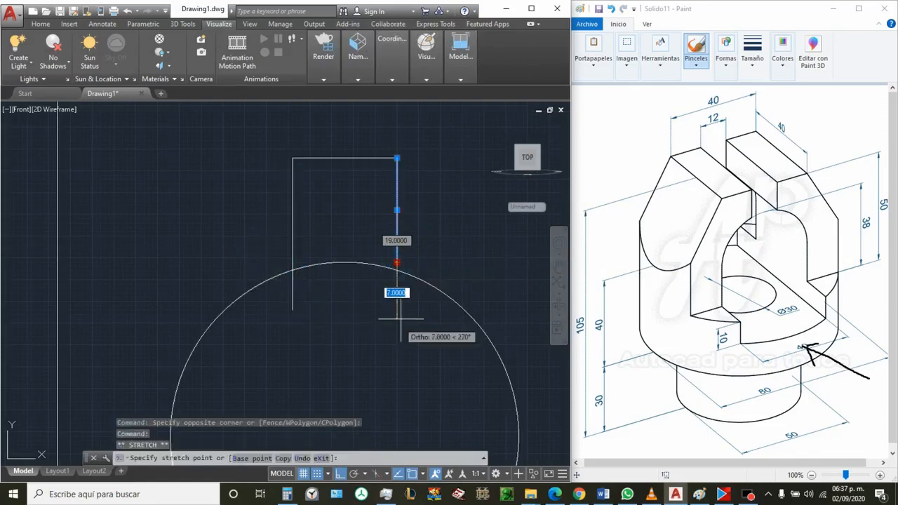
click(395, 308)
key(Escape)
Draw a horizontal line through the circle's center that extends beyond the circle on both sides
scroll(357, 210, down, 4)
scroll(295, 231, up, 3)
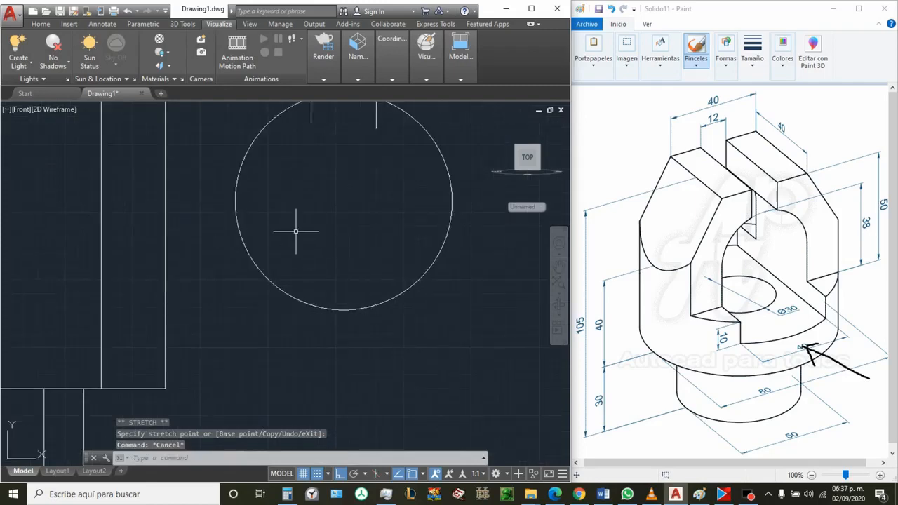
text(l)
key(Return)
click(344, 201)
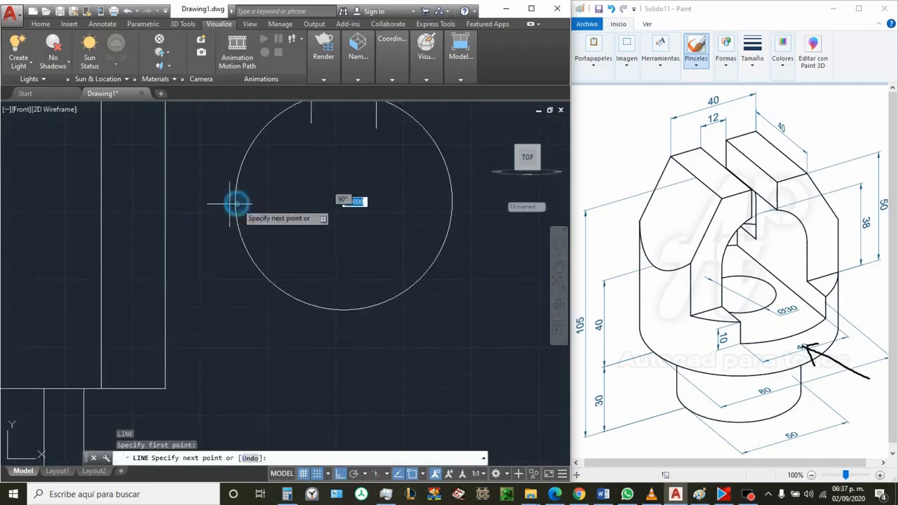
click(212, 205)
key(Escape)
click(276, 201)
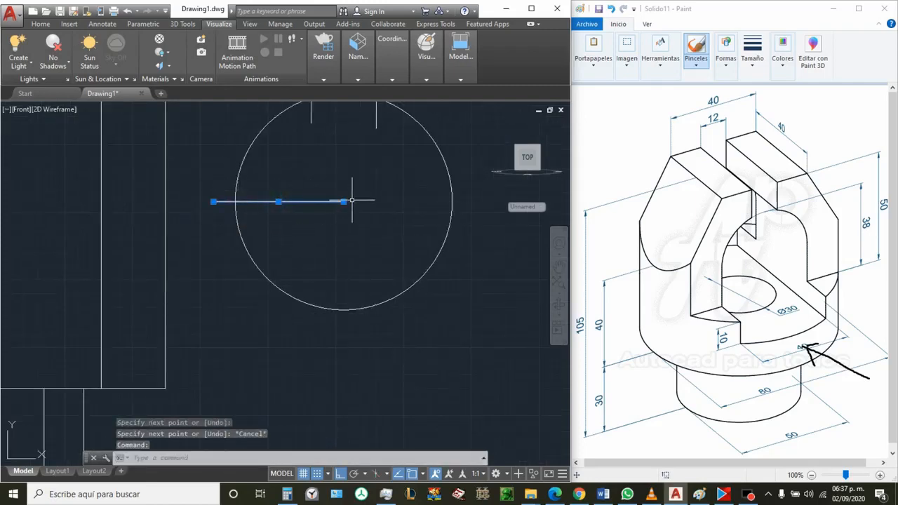
click(344, 202)
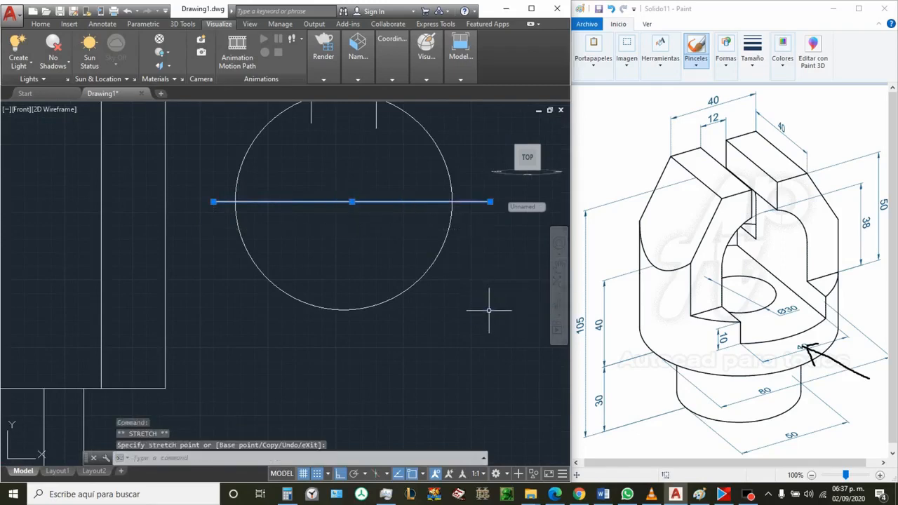
key(Escape)
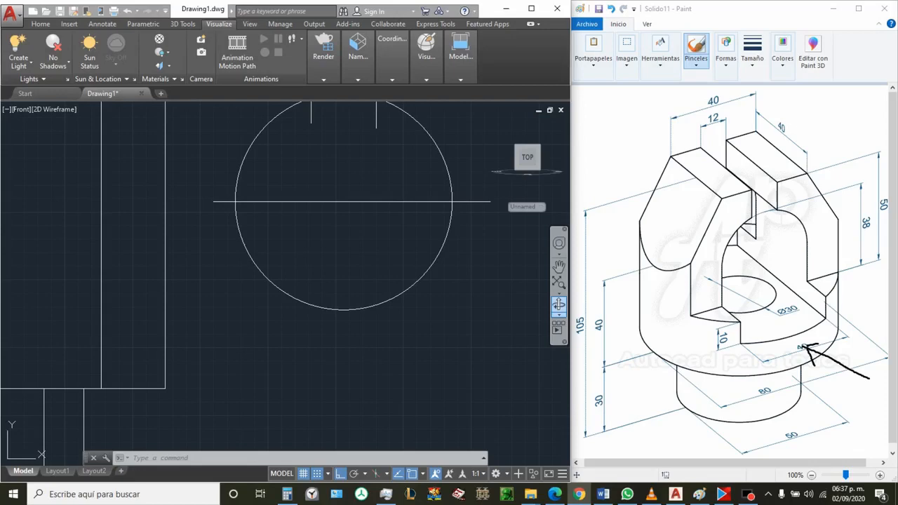
Draw a vertical line 48 long downward from the circle's top quadrant
click(480, 404)
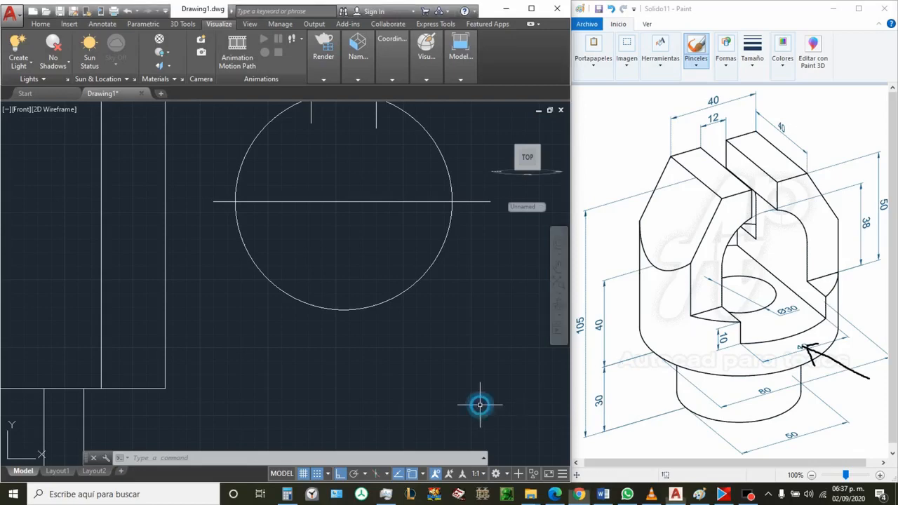
text(l)
key(Return)
shift+right_click(428, 336)
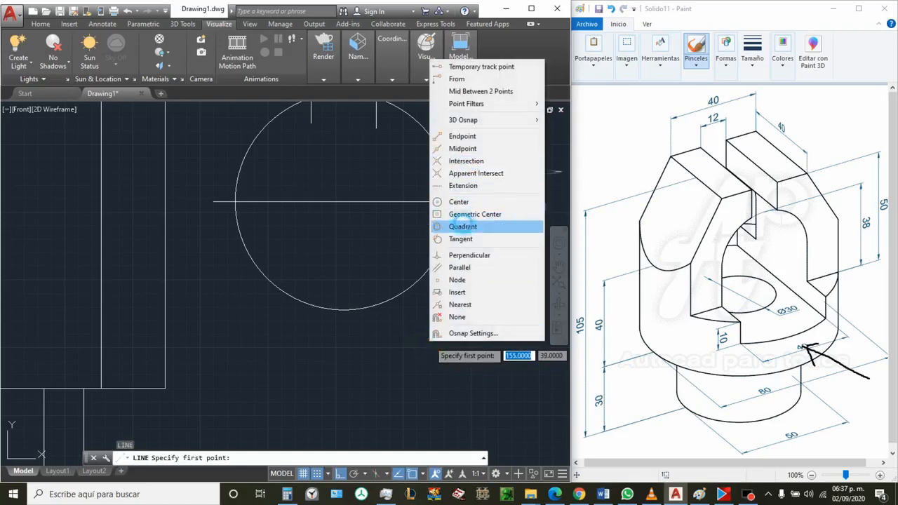
click(462, 227)
scroll(414, 274, down, 4)
scroll(398, 239, up, 2)
click(390, 244)
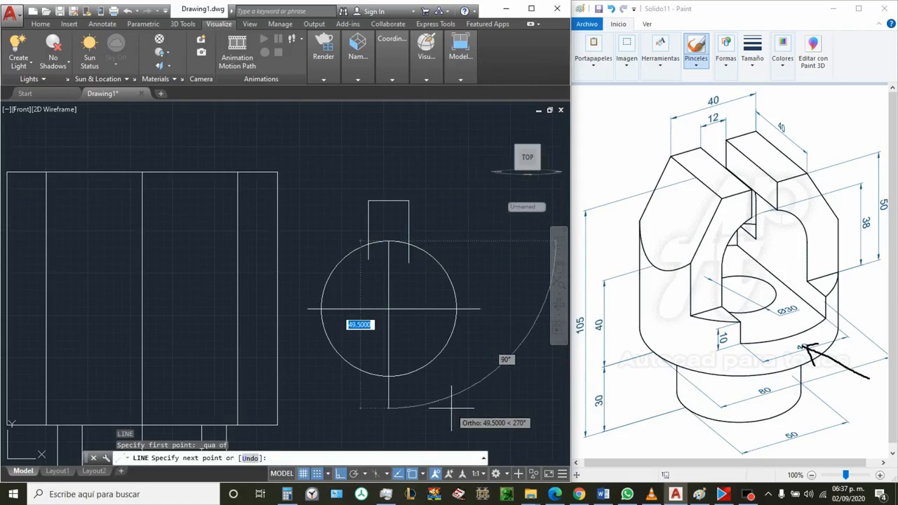
text(48)
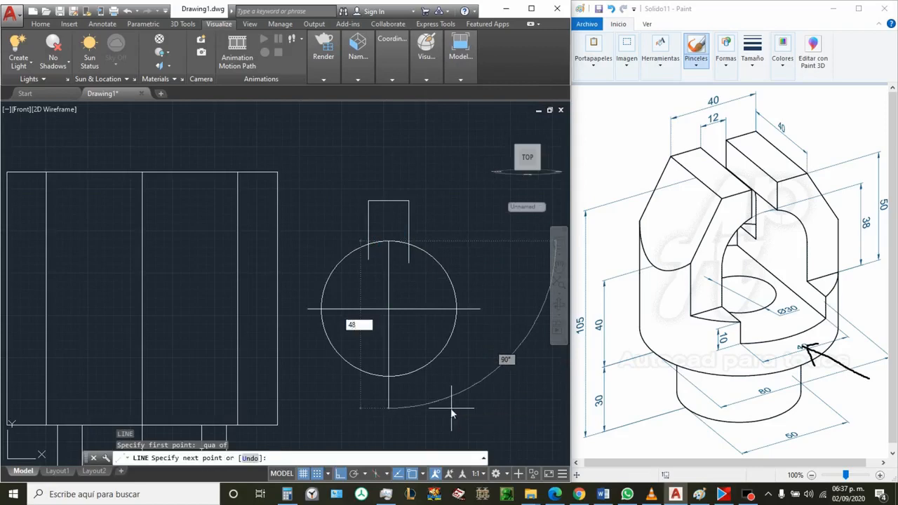
key(Return)
key(Return)
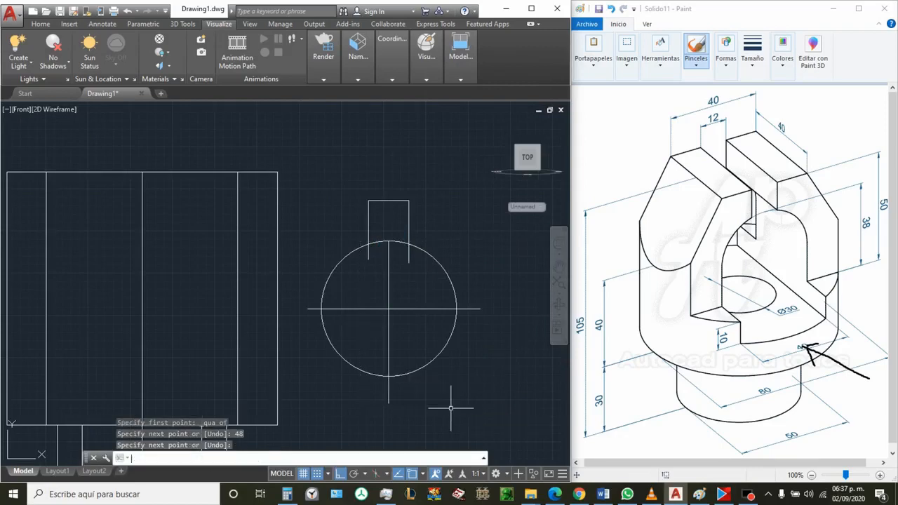
Trim the circle's lower half, the horizontal line's overhanging ends, and the part of the vertical line above the center
scroll(451, 407, up, 2)
click(451, 402)
click(219, 224)
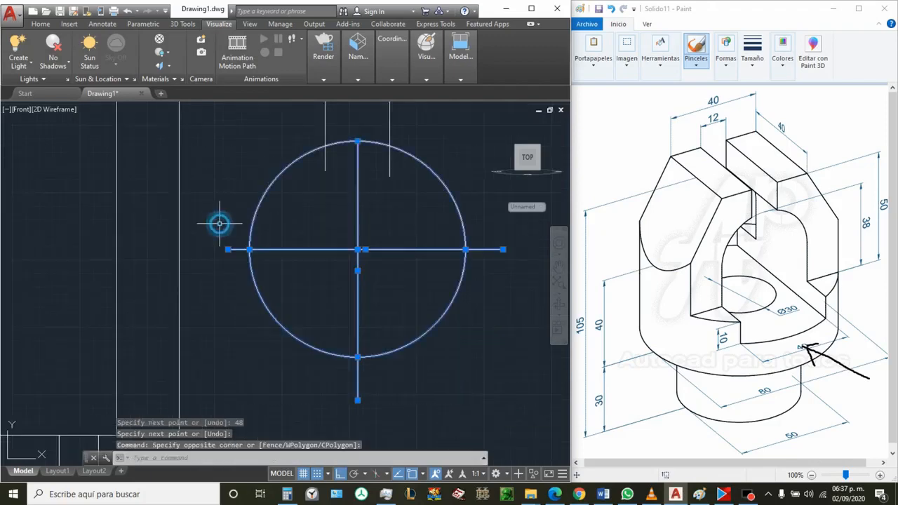
text(trim)
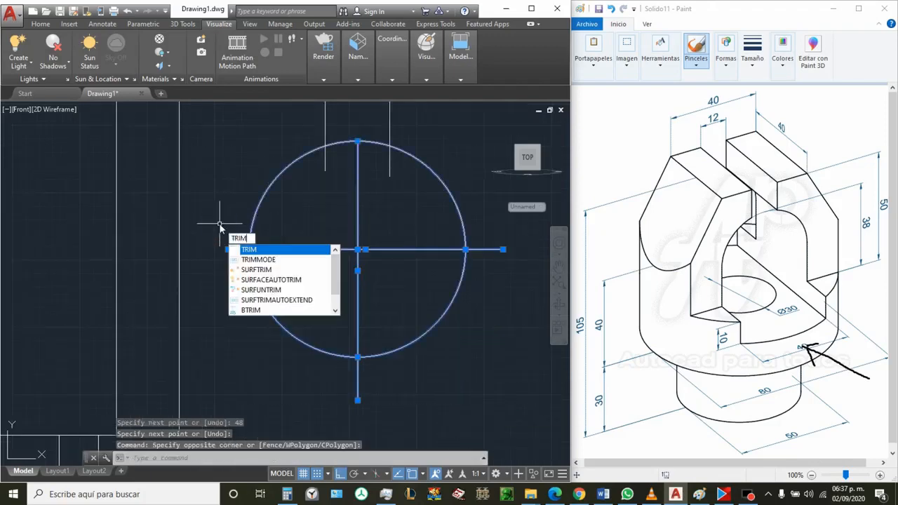
key(Return)
click(236, 248)
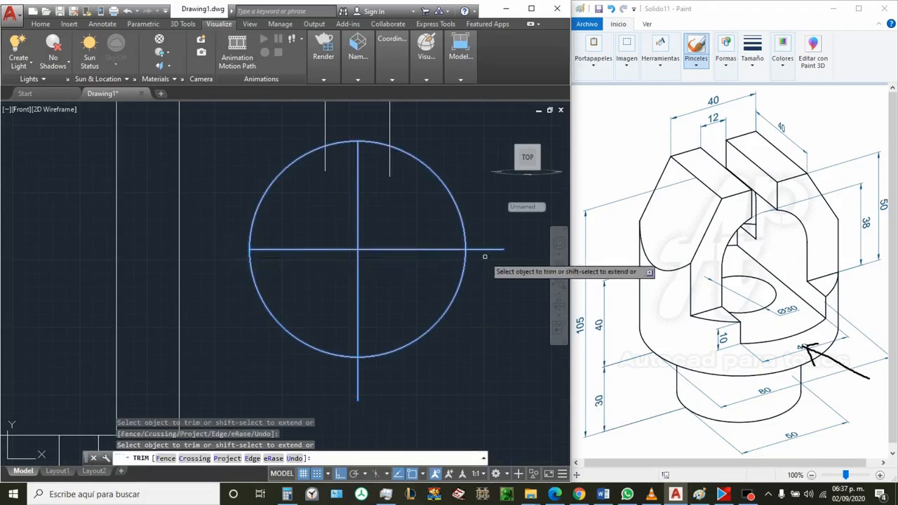
click(490, 247)
click(456, 290)
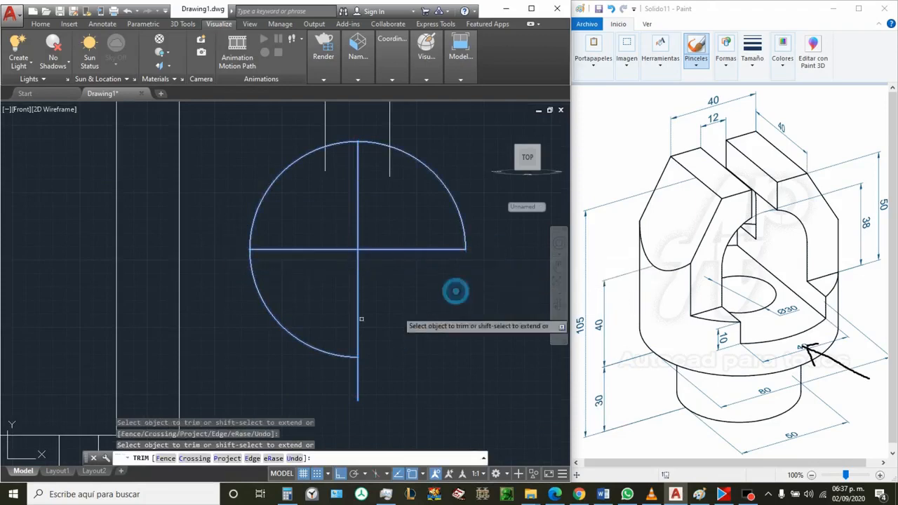
click(281, 326)
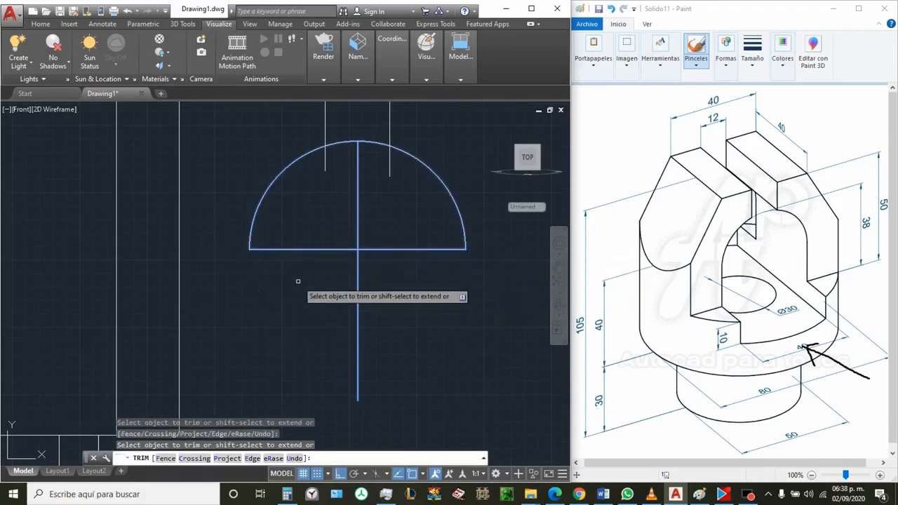
click(357, 224)
key(Escape)
Move the horizontal diameter line from its midpoint to the lower end of the vertical line
click(401, 257)
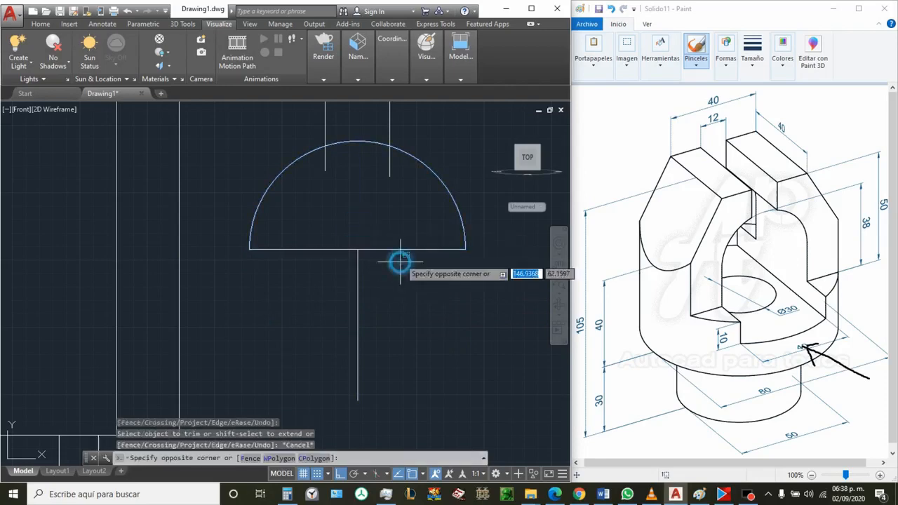
click(400, 242)
text(m)
key(Return)
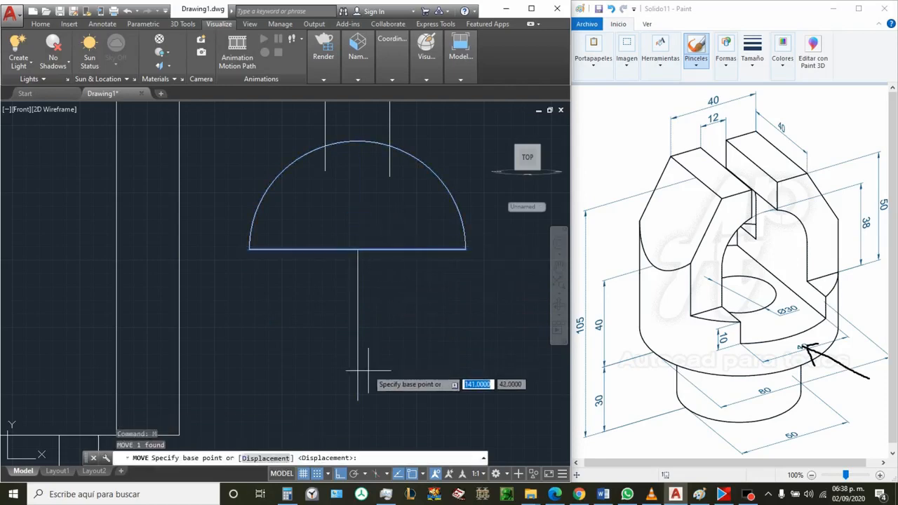
click(357, 249)
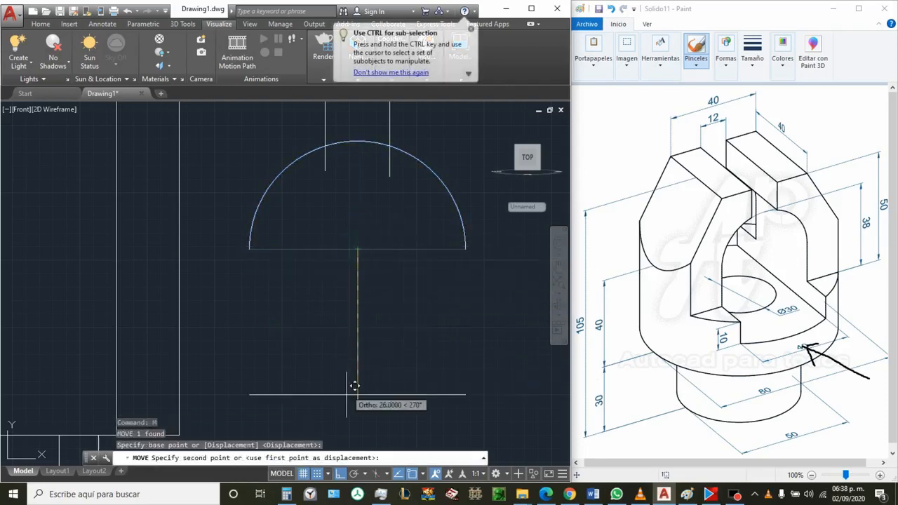
click(357, 399)
key(Escape)
Move the vertical line from its upper end to the left end of the semicircular arc
click(380, 342)
click(301, 341)
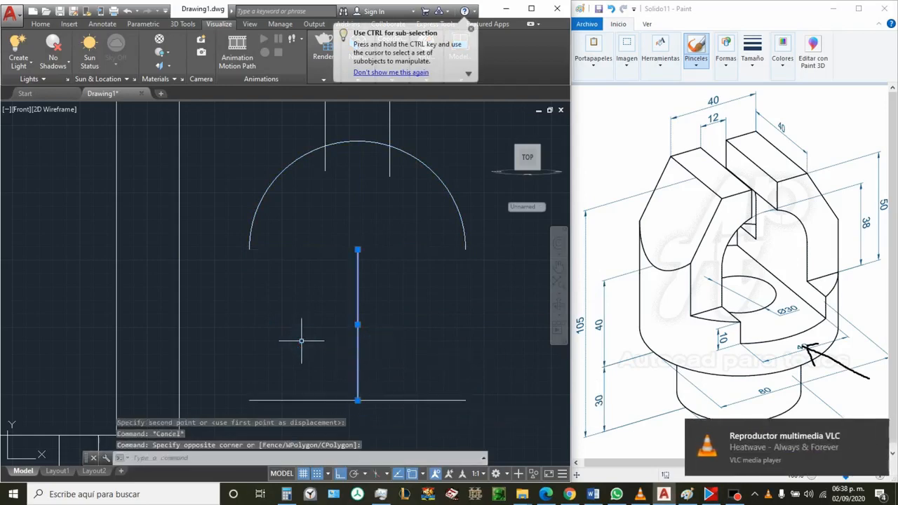
text(m)
key(Return)
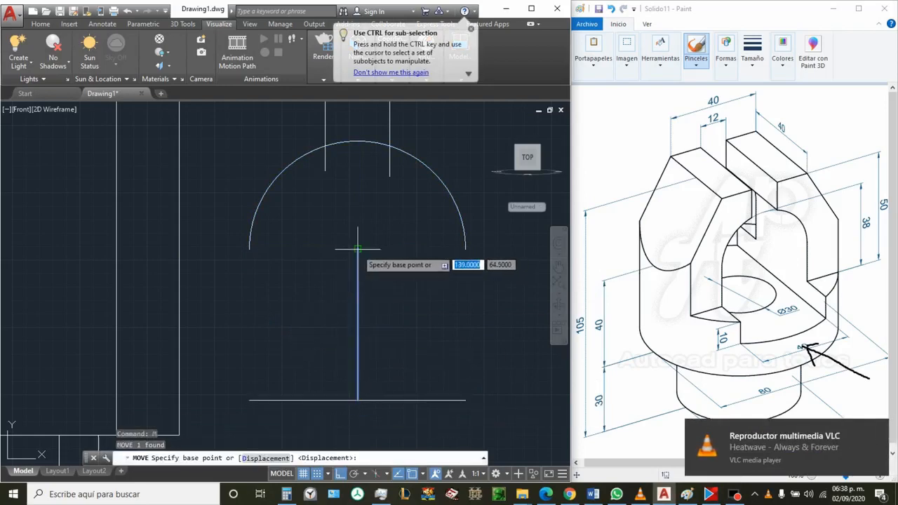
click(357, 248)
key(Escape)
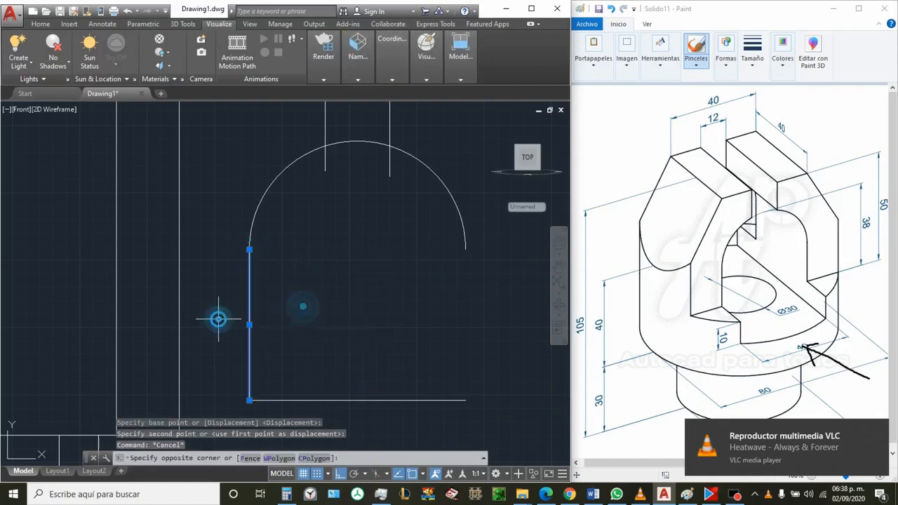
Copy the vertical side line from its upper end to the right end of the semicircular arc
click(218, 319)
key(Return)
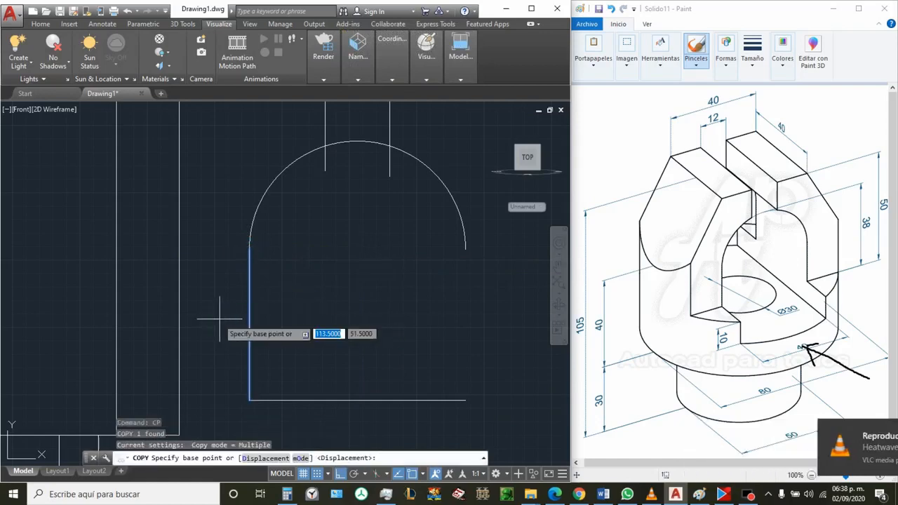
click(249, 245)
click(465, 246)
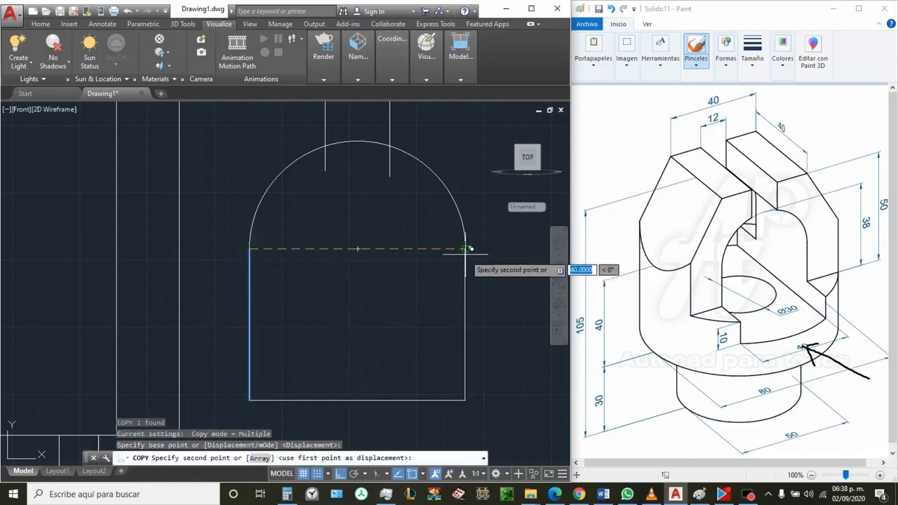
key(Escape)
Trim the top of the arc between the two neck lines and the neck line ends hanging below the arc
scroll(406, 250, down, 2)
scroll(377, 176, up, 4)
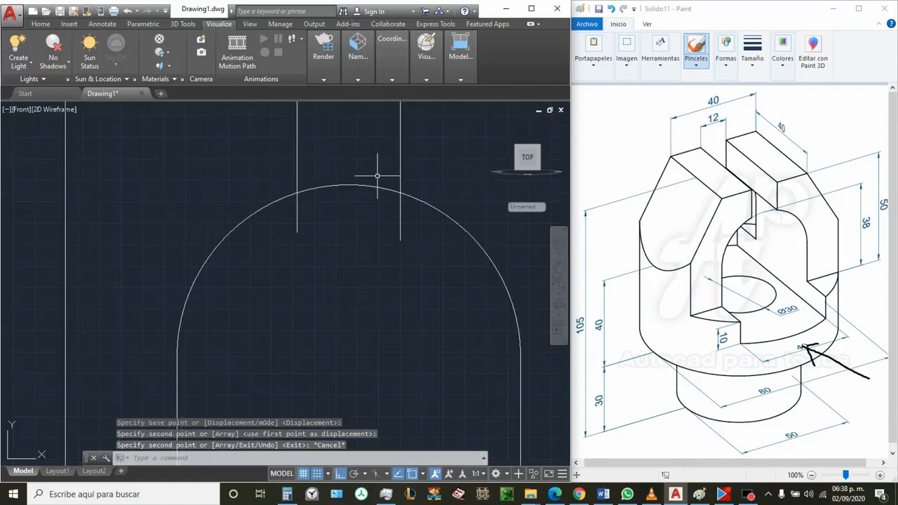
text(tr)
key(Return)
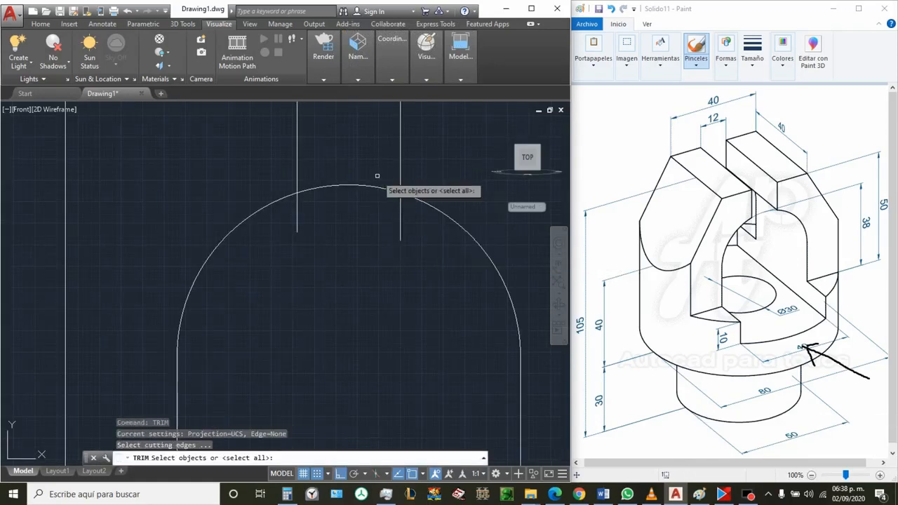
click(441, 256)
click(242, 168)
key(Return)
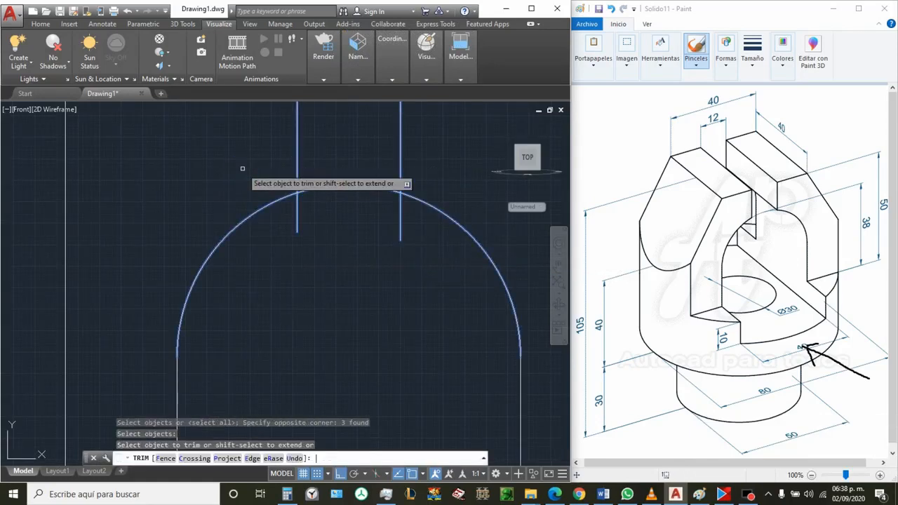
click(364, 185)
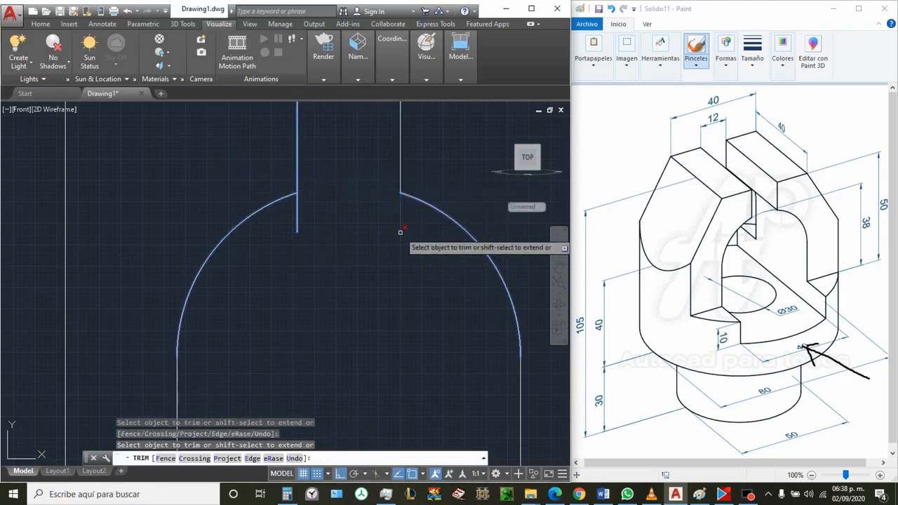
click(400, 231)
scroll(349, 258, down, 5)
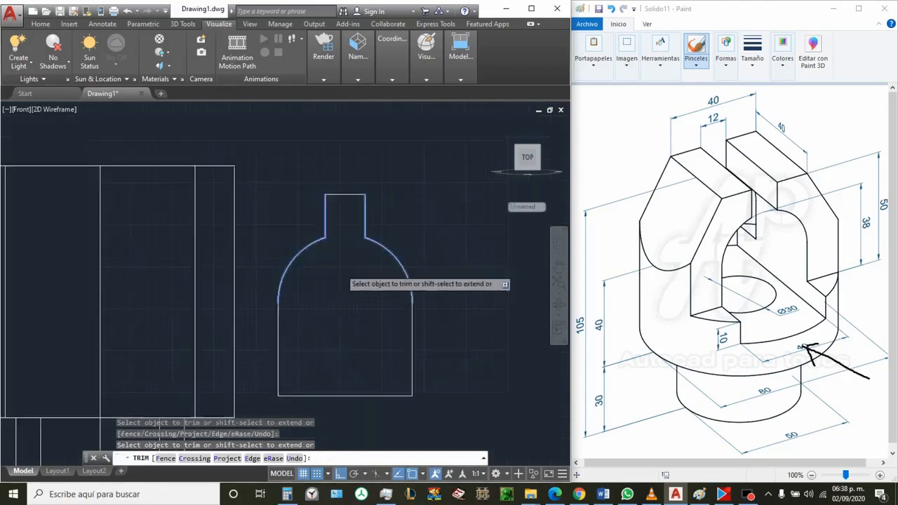
key(Escape)
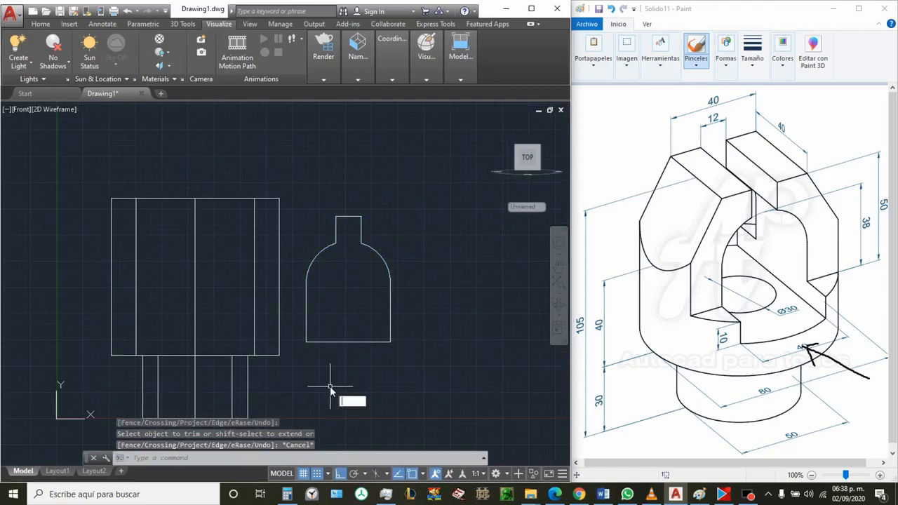
Join all the lines and arcs of the slot profile into a single polyline
text(j)
key(Return)
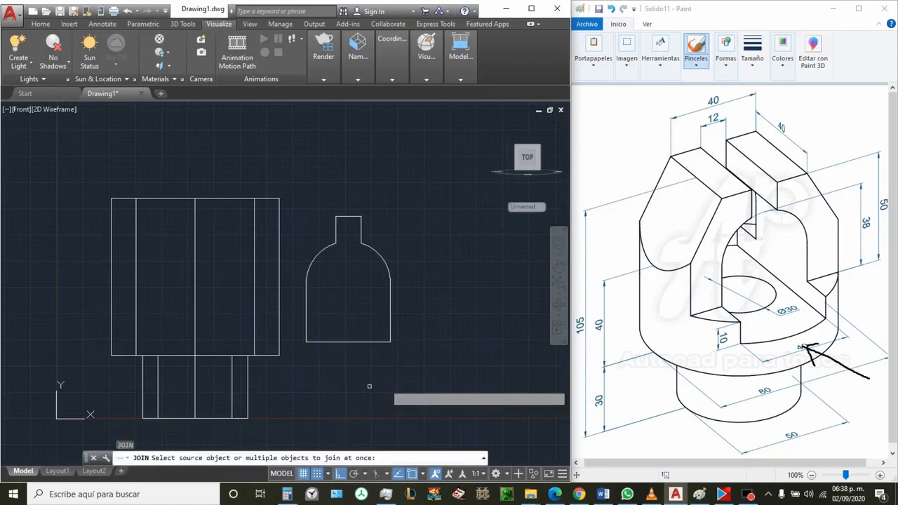
click(425, 373)
click(300, 192)
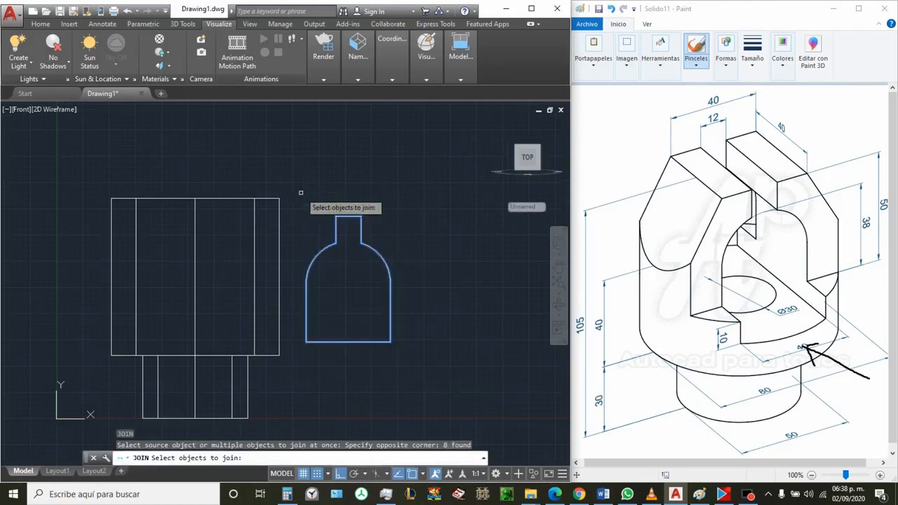
key(Return)
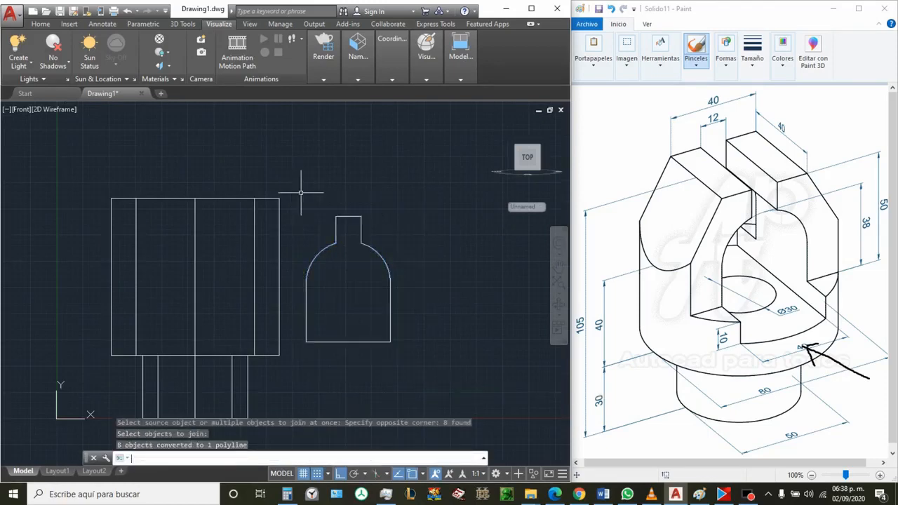
click(347, 215)
click(297, 190)
key(Escape)
In the SW Isometric view, move the slot profile from its top edge's midpoint to the front quadrant of the large cylinder's upper circle
click(359, 79)
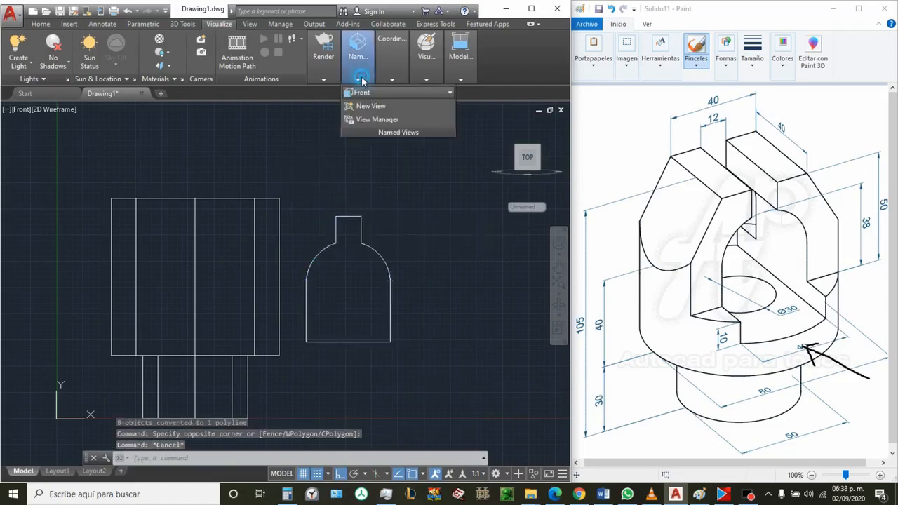
click(370, 99)
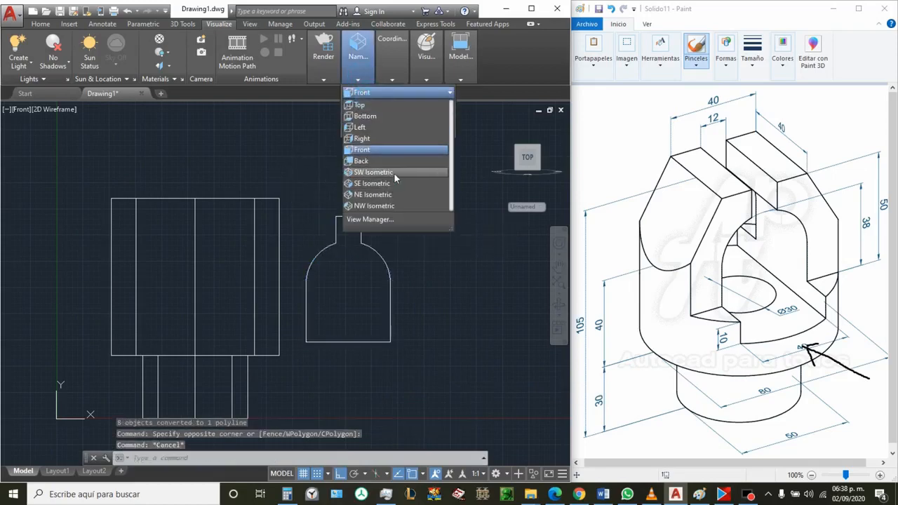
click(394, 172)
click(445, 209)
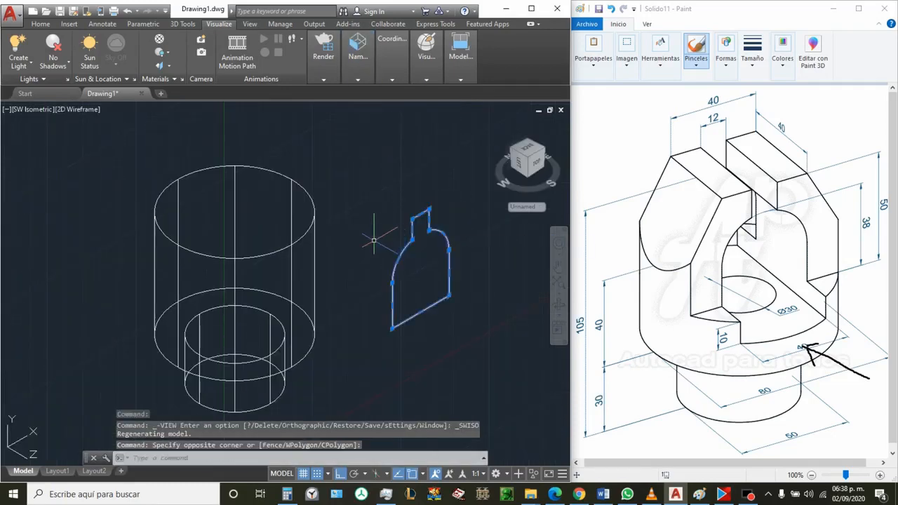
text(m)
key(Return)
shift+right_click(368, 202)
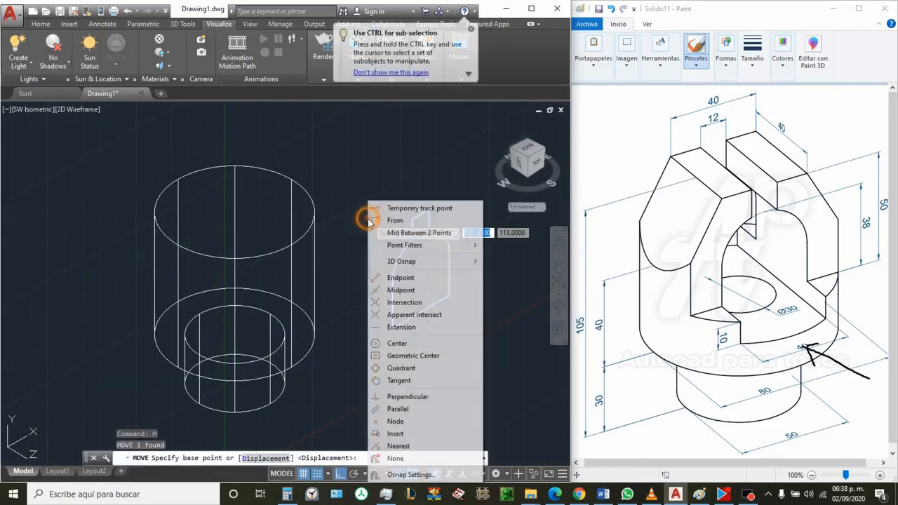
click(428, 293)
scroll(416, 233, up, 2)
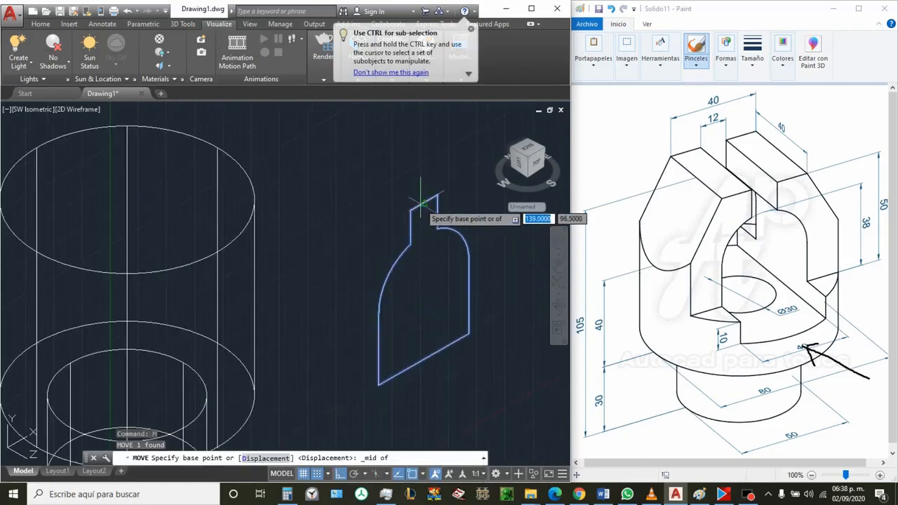
click(423, 203)
shift+right_click(380, 158)
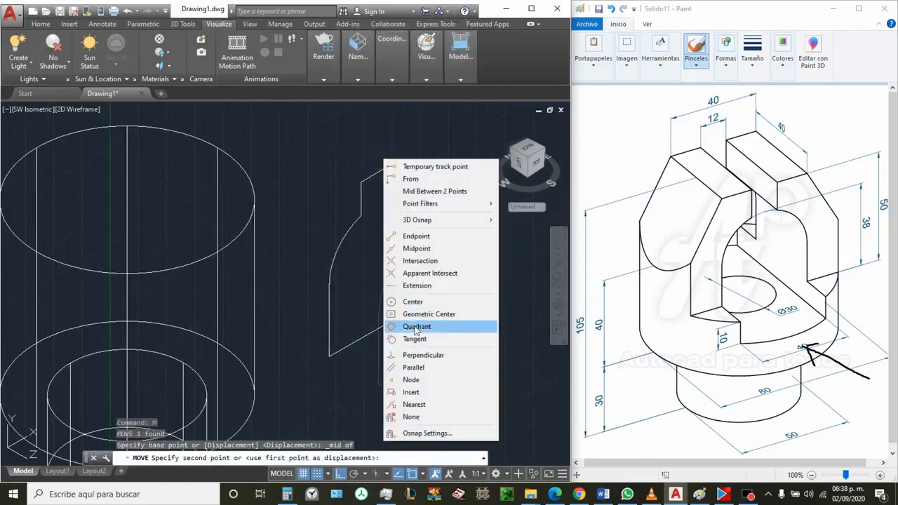
click(414, 326)
click(214, 255)
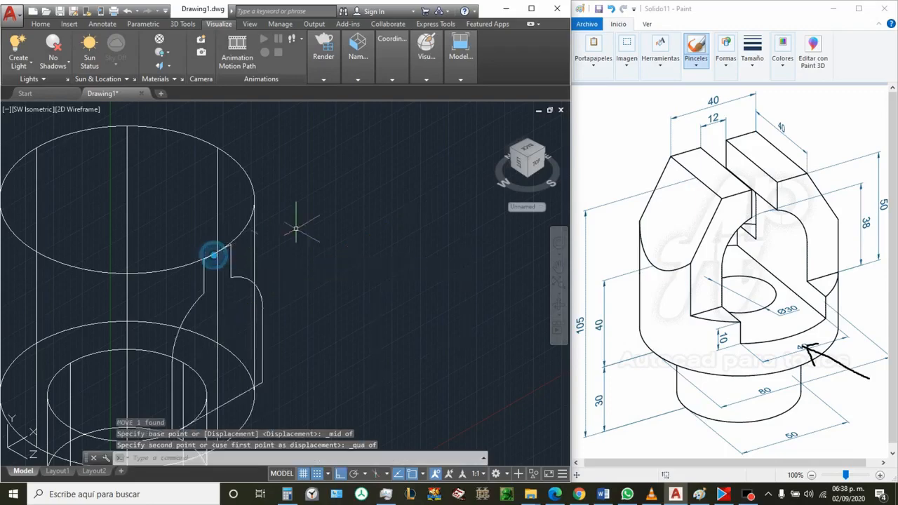
Check the slot profile's placement on the cylinder from the front and return to the SW Isometric view
scroll(339, 235, down, 2)
click(124, 161)
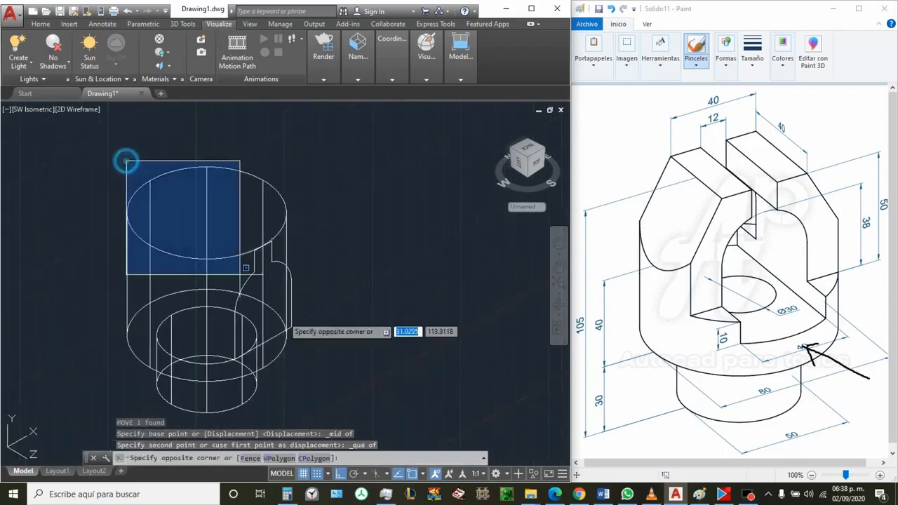
click(328, 348)
click(528, 157)
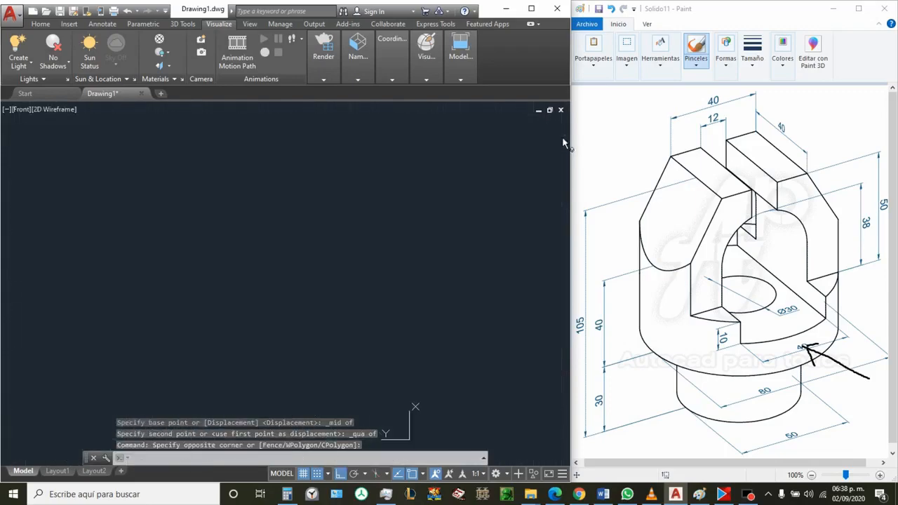
click(561, 133)
scroll(407, 237, up, 2)
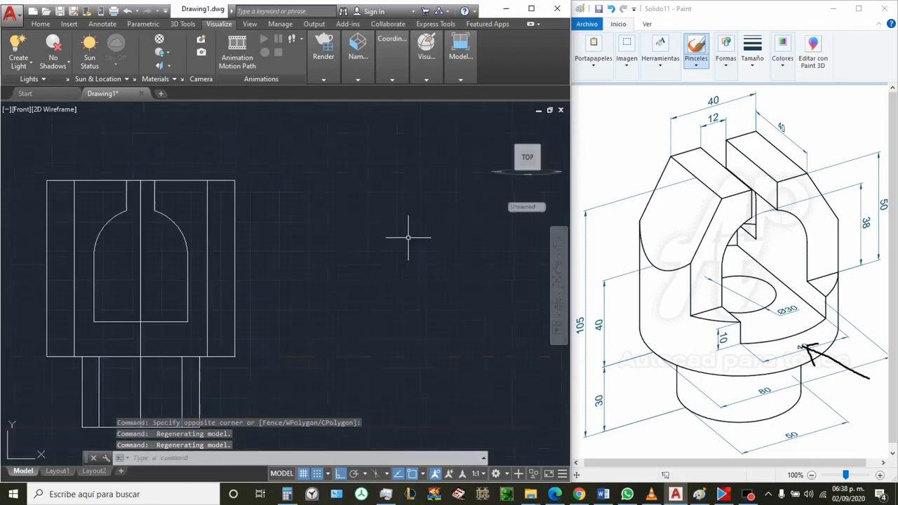
key(Escape)
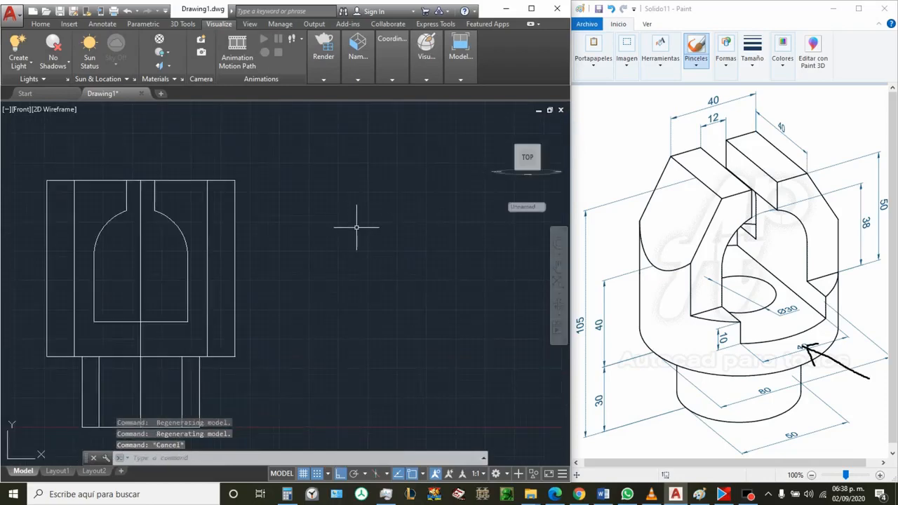
click(357, 79)
click(381, 91)
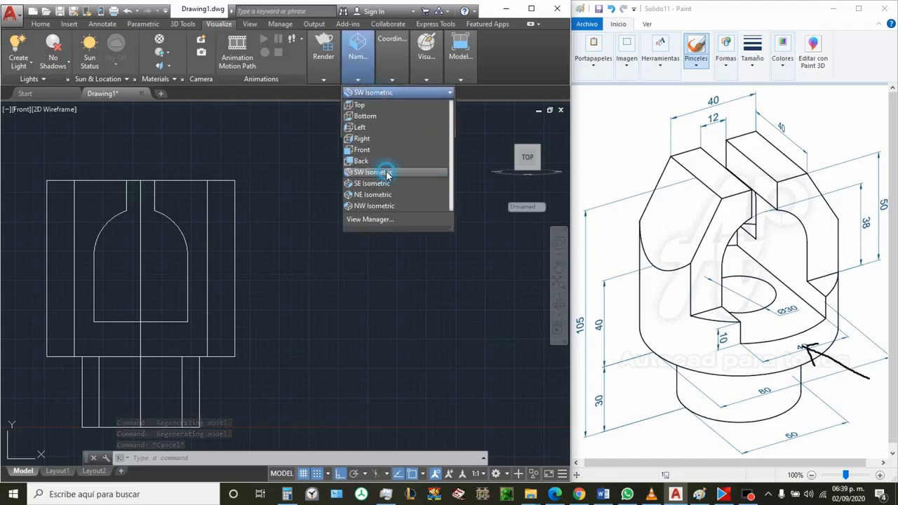
click(386, 175)
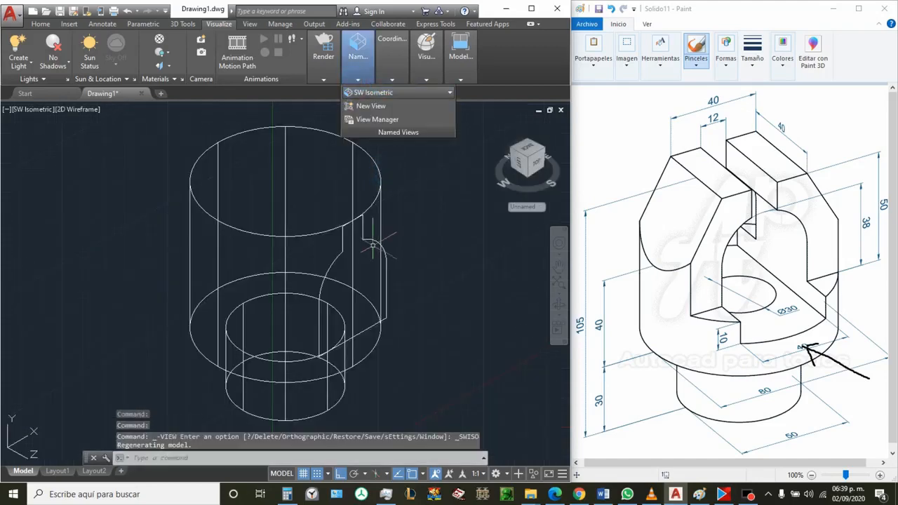
Draw a closed horizontal rectangle of lines, 20 by 80, in the empty space beside the cylinders
text(l)
key(Return)
click(457, 251)
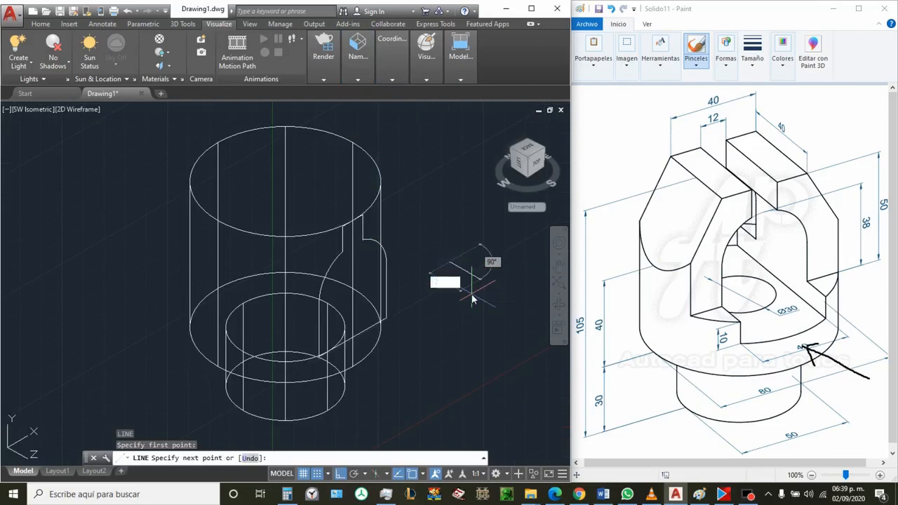
key(Return)
scroll(449, 301, down, 3)
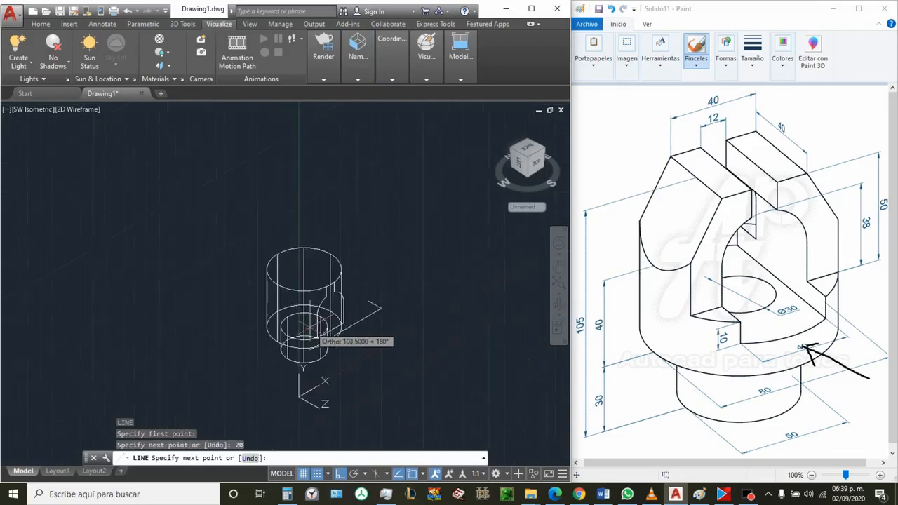
scroll(350, 315, up, 3)
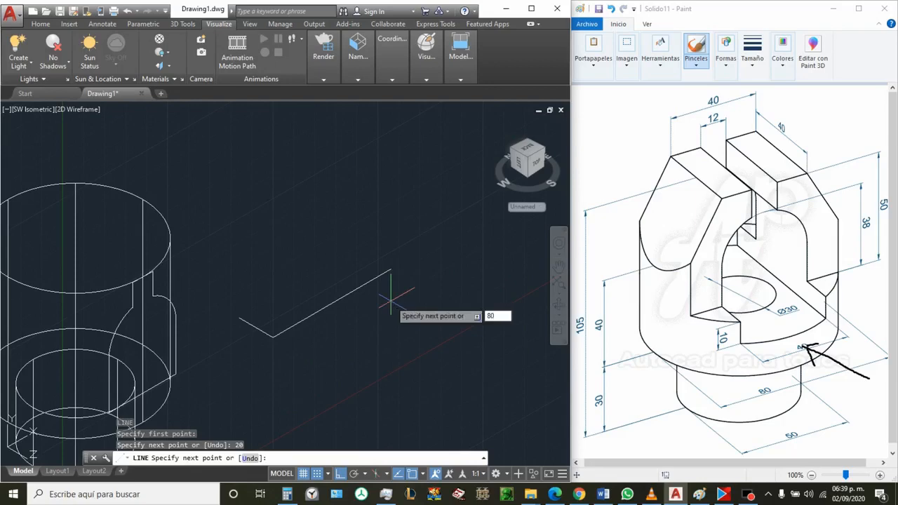
key(Return)
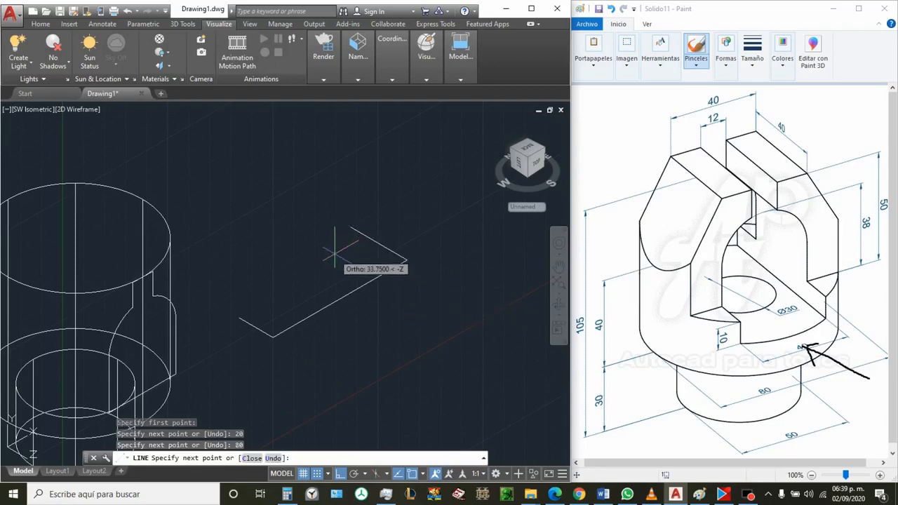
text(20)
key(Return)
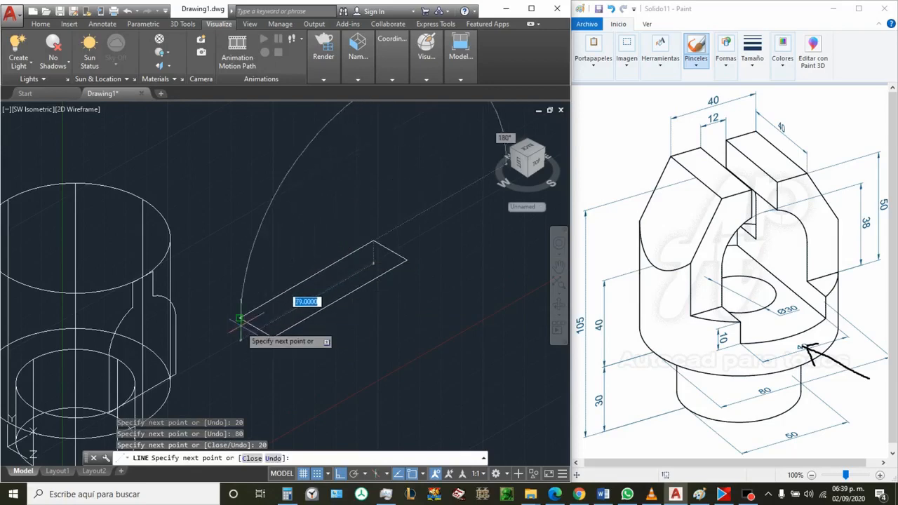
click(241, 315)
key(Escape)
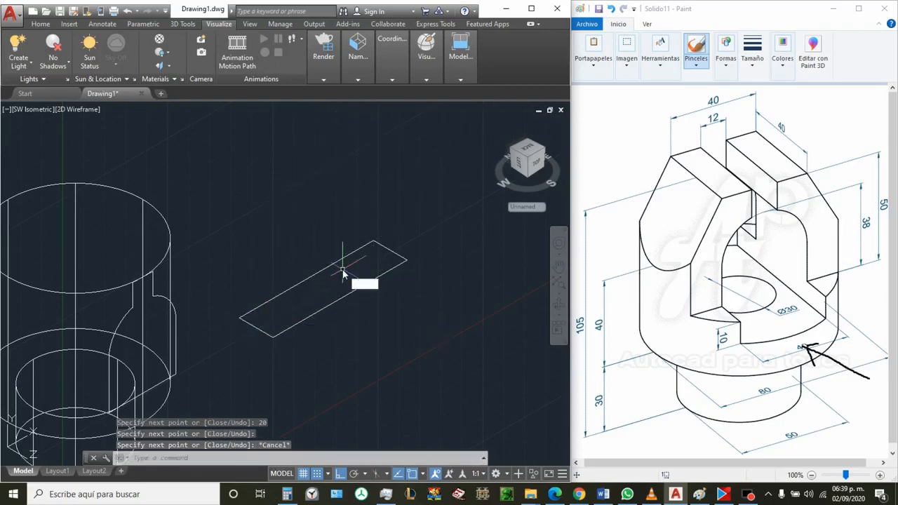
Join the rectangle's four lines into one polyline
text(j)
key(Return)
click(455, 360)
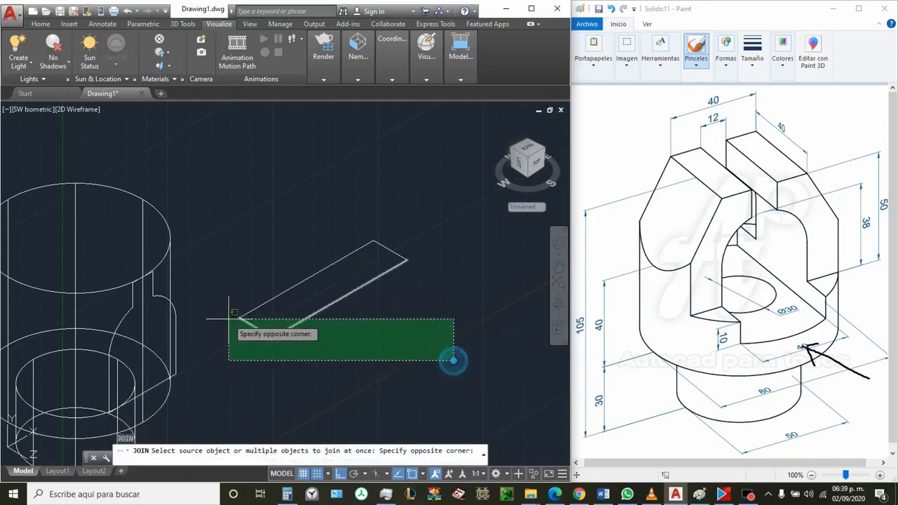
click(237, 194)
key(Return)
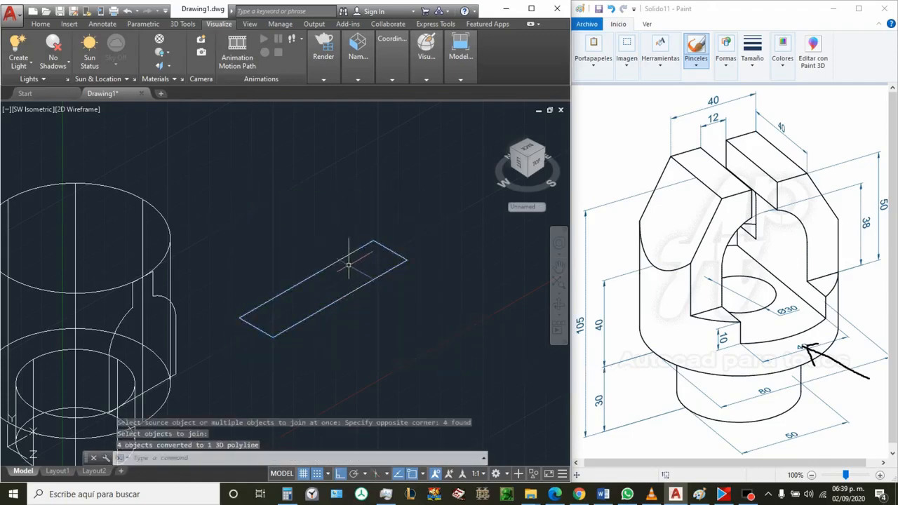
Extrude the joined rectangle upward to a height of 50
click(345, 258)
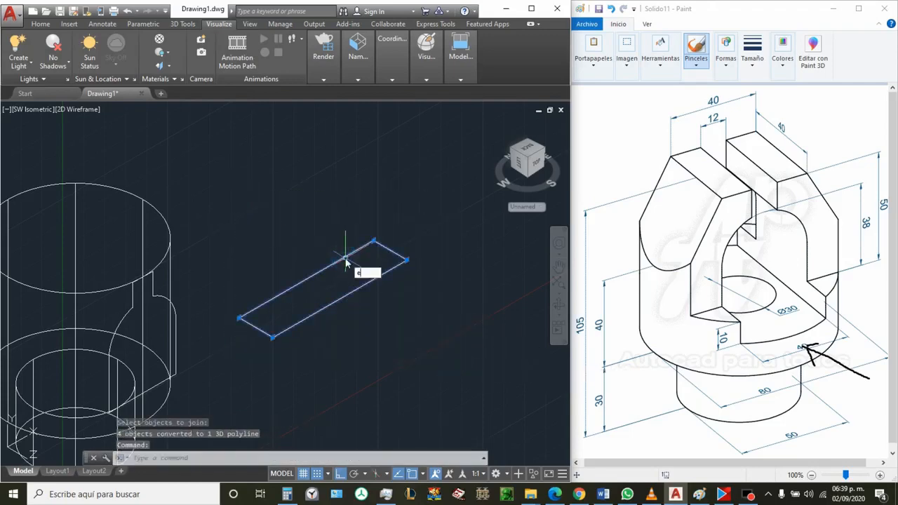
key(Return)
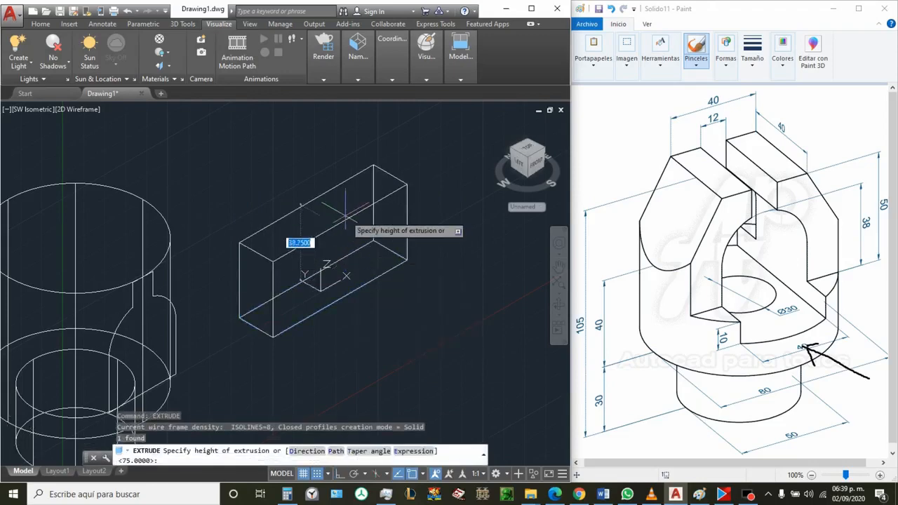
text(50)
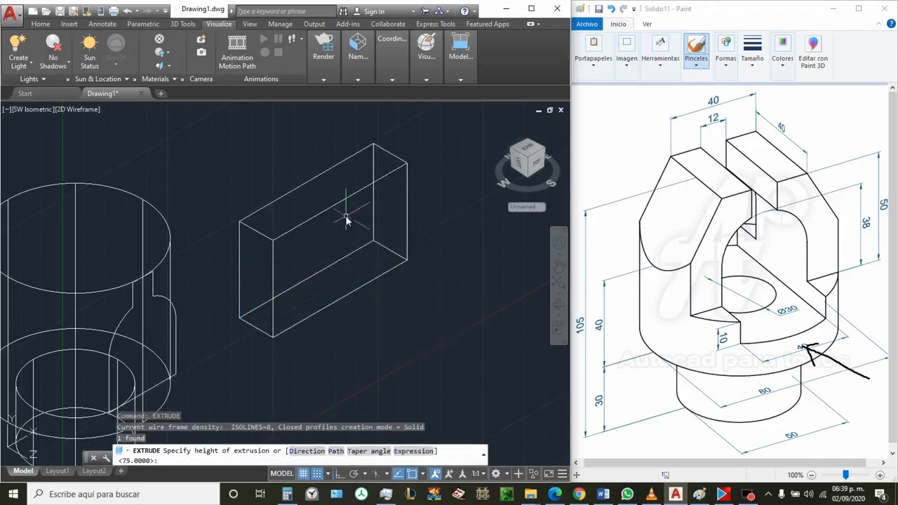
Finish the extrusion and move the box so the midpoint of its upper long edge sits on the large cylinder's top-face quadrant
key(Return)
scroll(351, 158, down, 2)
scroll(375, 171, up, 2)
drag(374, 171, 270, 231)
text(m)
key(Return)
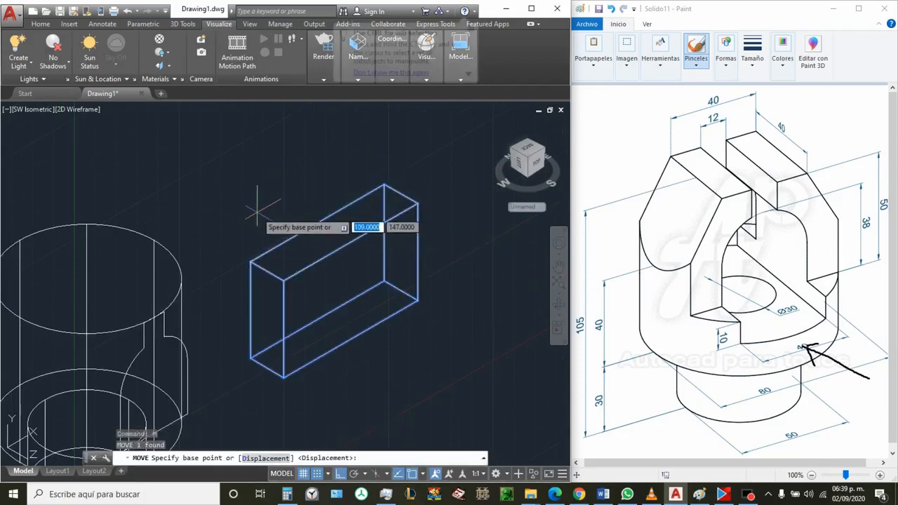
shift+right_click(257, 202)
click(308, 293)
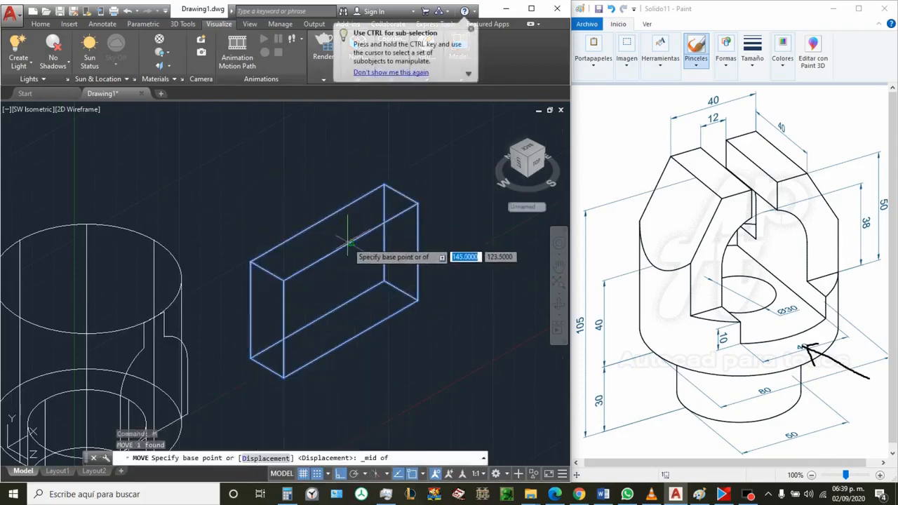
click(347, 239)
shift+right_click(302, 187)
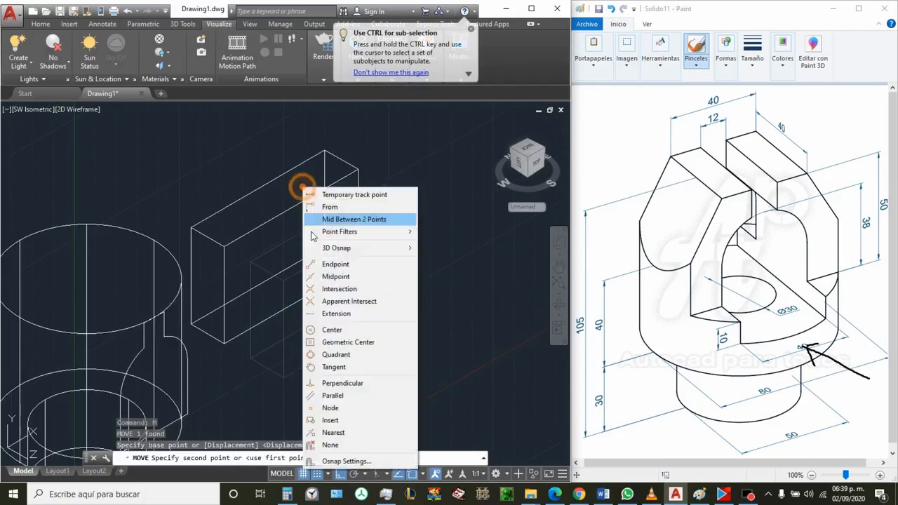
click(331, 354)
click(157, 311)
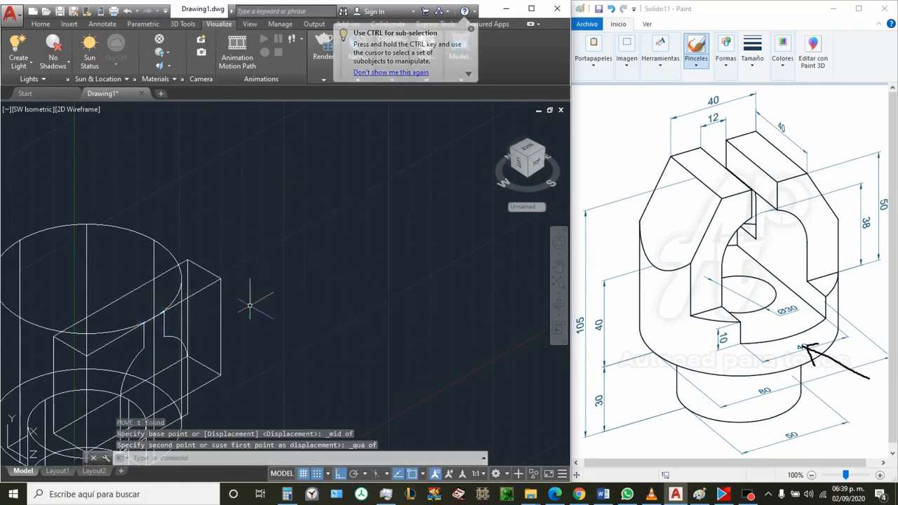
click(232, 270)
click(206, 291)
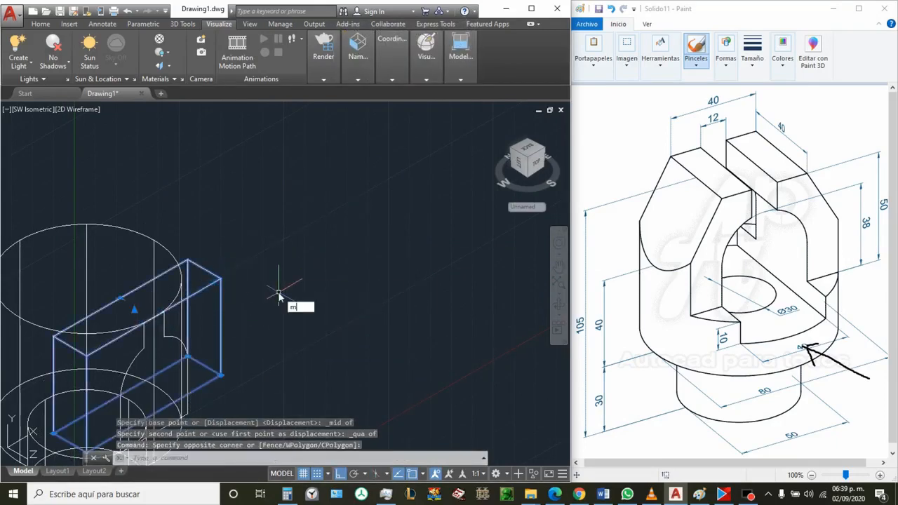
key(Return)
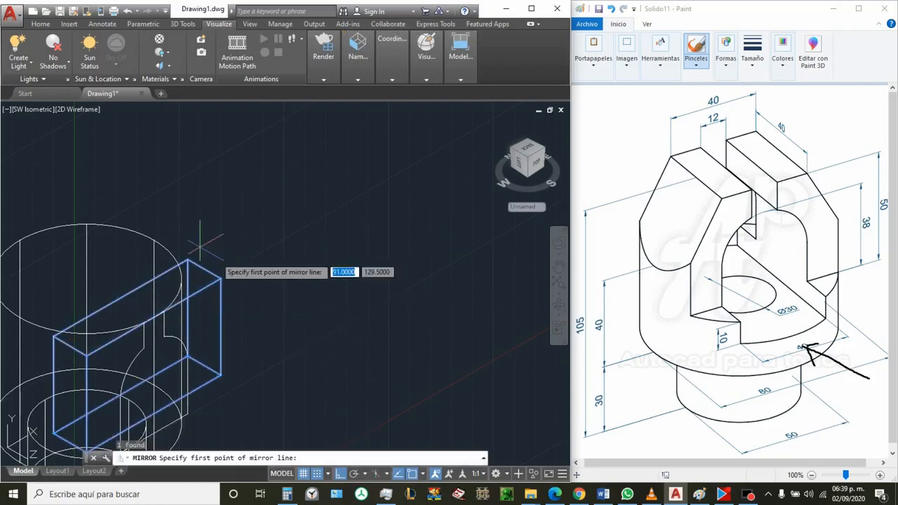
click(145, 236)
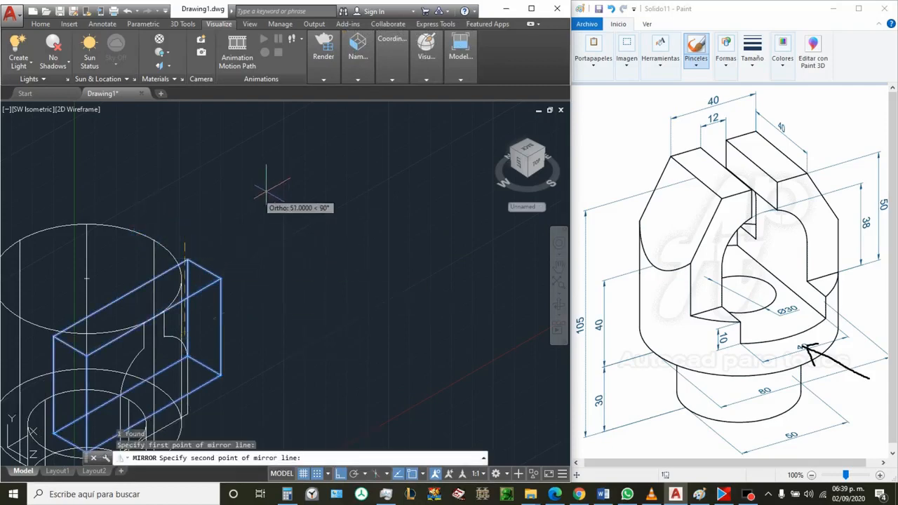
key(Escape)
In the Top view, mirror the box across a horizontal line through the circles' centre, keeping the original
click(358, 79)
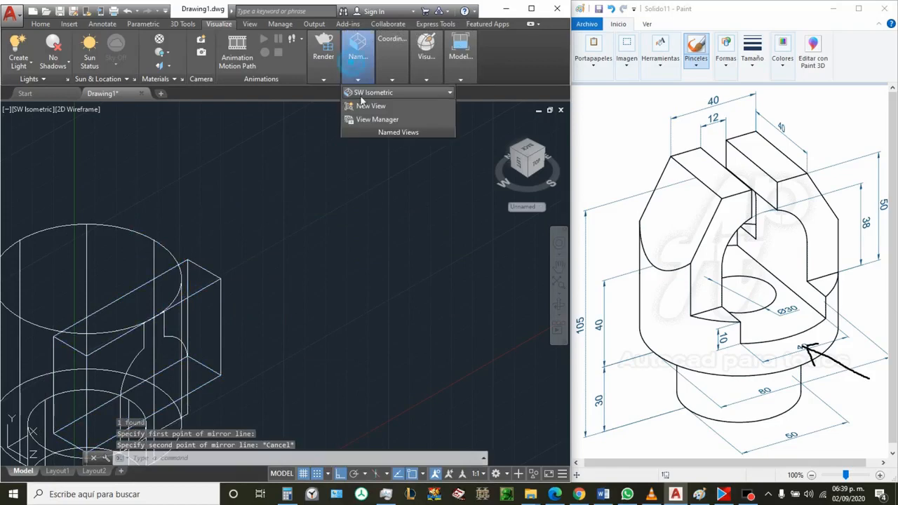
click(373, 95)
click(375, 107)
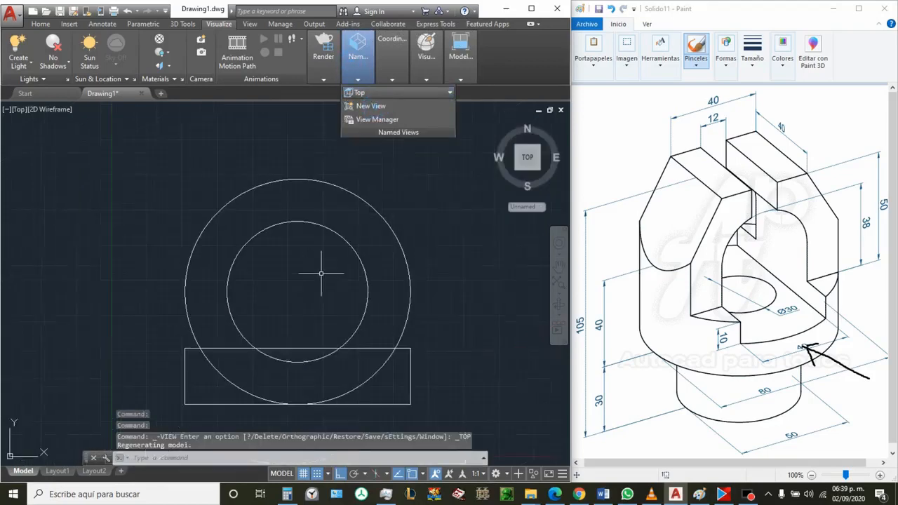
click(195, 379)
click(148, 379)
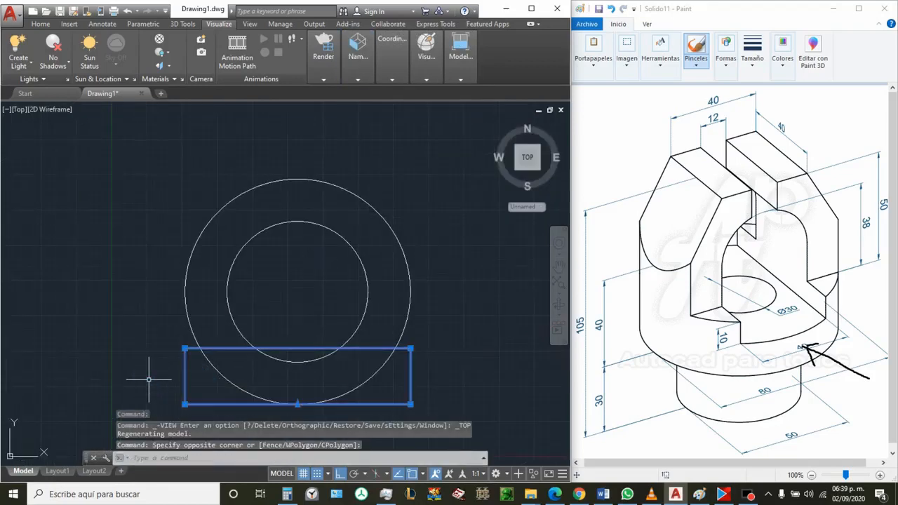
text(mir)
key(Return)
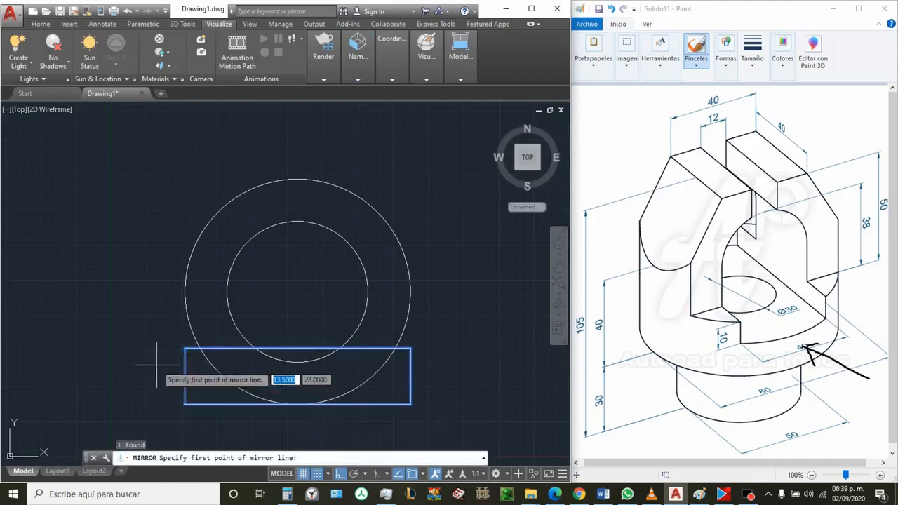
click(297, 291)
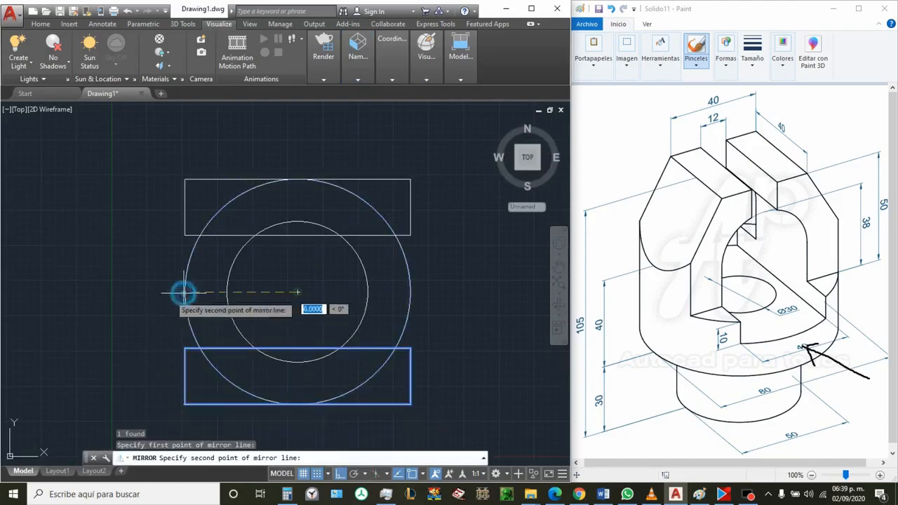
click(103, 297)
key(Return)
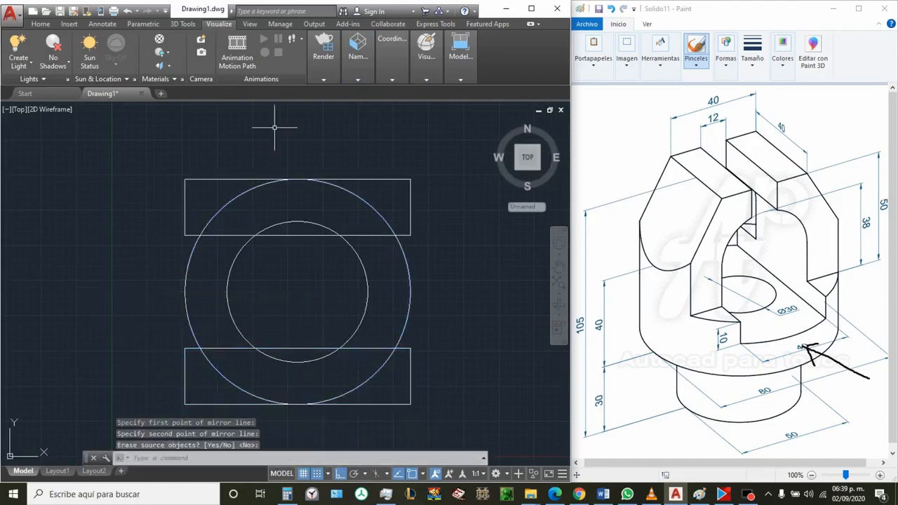
In the Front view, draw a vertical line 40 long upward from the left quadrant of the large cylinder's base
click(358, 74)
click(367, 94)
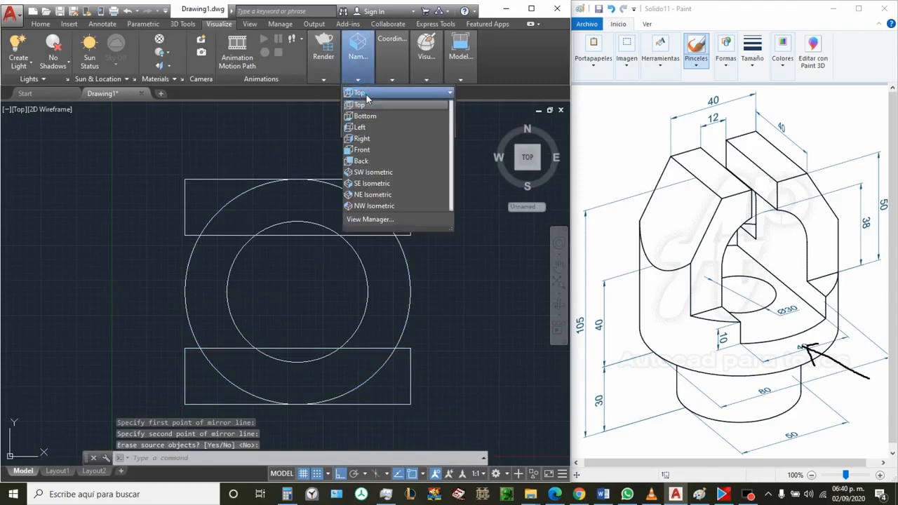
click(381, 149)
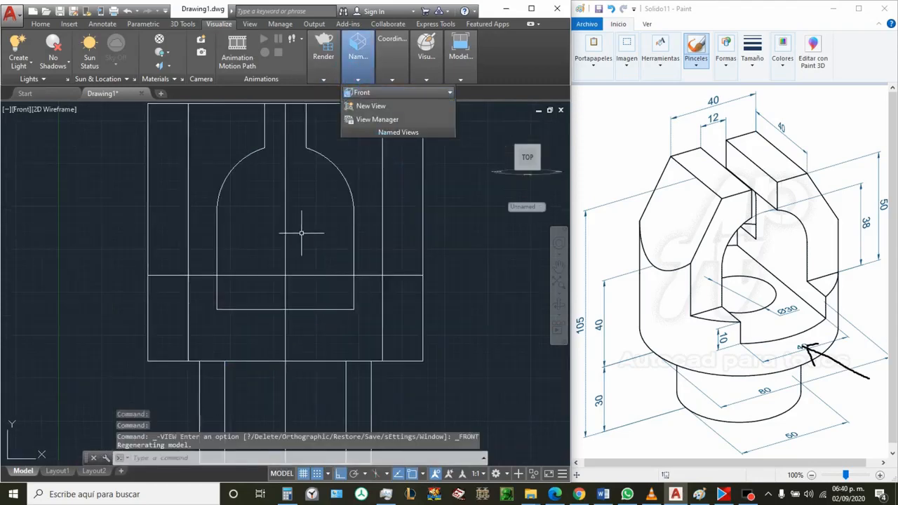
scroll(183, 286, up, 2)
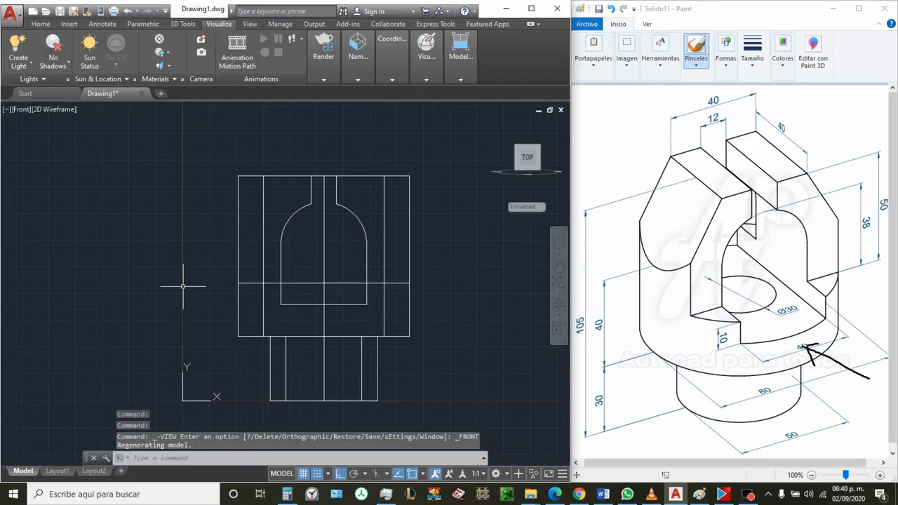
key(Return)
scroll(146, 298, up, 2)
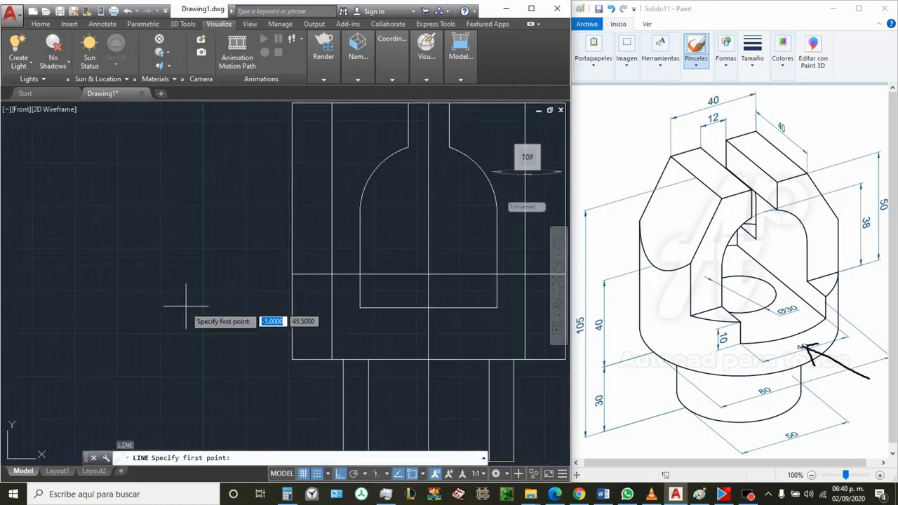
shift+right_click(186, 308)
click(218, 192)
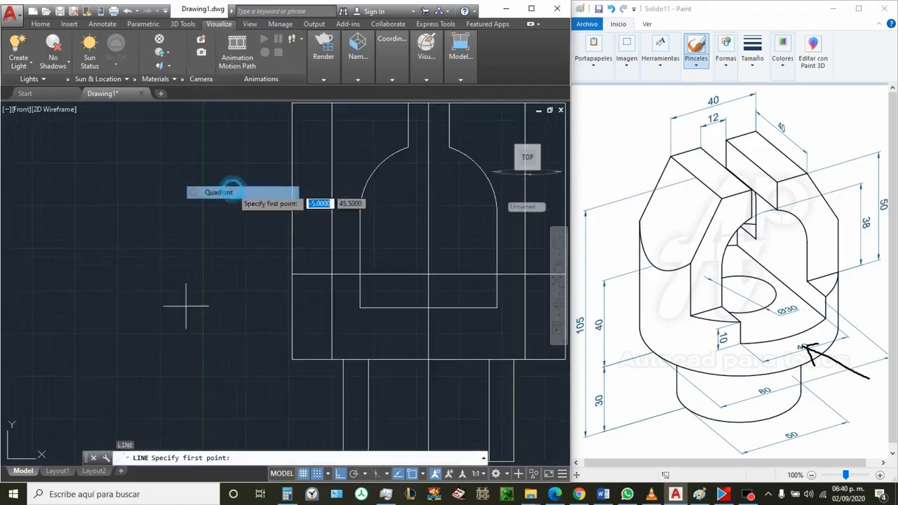
click(290, 359)
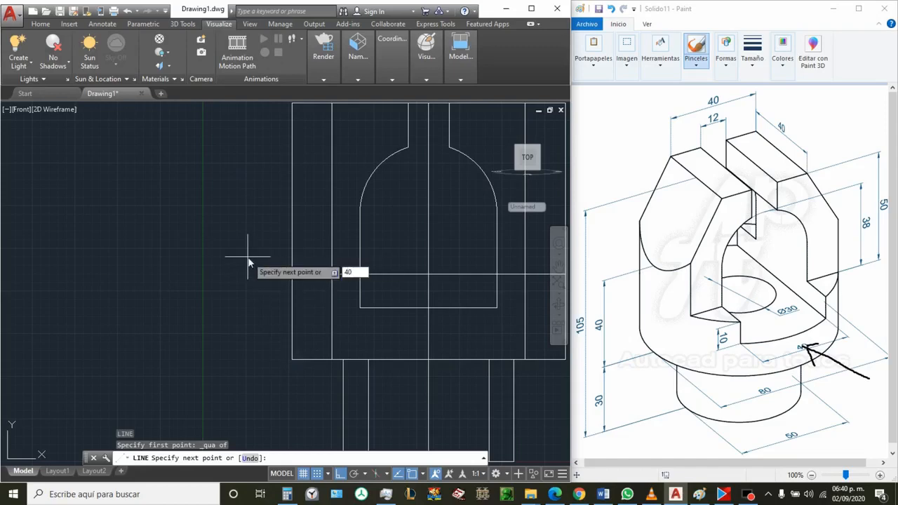
text(40)
key(Return)
key(Escape)
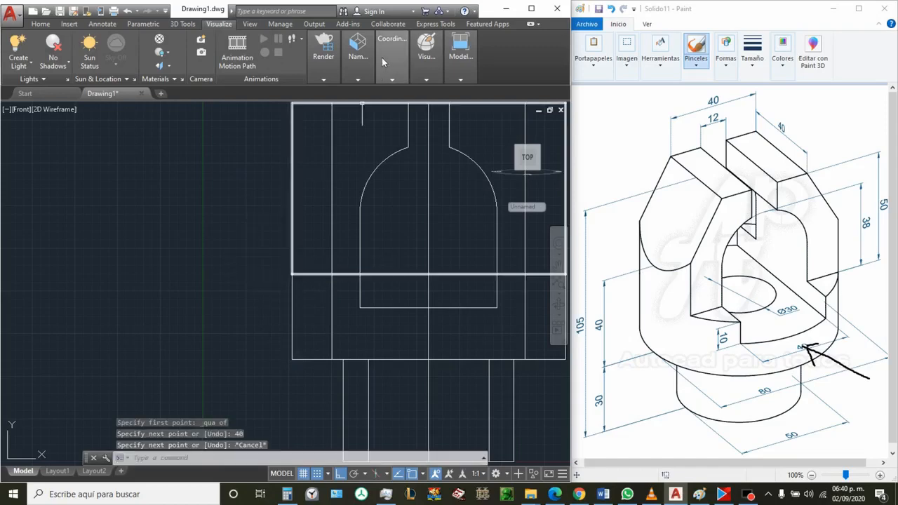
Return the model to the SW Isometric view
click(358, 79)
click(384, 92)
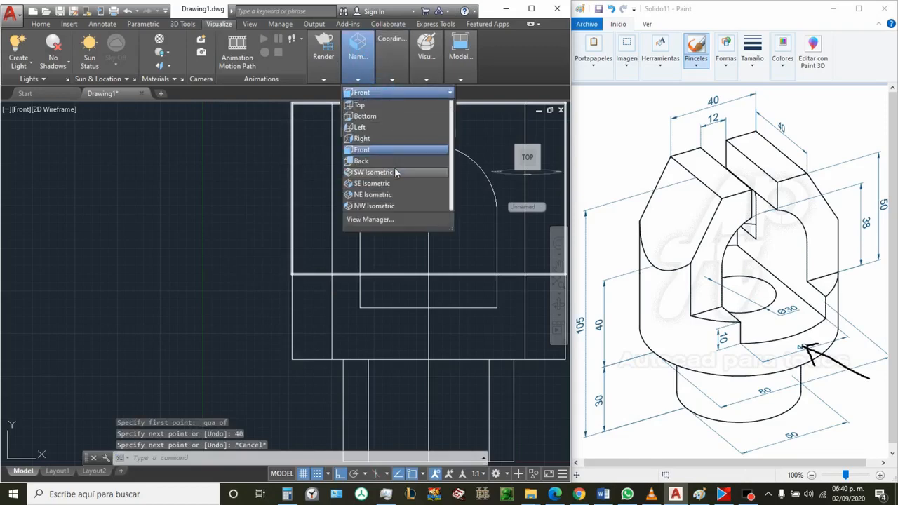
click(393, 168)
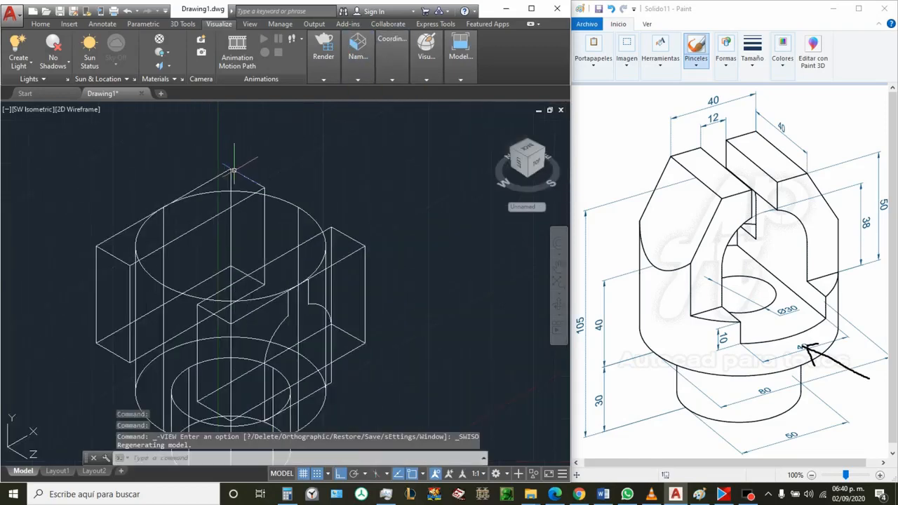
key(Return)
click(232, 170)
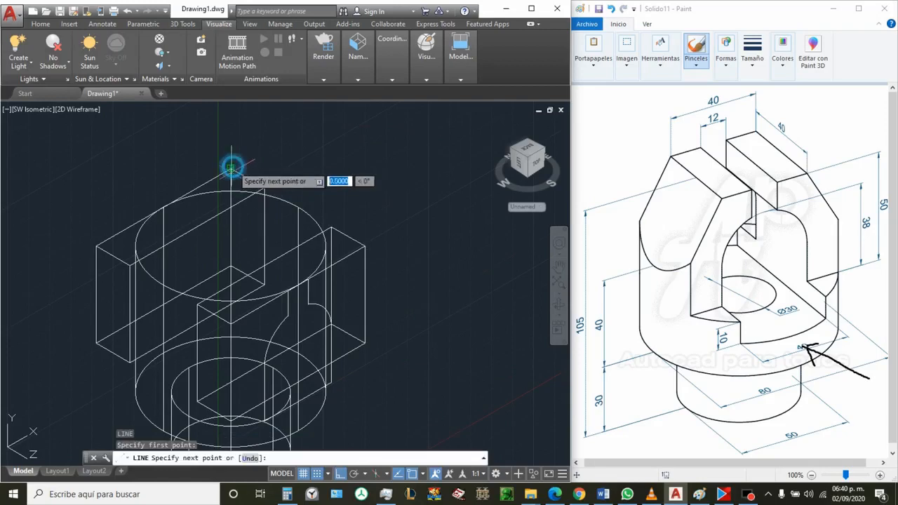
click(197, 301)
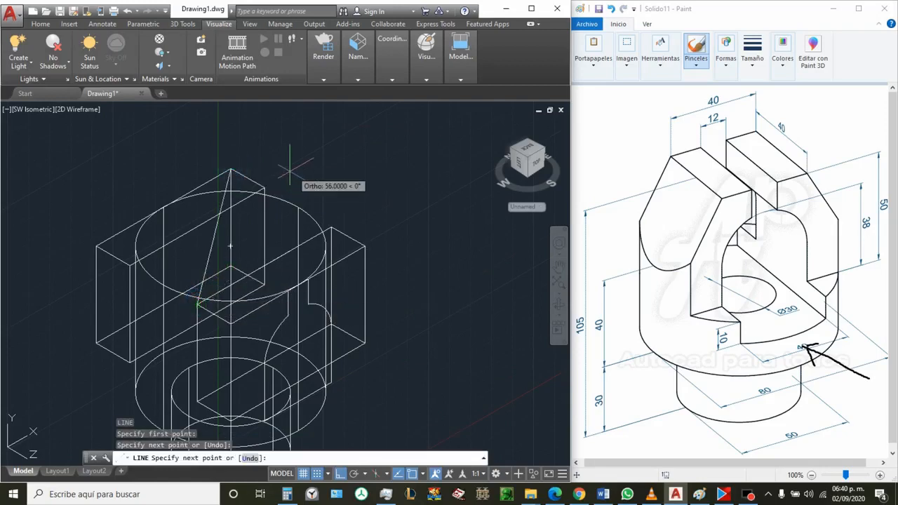
key(Escape)
click(223, 202)
key(Delete)
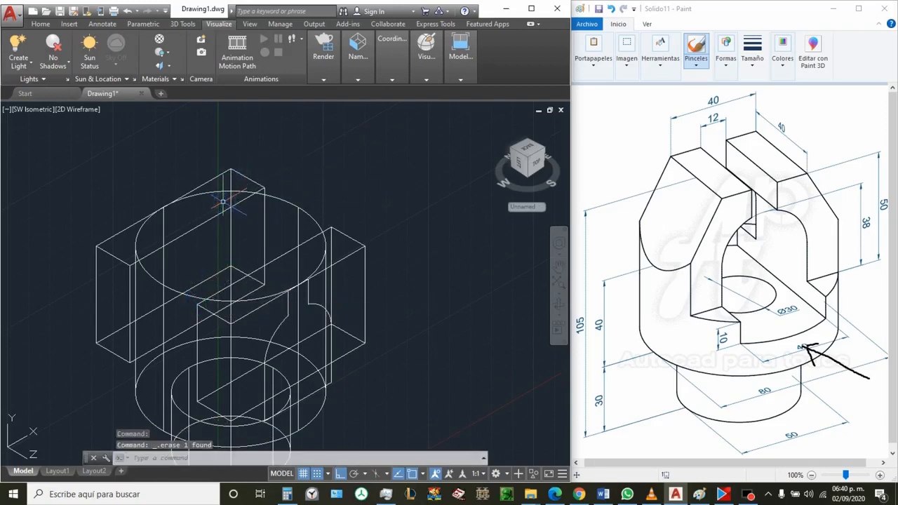
Draw a line 40 long along the X axis in the empty space beside the solids
text(l)
key(Return)
click(319, 179)
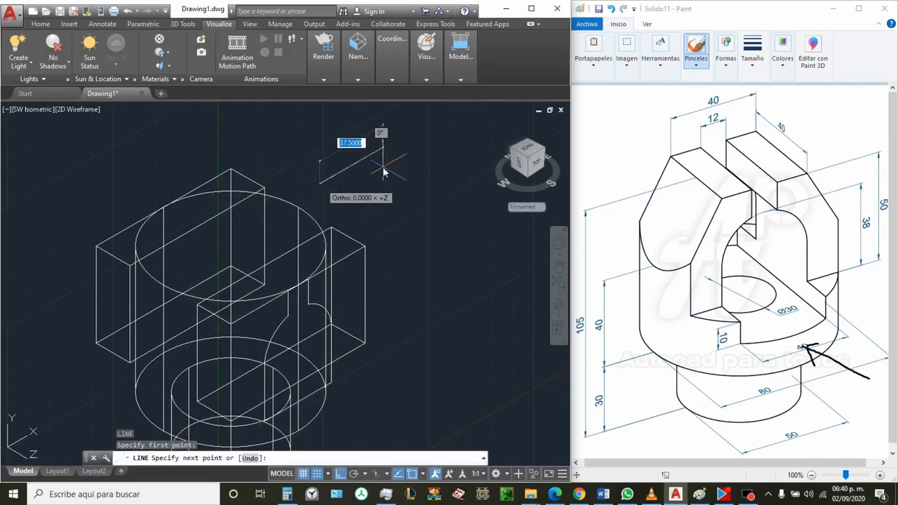
key(Return)
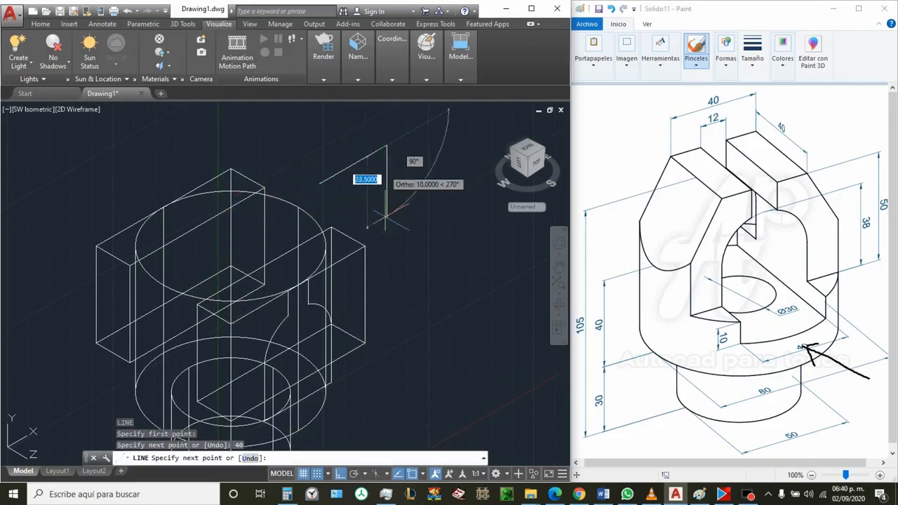
key(Escape)
Move the free 40 line by its midpoint to the centre of the large cylinder's top face
click(371, 183)
click(303, 143)
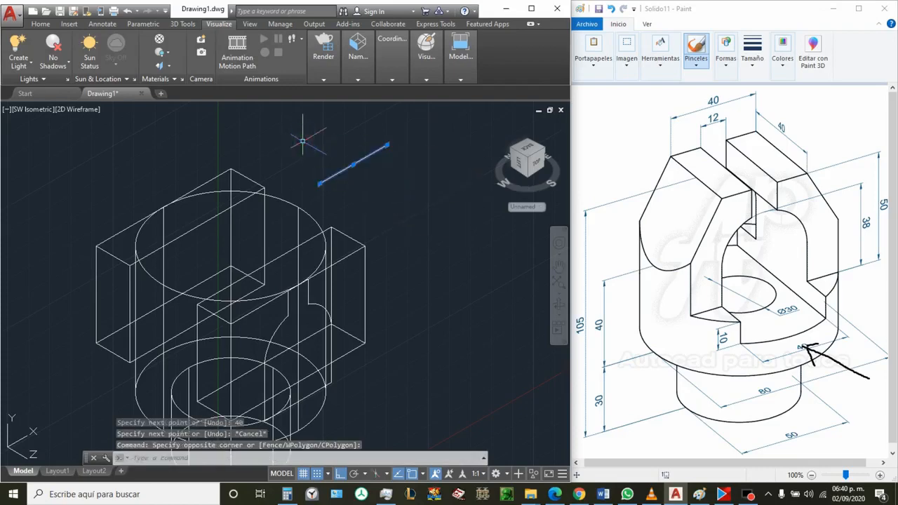
text(m)
key(Return)
shift+right_click(303, 142)
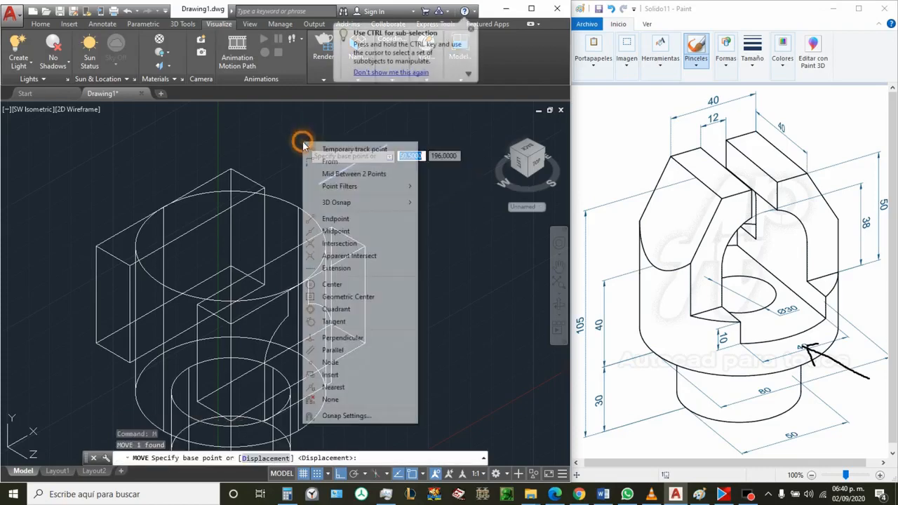
click(335, 230)
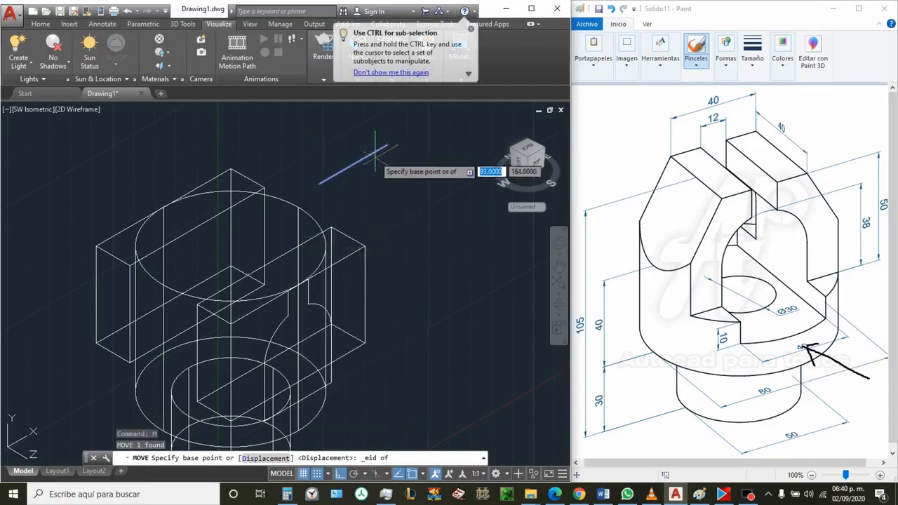
click(352, 163)
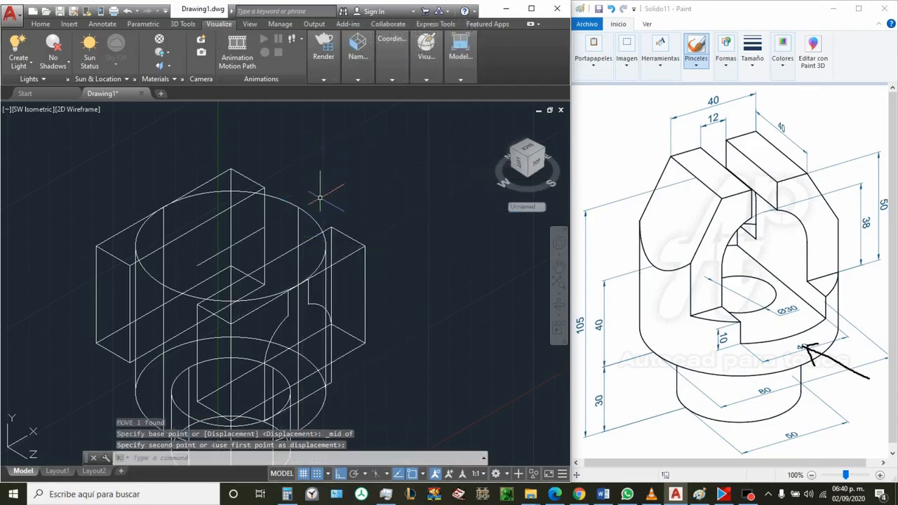
Draw a sloped line from the 40 vertical line's upper end to the outer end of the top 40 line, continuing to the cylinder's top edge quadrant
scroll(240, 259, down, 3)
scroll(198, 335, up, 4)
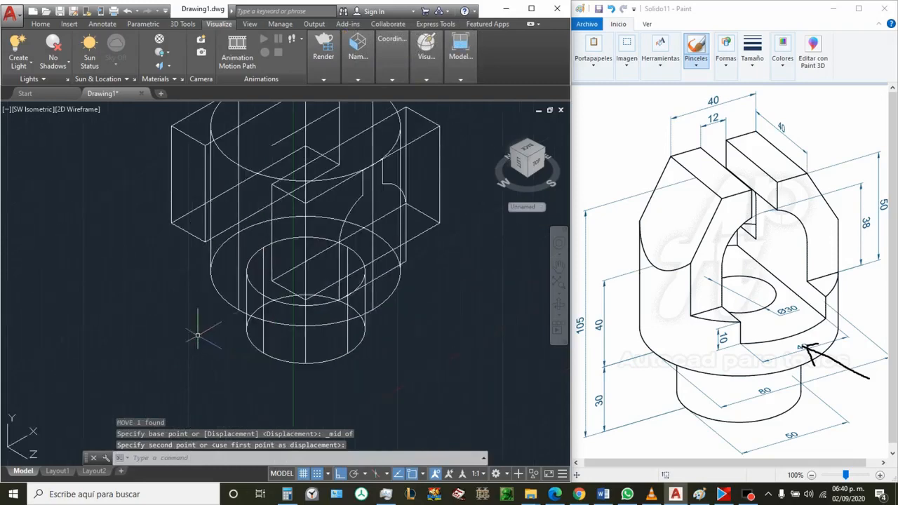
click(237, 284)
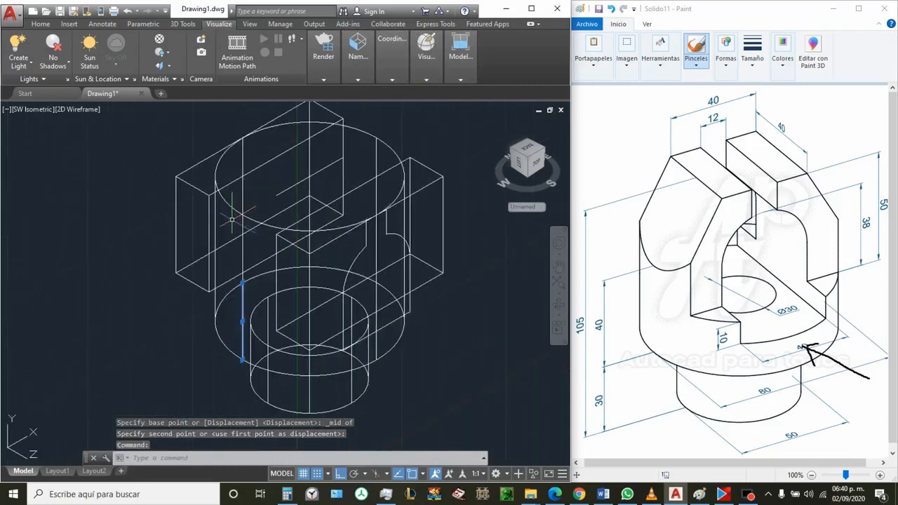
text(l)
key(Return)
click(242, 282)
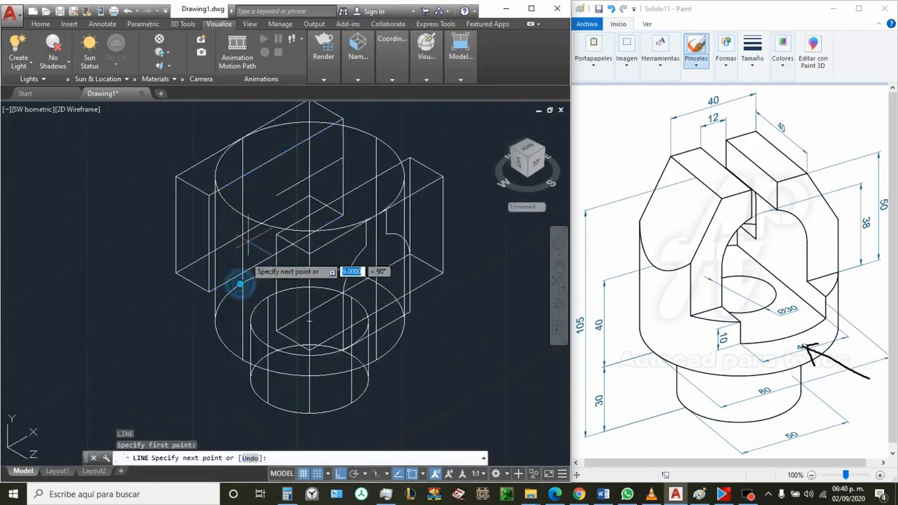
click(270, 197)
scroll(271, 195, up, 4)
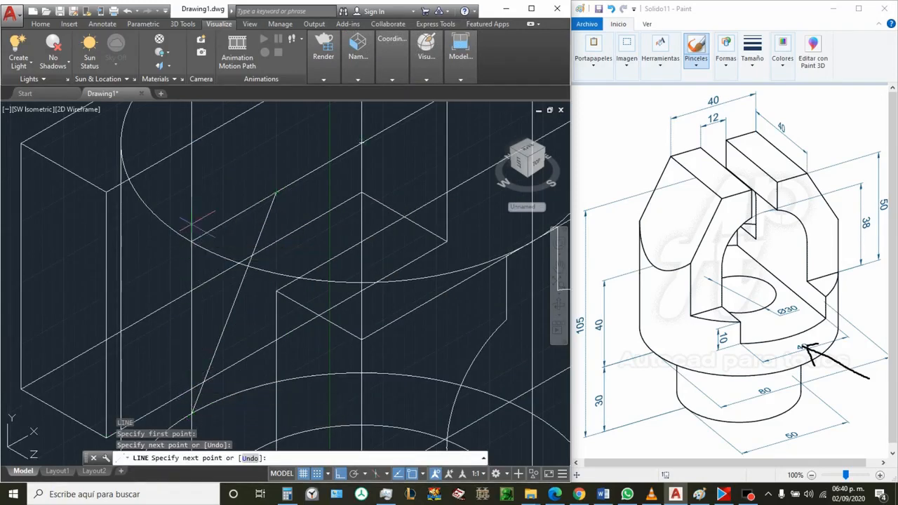
scroll(195, 216, down, 2)
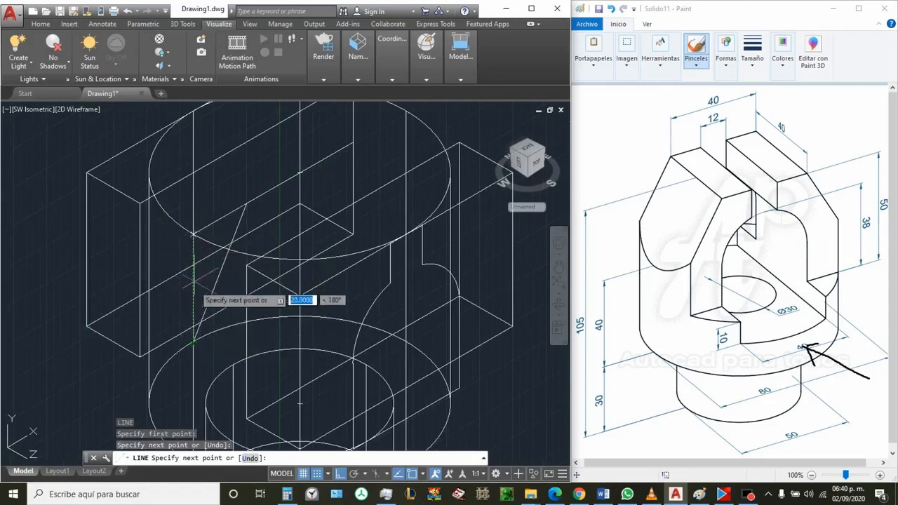
click(193, 238)
key(Escape)
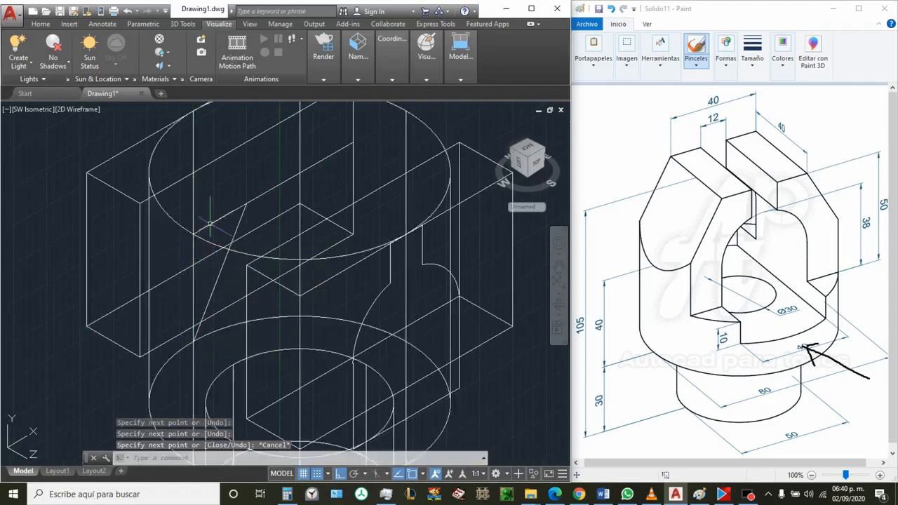
click(211, 223)
click(224, 264)
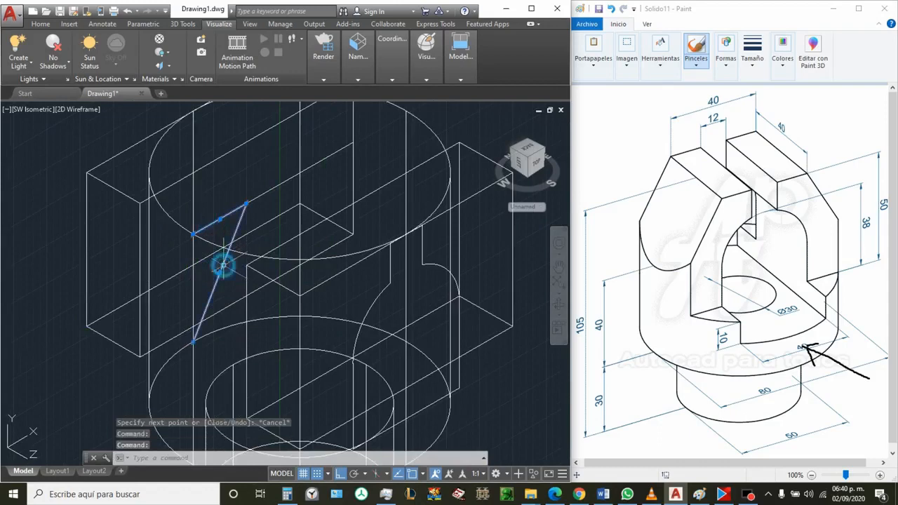
click(195, 288)
key(Escape)
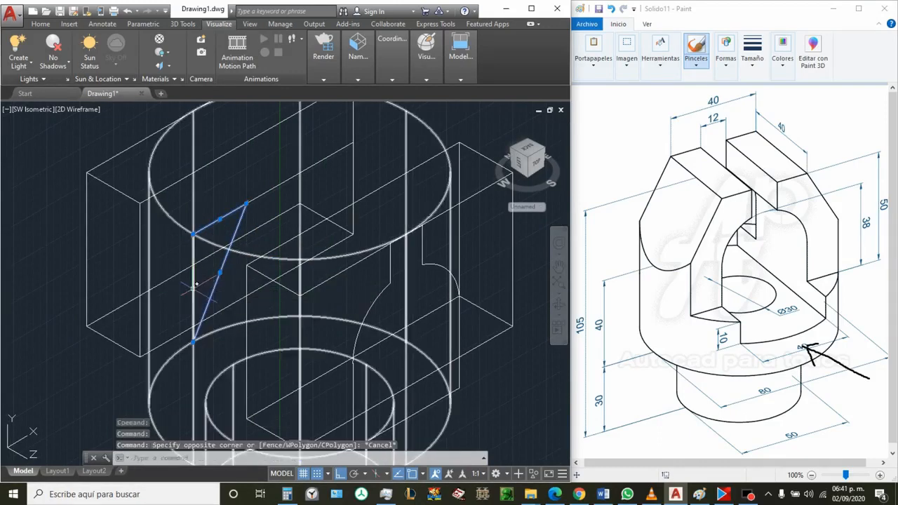
click(191, 289)
key(Escape)
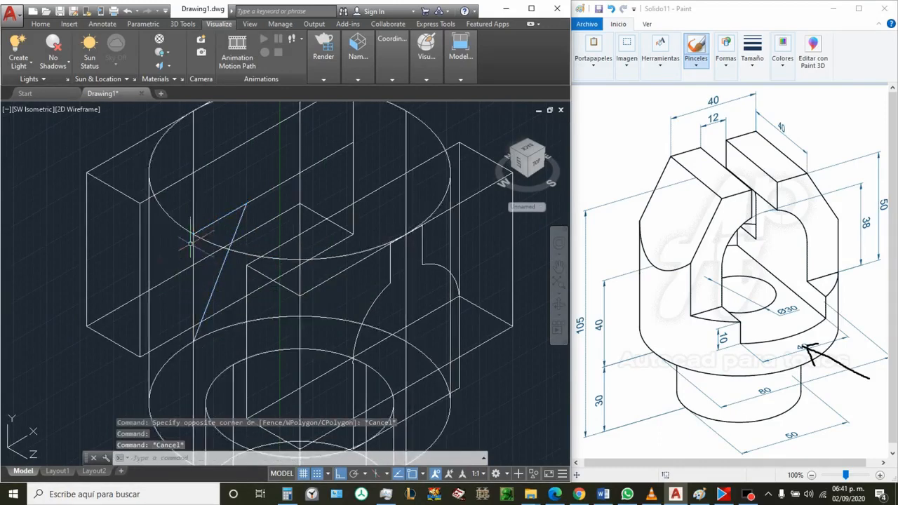
click(178, 225)
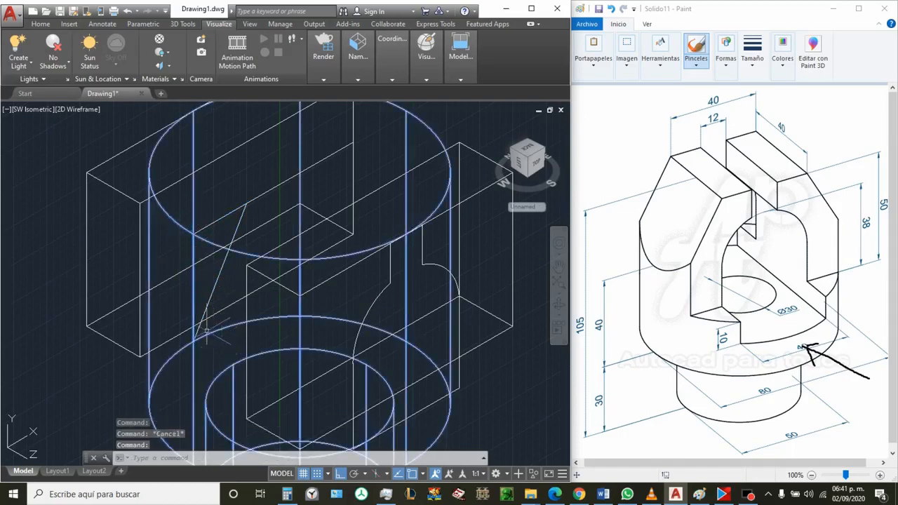
click(182, 209)
click(224, 355)
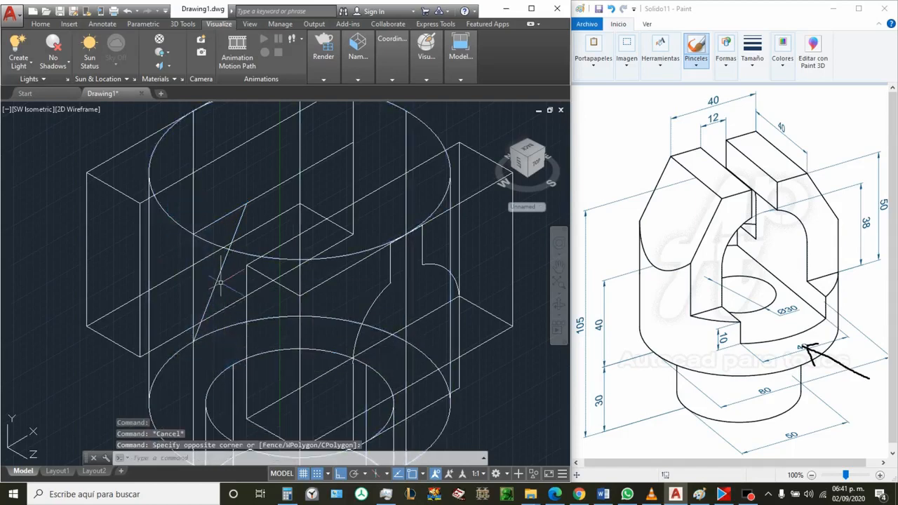
Draw the vertical line from the cylinder's top edge quadrant down to the sloped line's lower end, closing the triangle
key(Return)
click(194, 233)
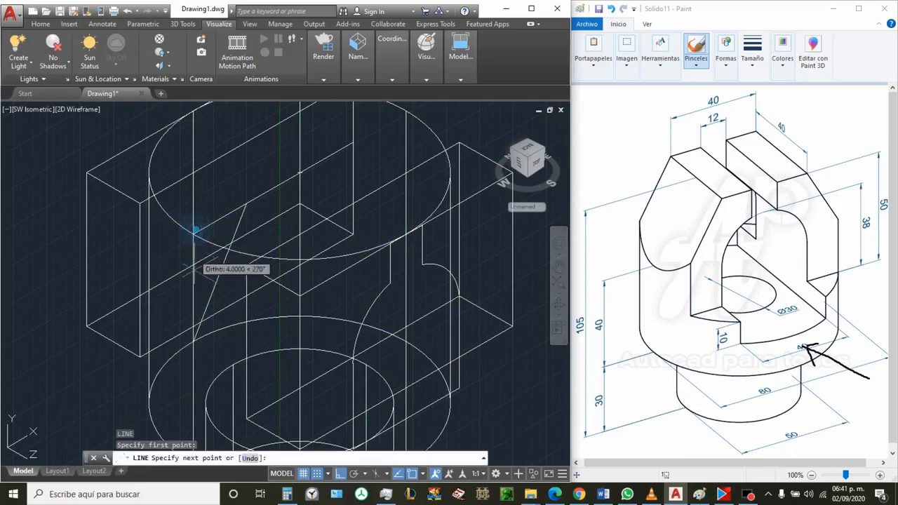
click(194, 341)
key(Escape)
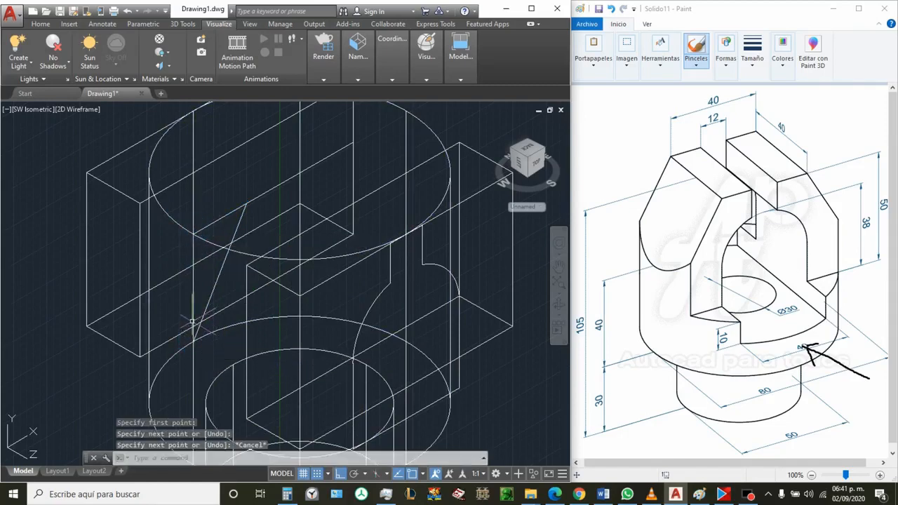
Join the vertical, horizontal and sloped lines of the triangle into one polyline
click(192, 301)
key(Escape)
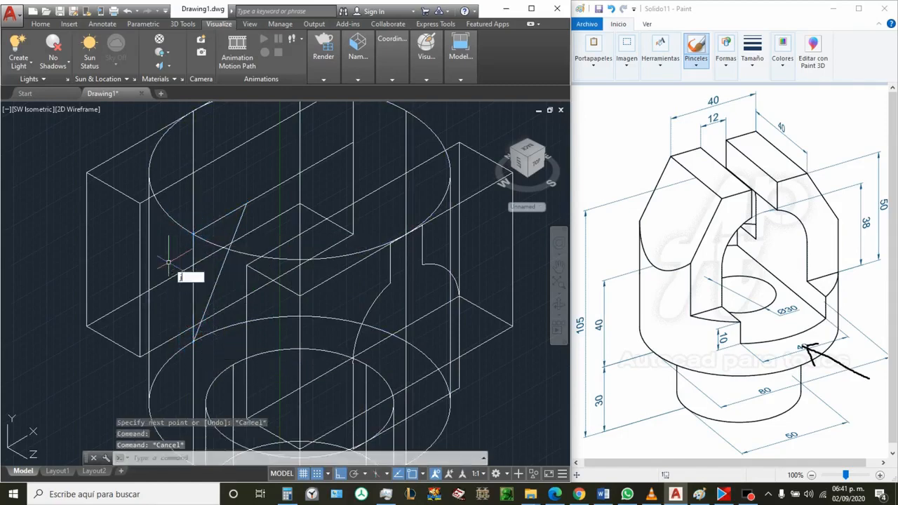
key(Return)
click(194, 251)
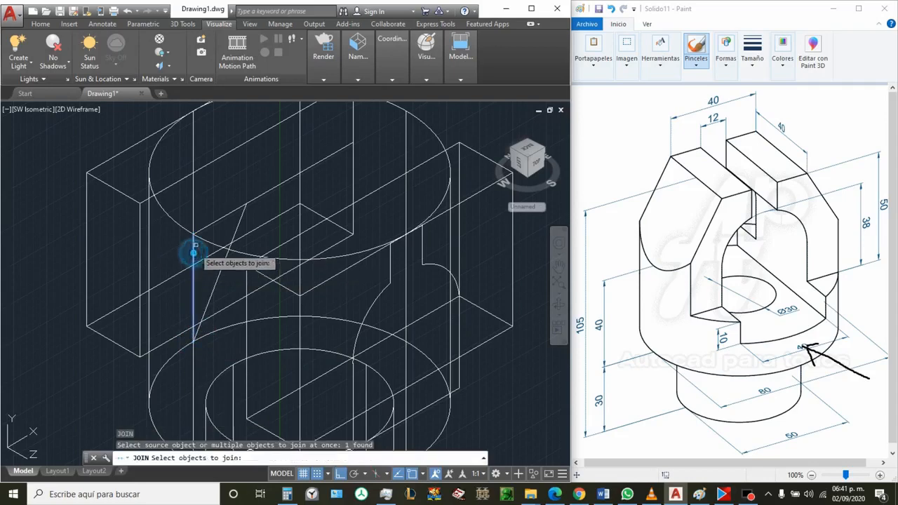
click(209, 224)
click(237, 231)
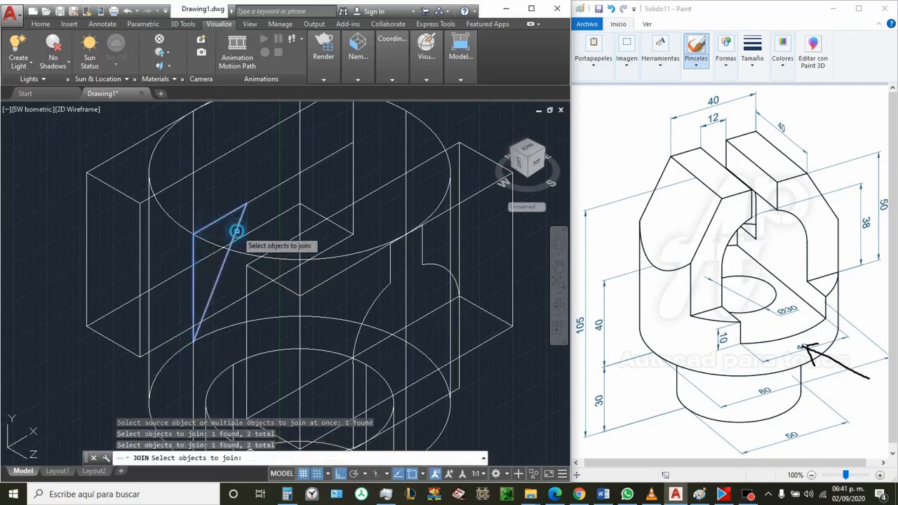
key(Return)
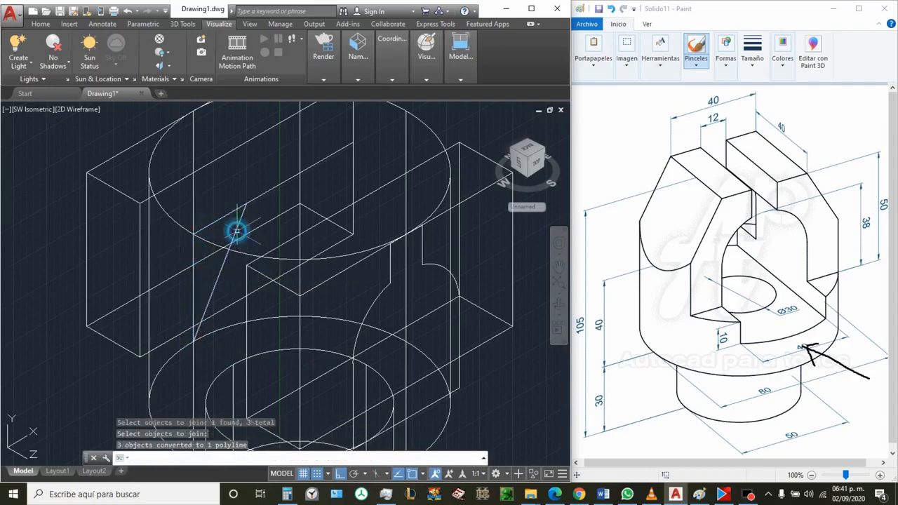
Extrude the closed triangular profile 40 toward the outside of the cylinder to form a wedge
click(233, 235)
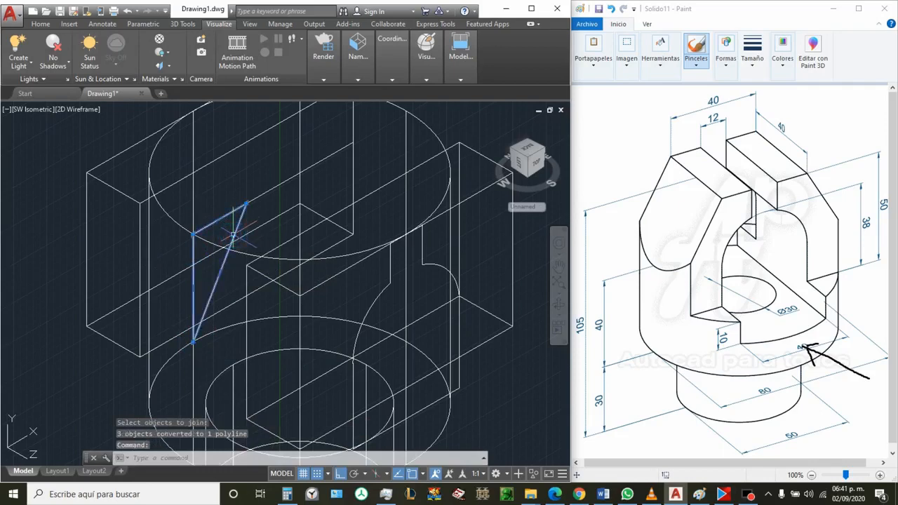
text(extru)
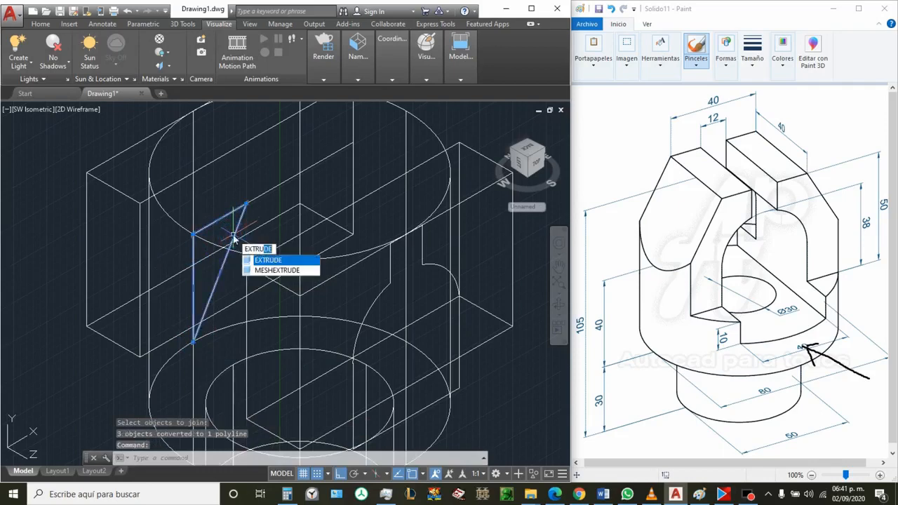
key(Return)
scroll(175, 225, down, 3)
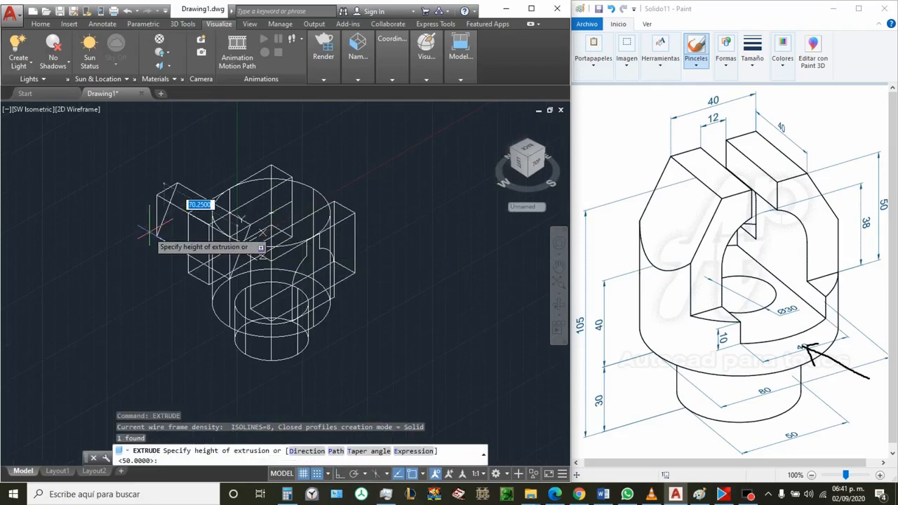
text(40)
key(Return)
Move the wedge by the midpoint of its inner top edge to the end of the centred 40 line, and erase that line
scroll(176, 217, up, 5)
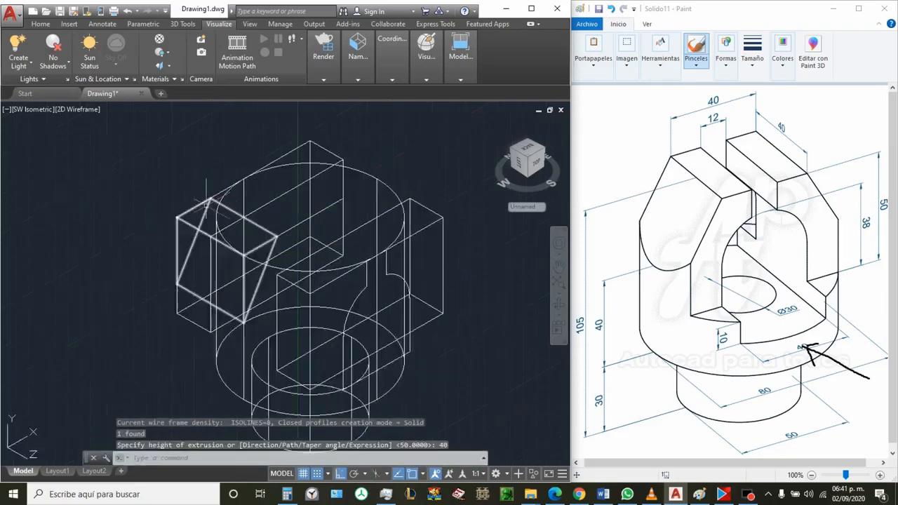
click(177, 215)
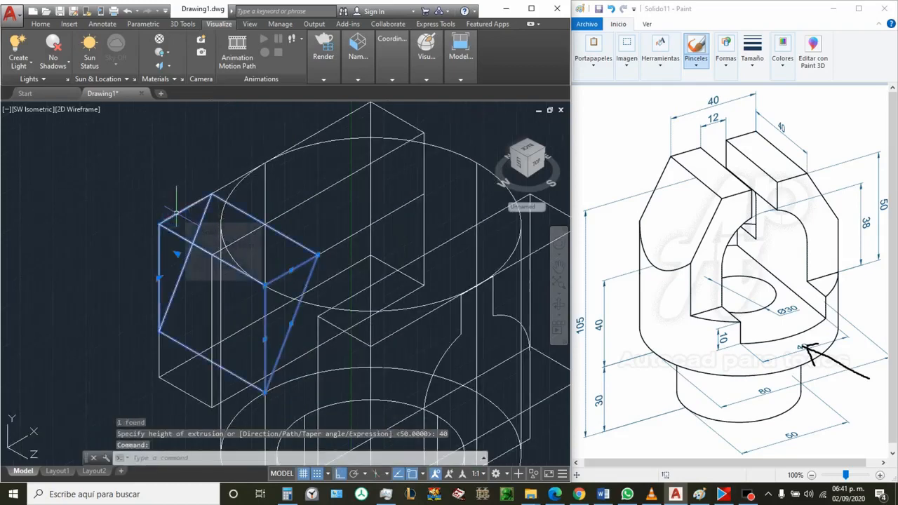
text(M)
key(Return)
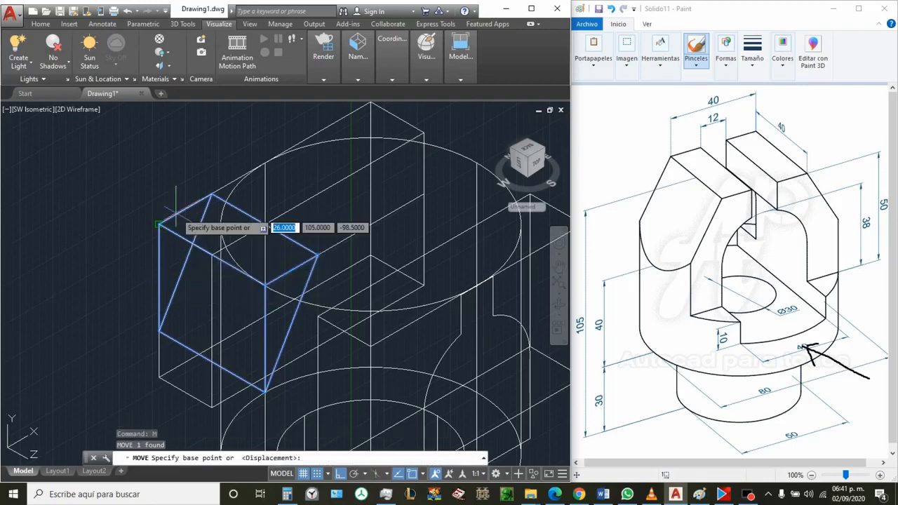
shift+right_click(133, 183)
click(194, 271)
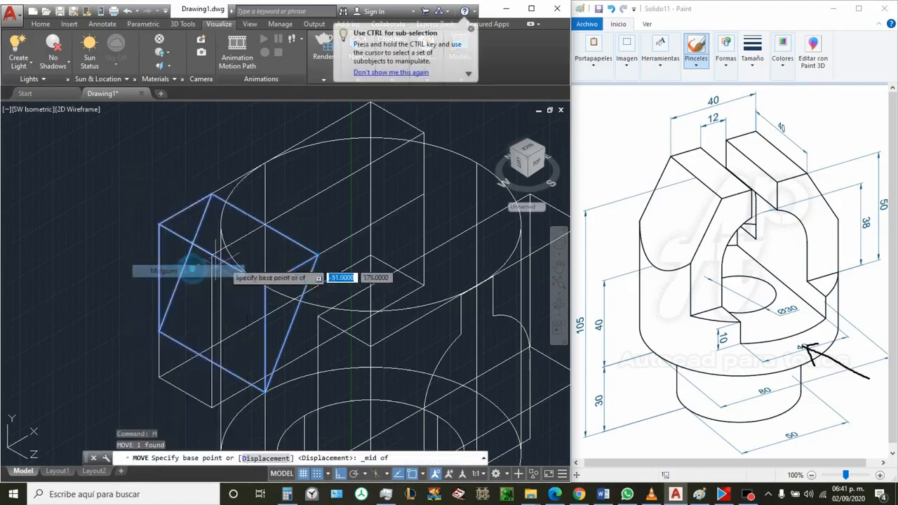
click(261, 224)
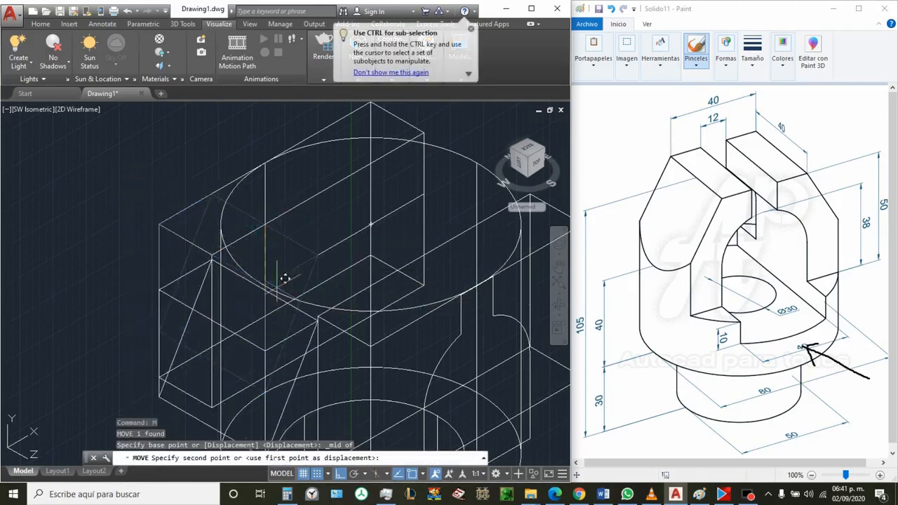
click(323, 250)
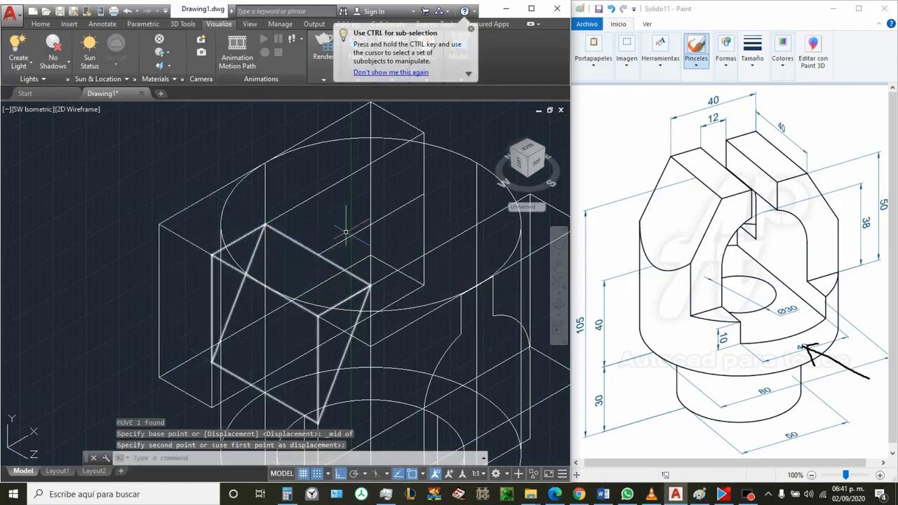
click(343, 241)
key(Delete)
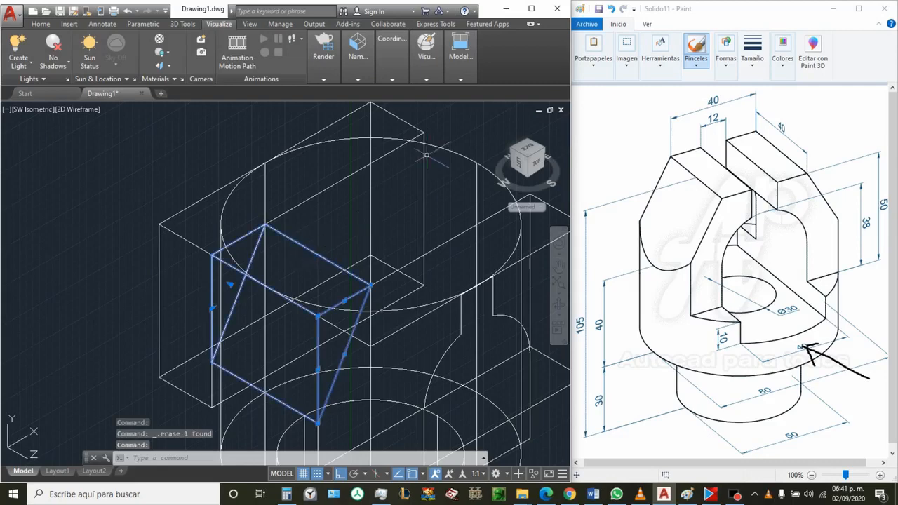
In the Top view, mirror the wedge about the vertical line through the cylinder's centre, keeping the source object
click(356, 69)
click(375, 93)
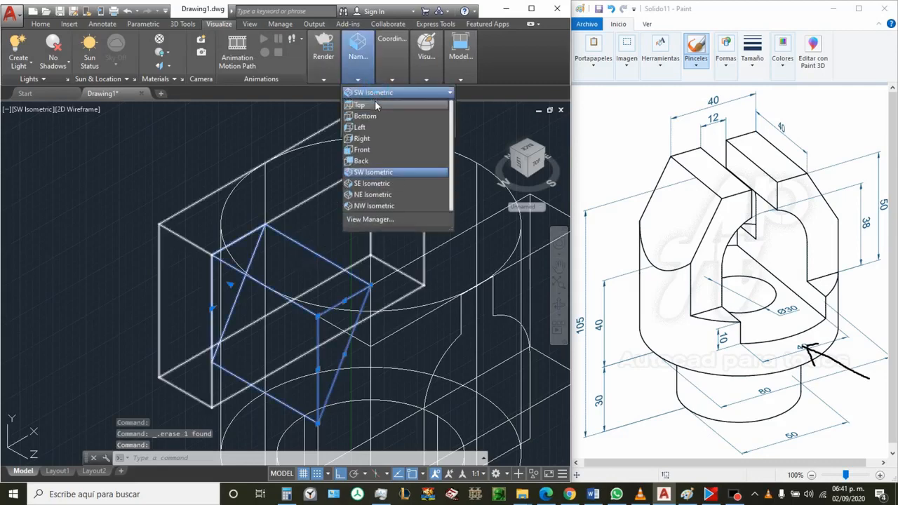
click(374, 100)
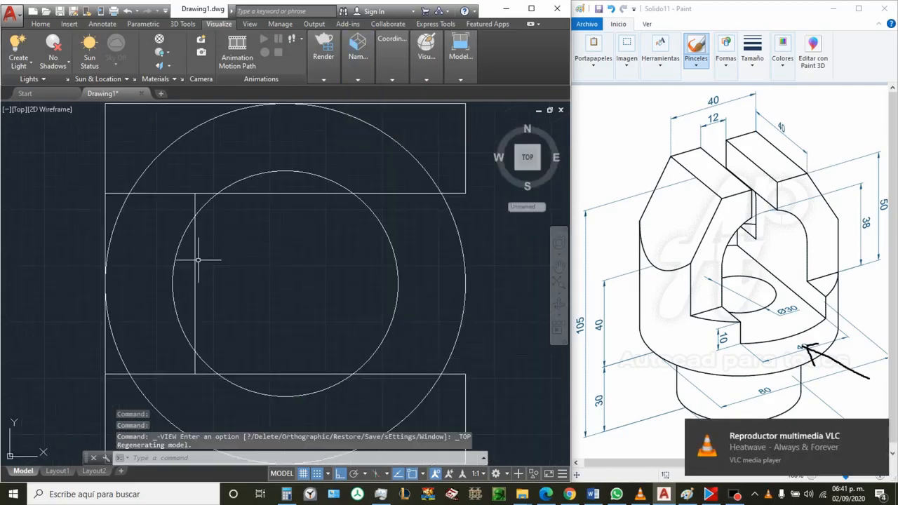
click(195, 260)
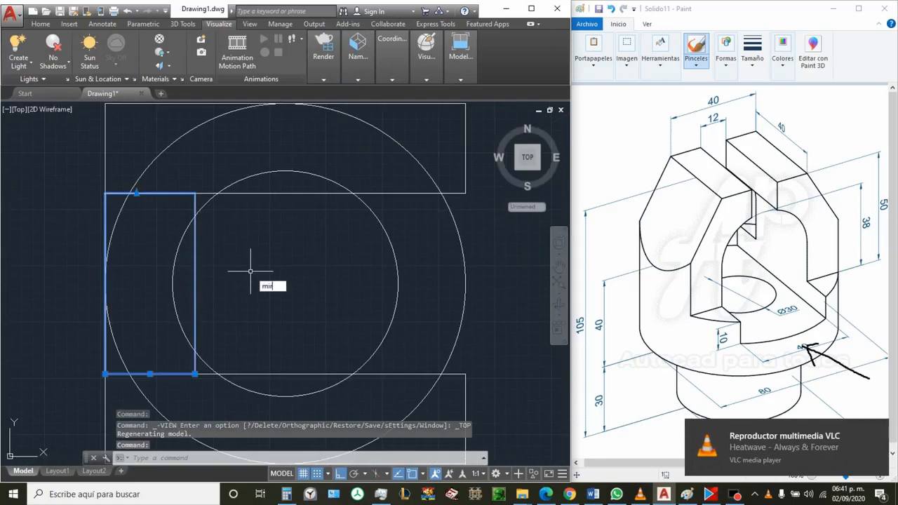
key(Return)
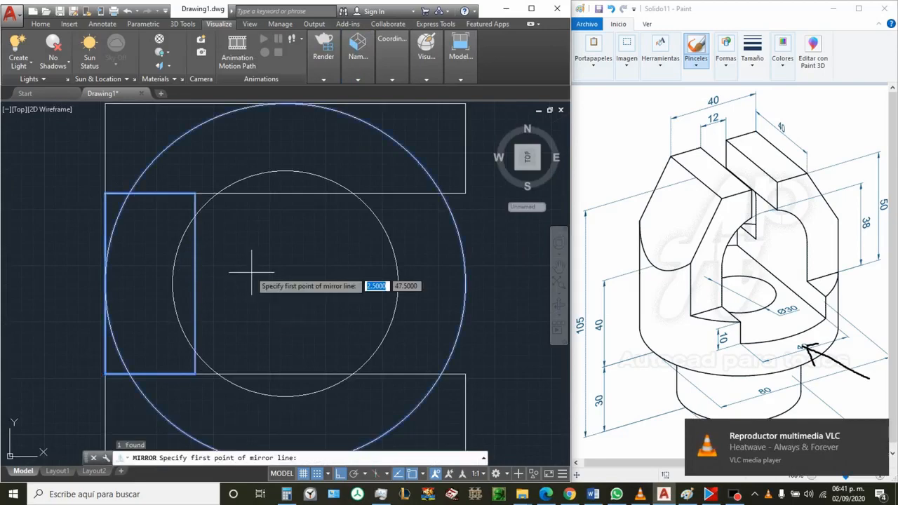
click(396, 262)
scroll(317, 316, down, 2)
click(312, 145)
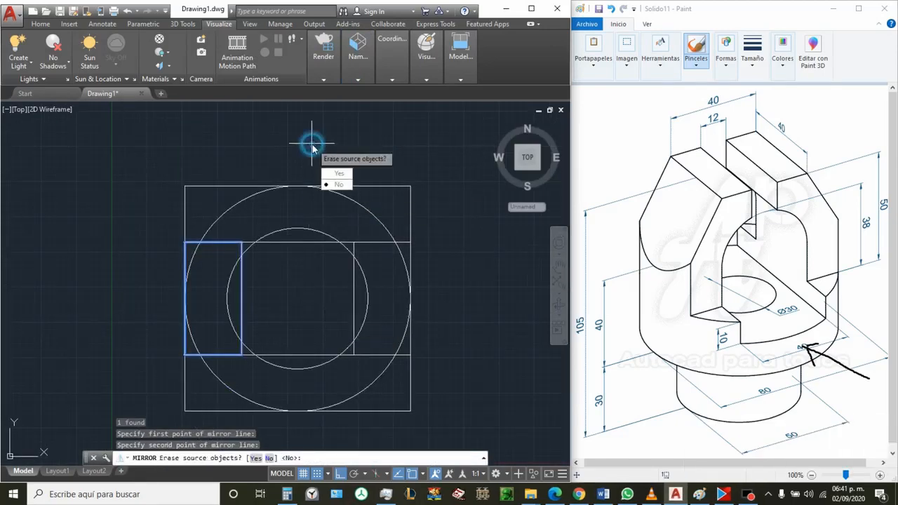
key(Return)
Switch the model to the SW Isometric view
click(357, 78)
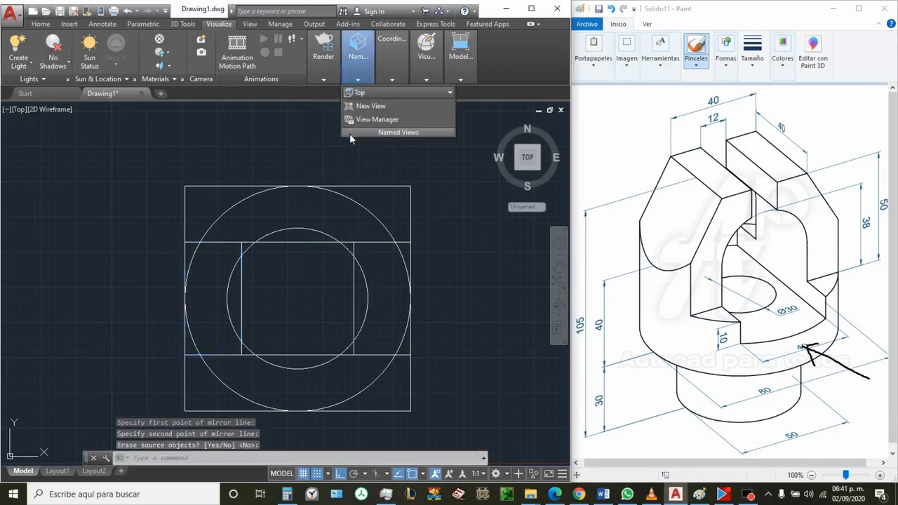
click(376, 93)
click(390, 173)
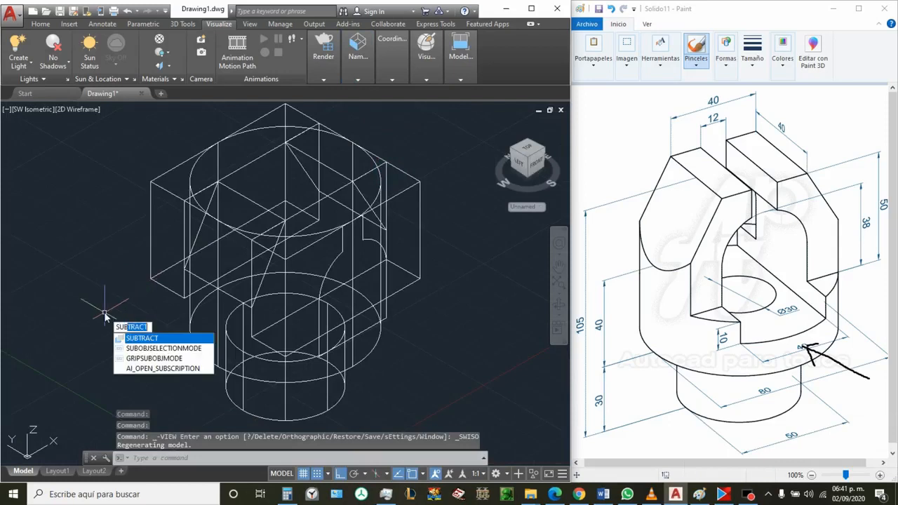
key(Return)
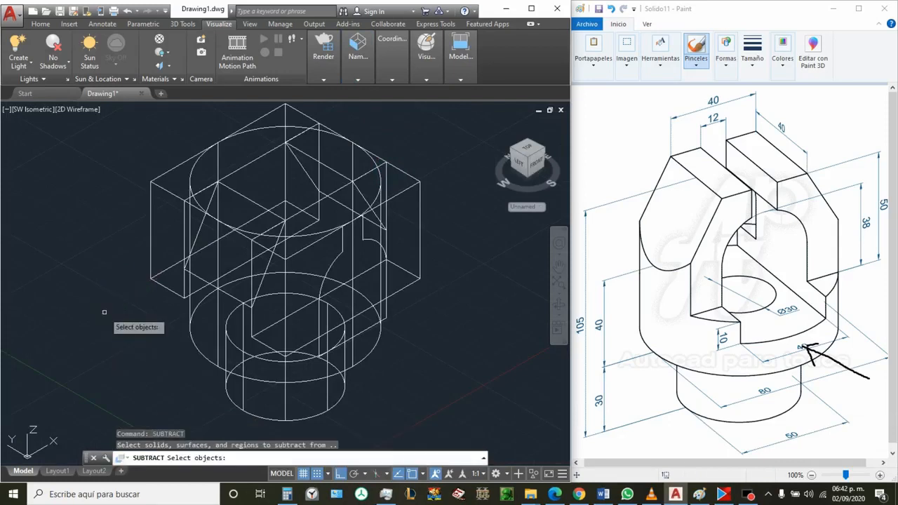
click(196, 344)
key(Return)
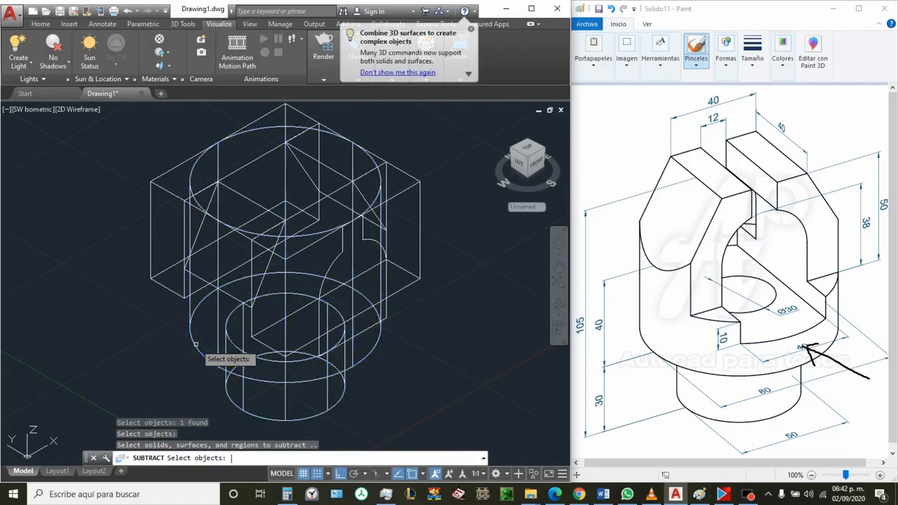
key(Escape)
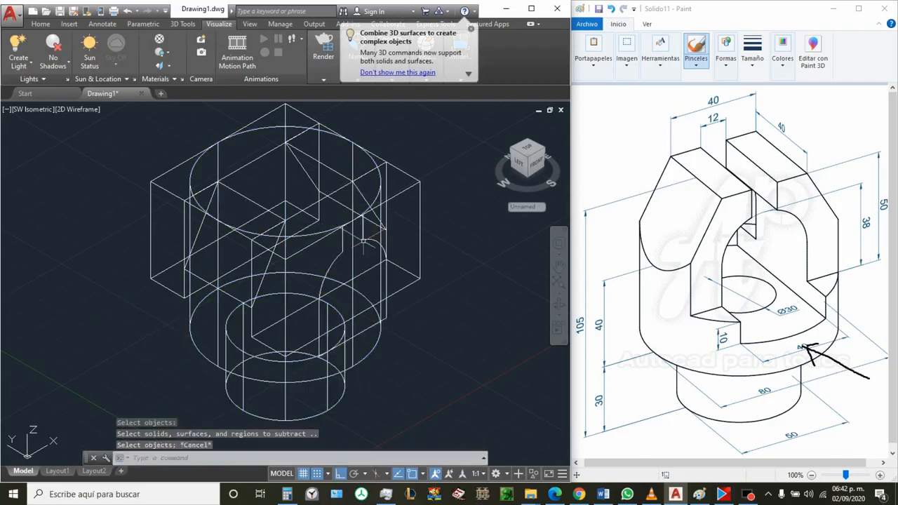
Extrude the closed arched slot profile across the large cylinder to the quadrant on its opposite side
click(365, 240)
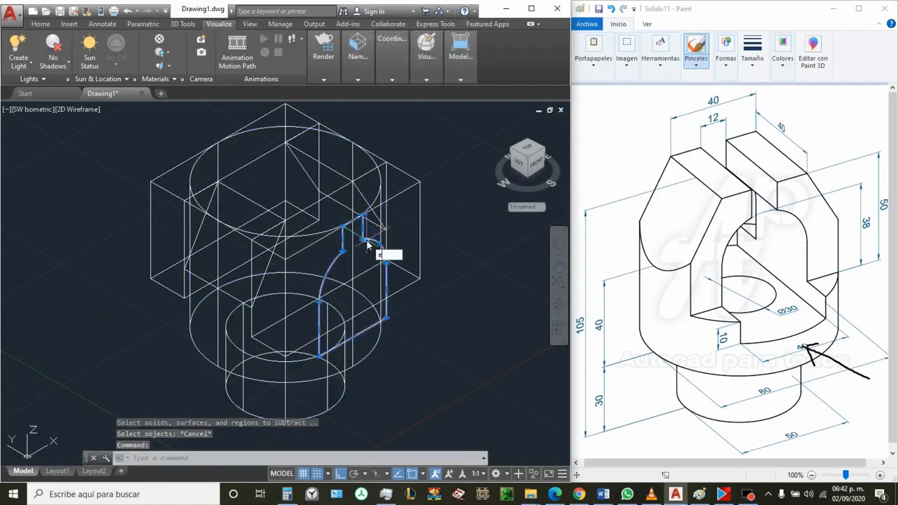
text(extr)
key(Return)
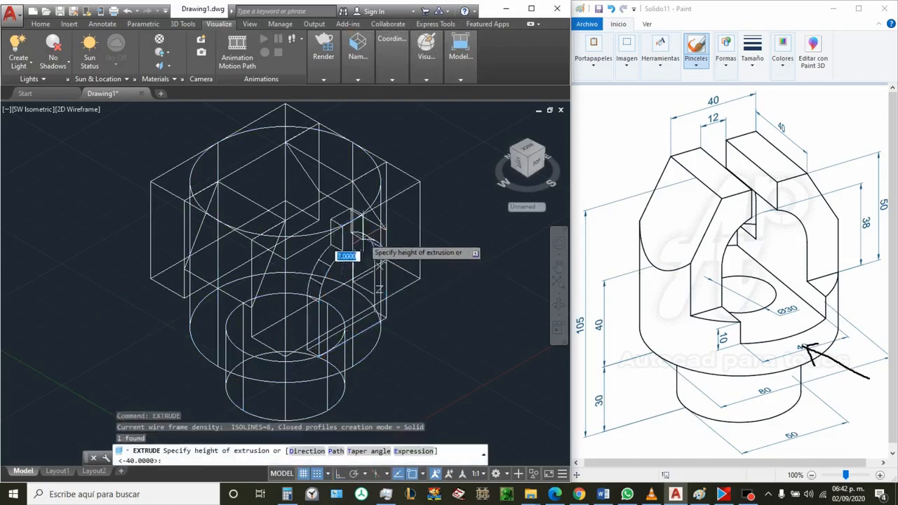
shift+right_click(158, 120)
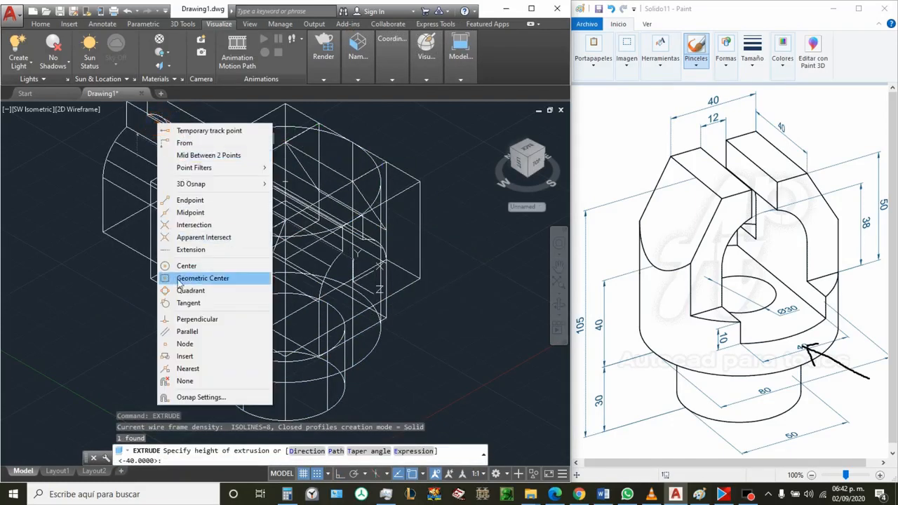
click(184, 291)
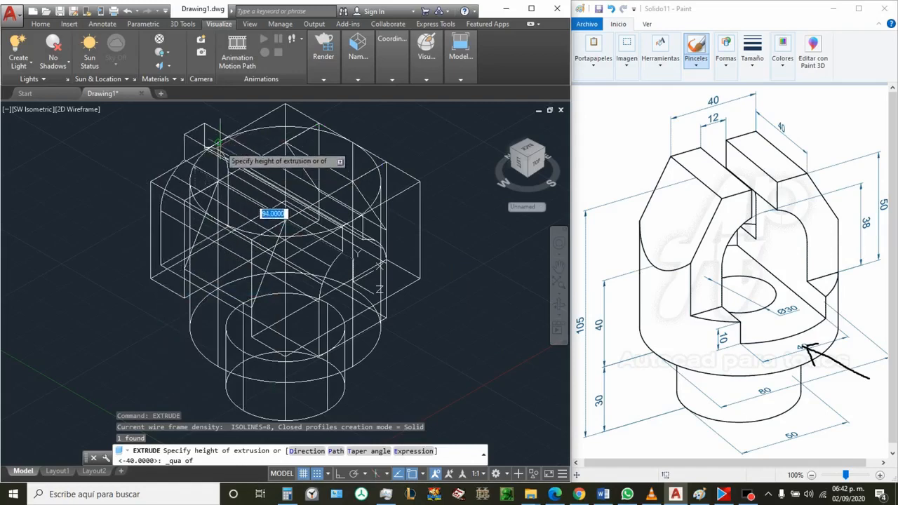
click(216, 142)
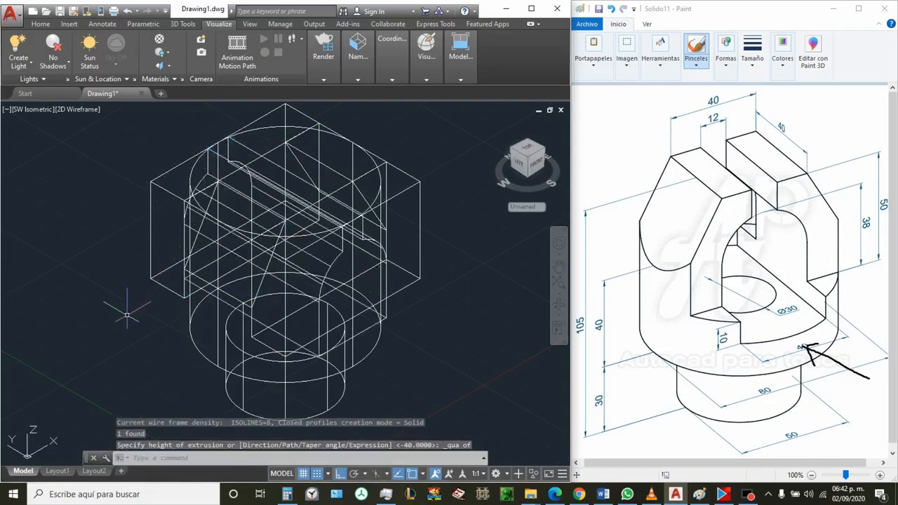
Subtract the extruded slot solid, the two side boxes and the two wedges from the stacked cylinders
text(su)
key(Return)
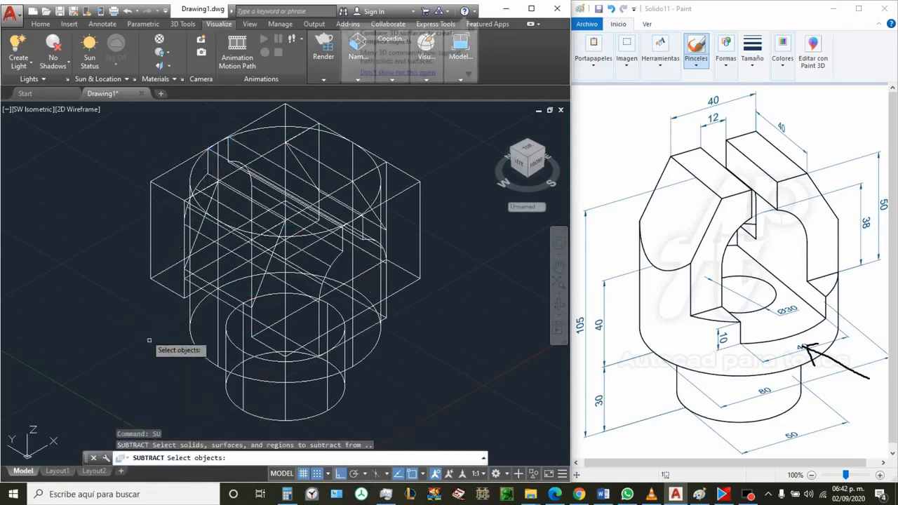
click(206, 357)
key(Return)
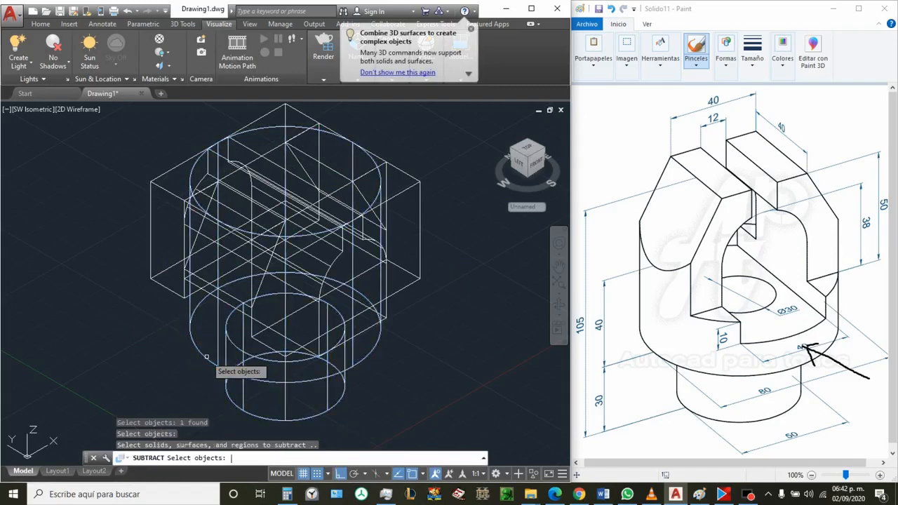
click(369, 244)
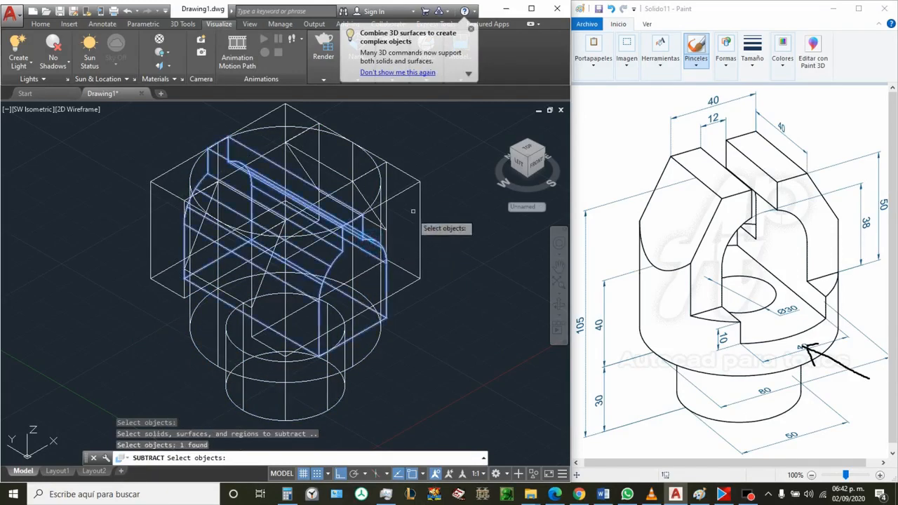
click(415, 186)
click(407, 177)
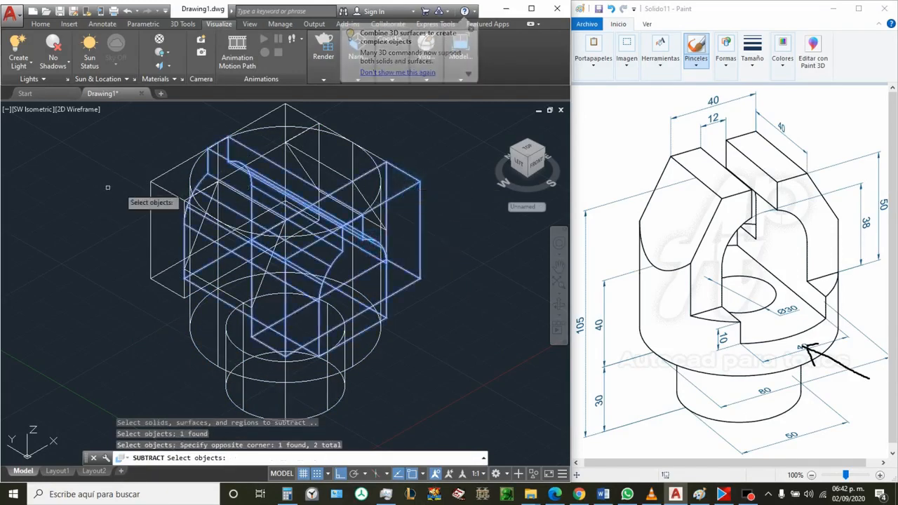
click(148, 212)
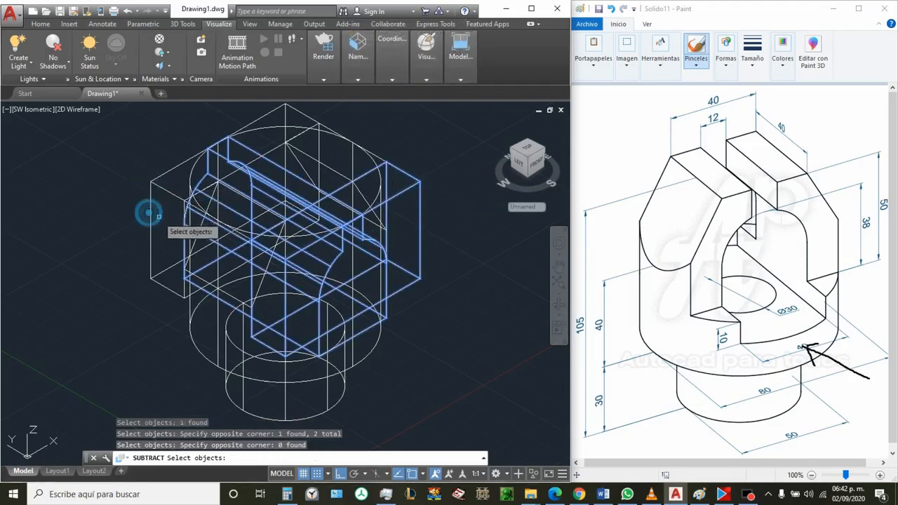
click(157, 214)
click(127, 202)
click(203, 280)
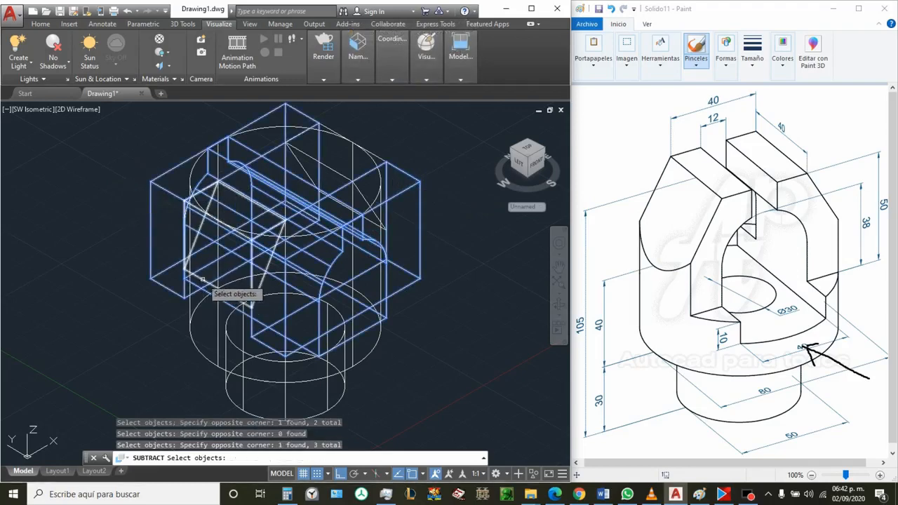
click(358, 193)
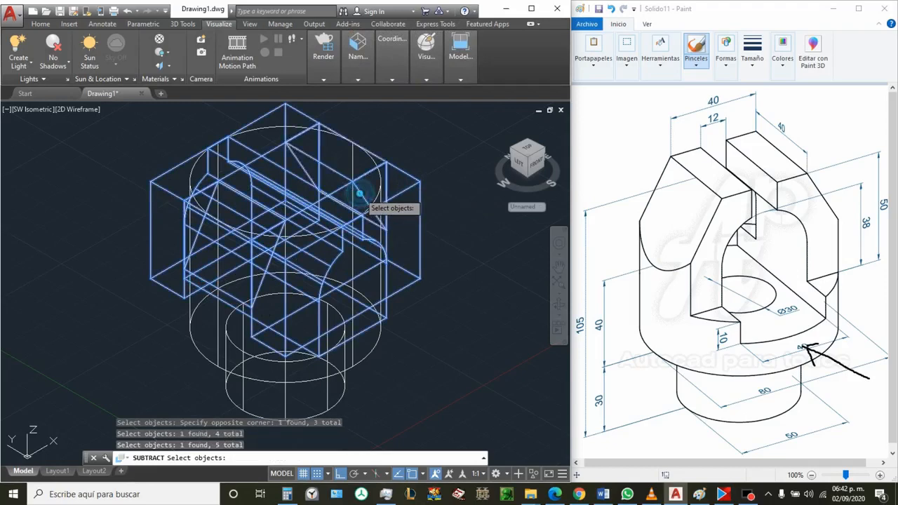
key(Return)
Apply the Shaded visual style and orbit the model to examine the cut shape
click(436, 62)
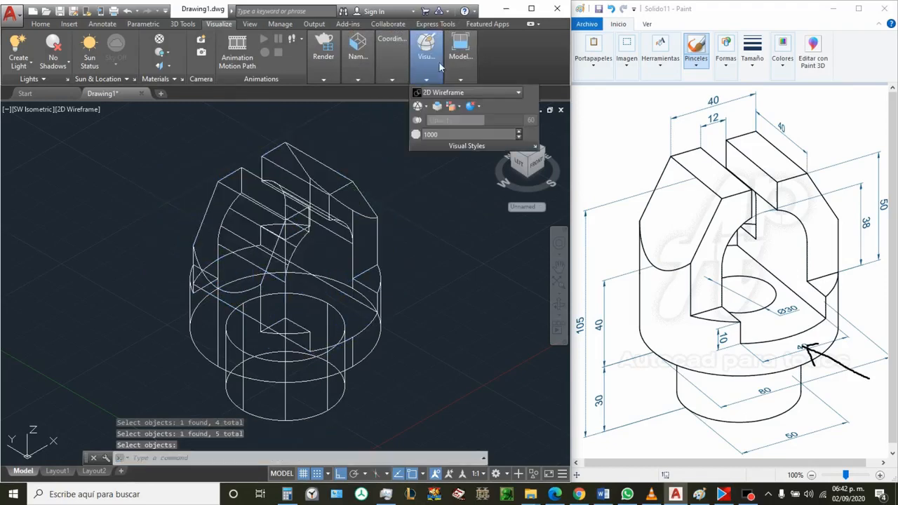
click(441, 94)
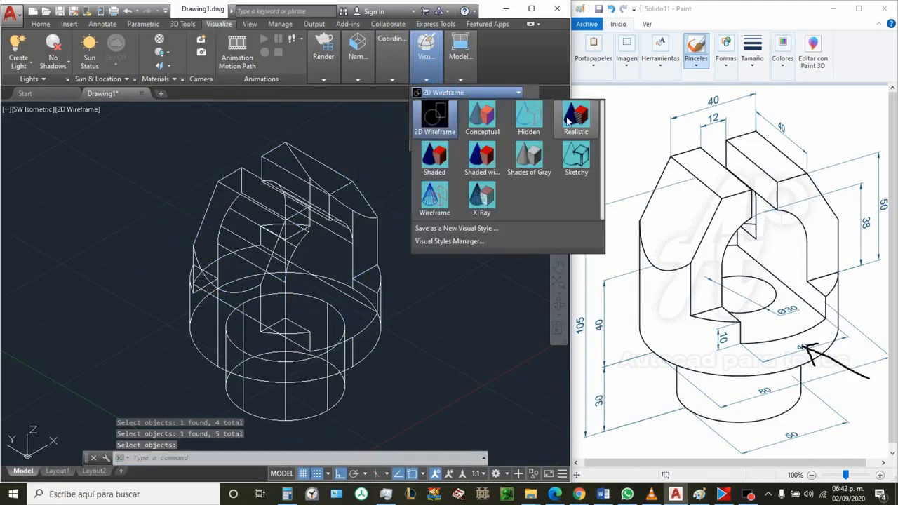
click(435, 156)
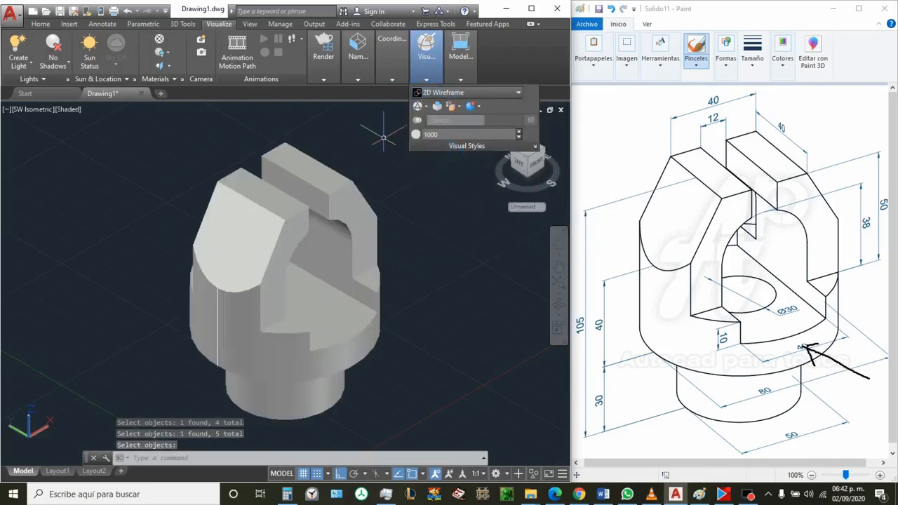
click(558, 317)
drag(330, 294, 269, 300)
key(Escape)
Draw a circle of diameter 30 in the empty area beside the part
scroll(280, 308, down, 4)
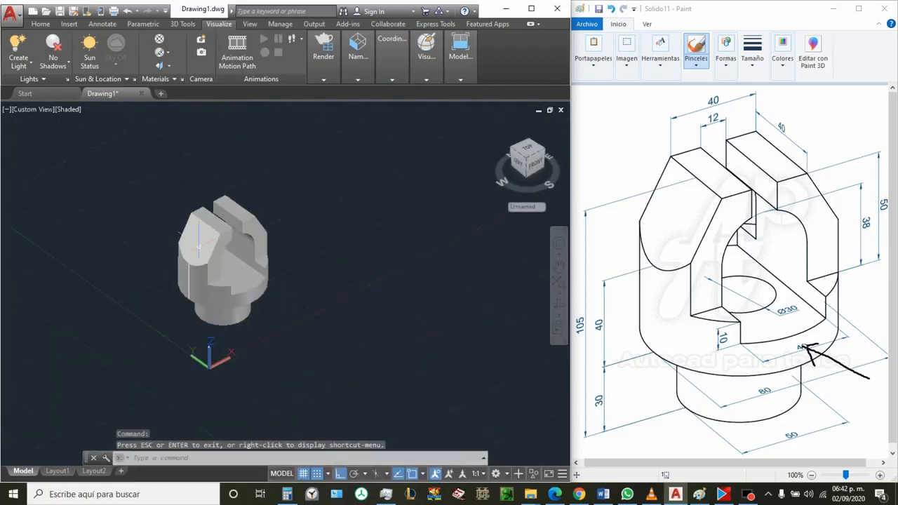
scroll(310, 317, up, 3)
text(c)
key(Return)
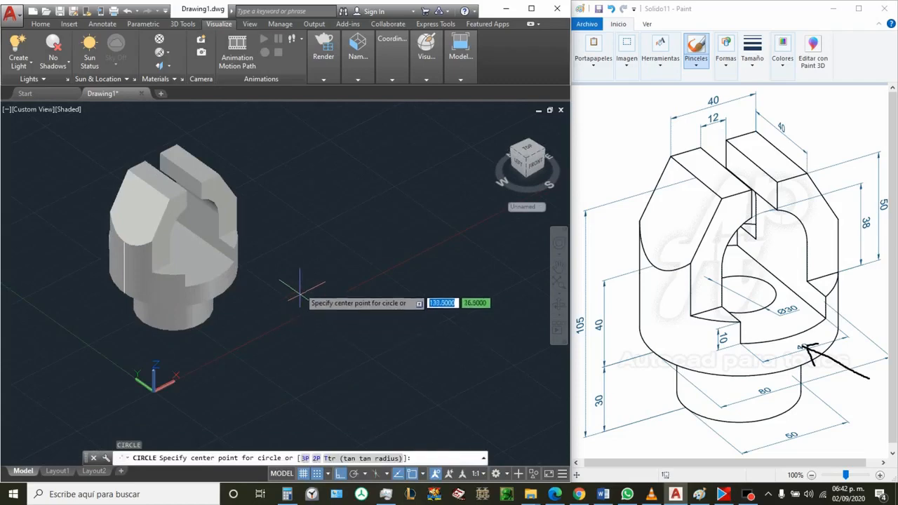
click(299, 283)
text(d)
key(Return)
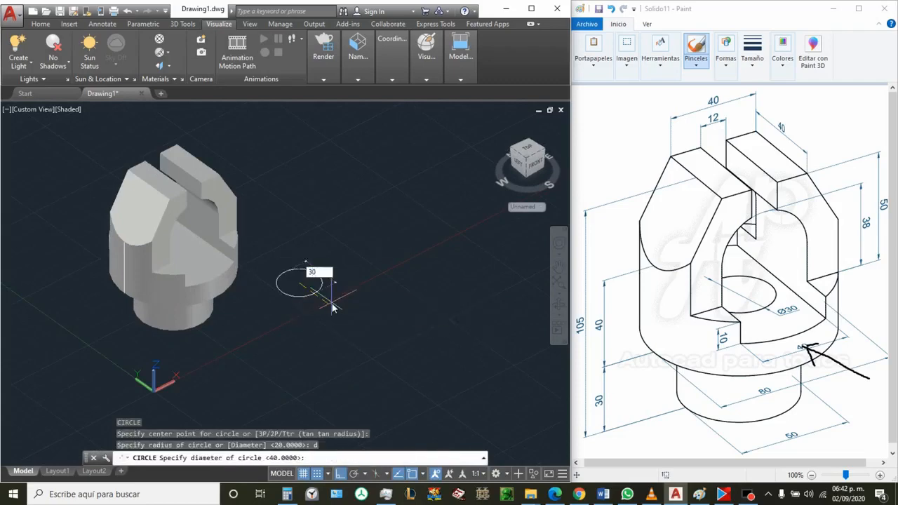
key(Return)
Extrude the diameter 30 circle upward about 75 to form a cylinder
scroll(315, 303, up, 2)
click(337, 330)
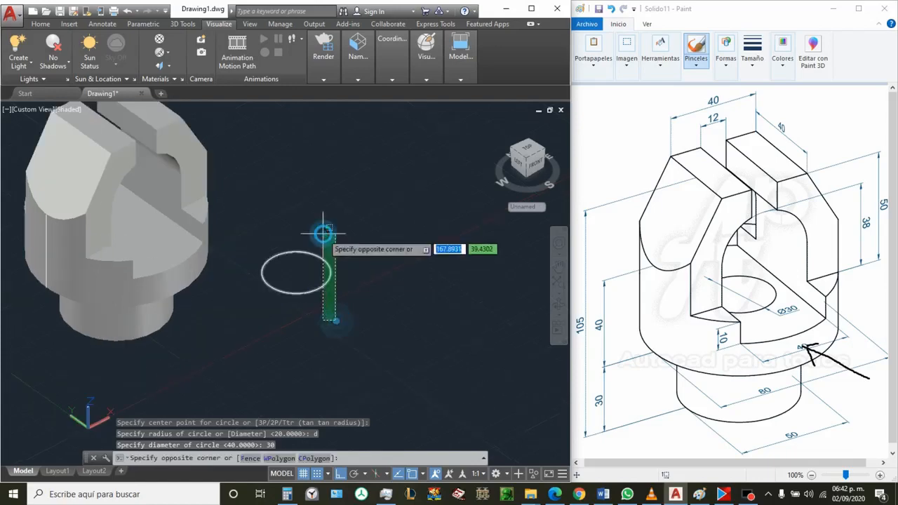
click(323, 225)
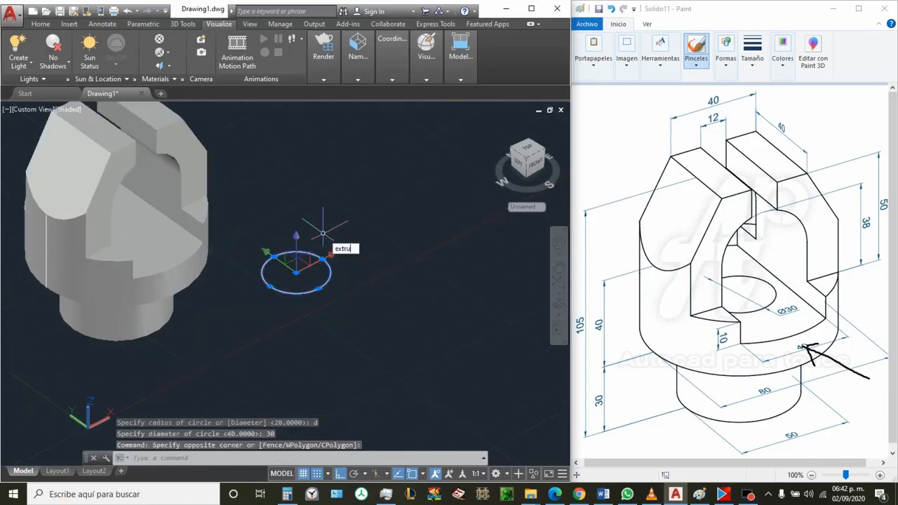
key(Return)
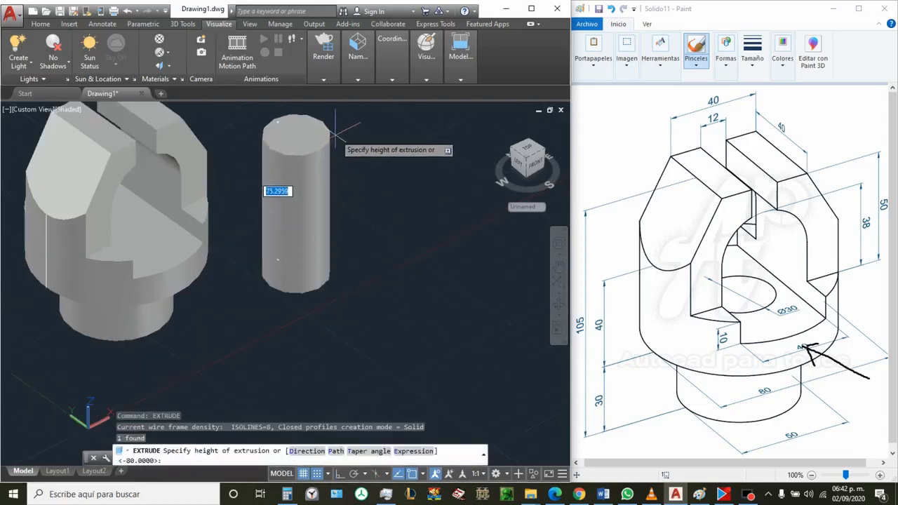
click(336, 134)
Move the new cylinder by the centre of its top face to the centre of the slot floor's curved edge
click(306, 213)
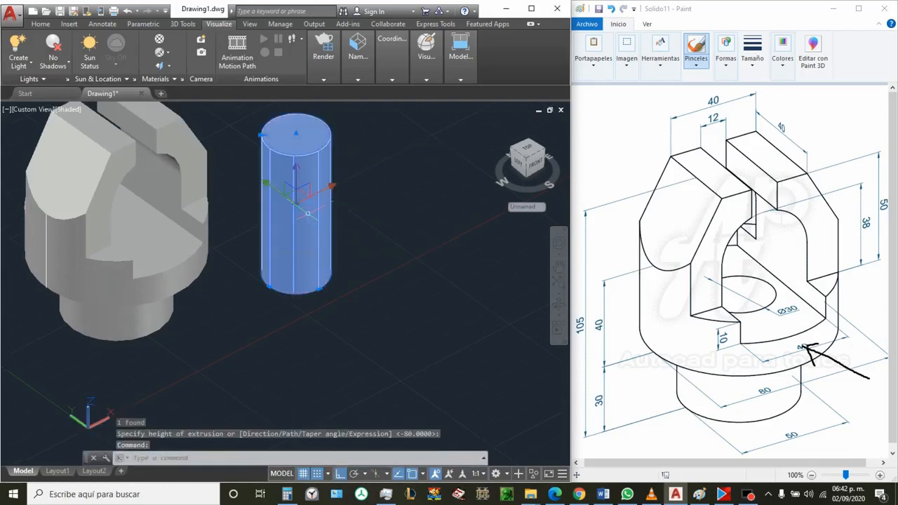
text(m)
key(Return)
shift+right_click(310, 220)
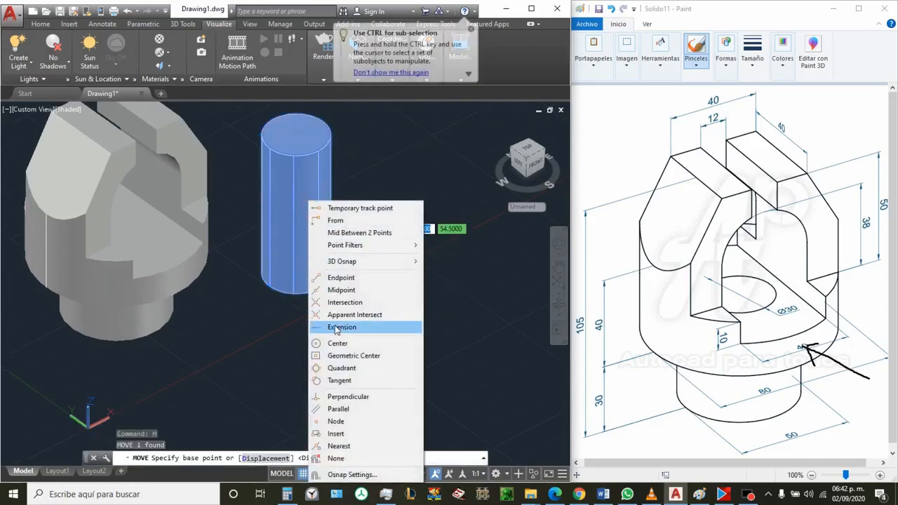
click(337, 342)
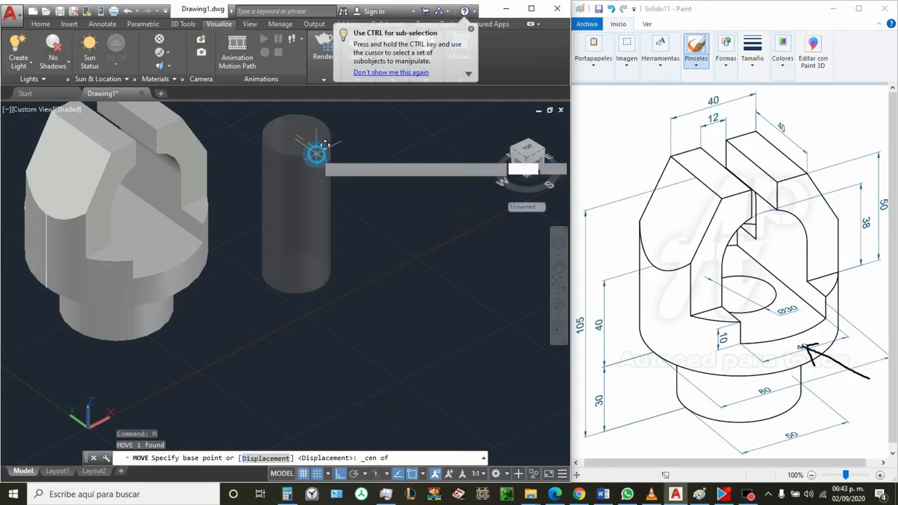
click(297, 137)
shift+right_click(206, 315)
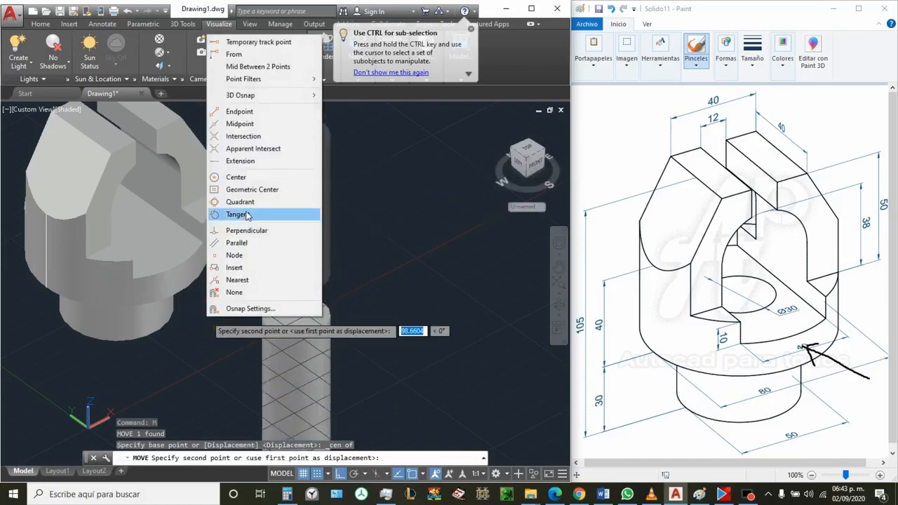
click(253, 181)
click(196, 258)
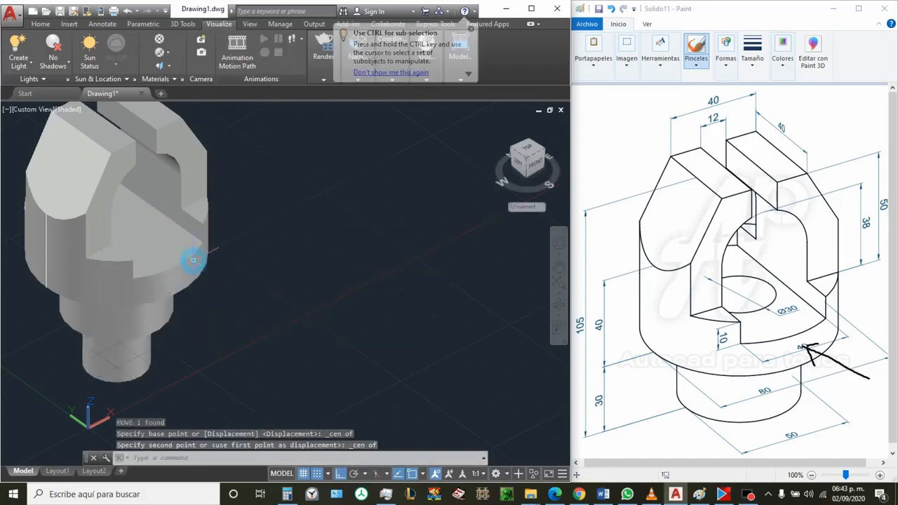
Switch to the Front view and set the visual style to 2D Wireframe
click(359, 81)
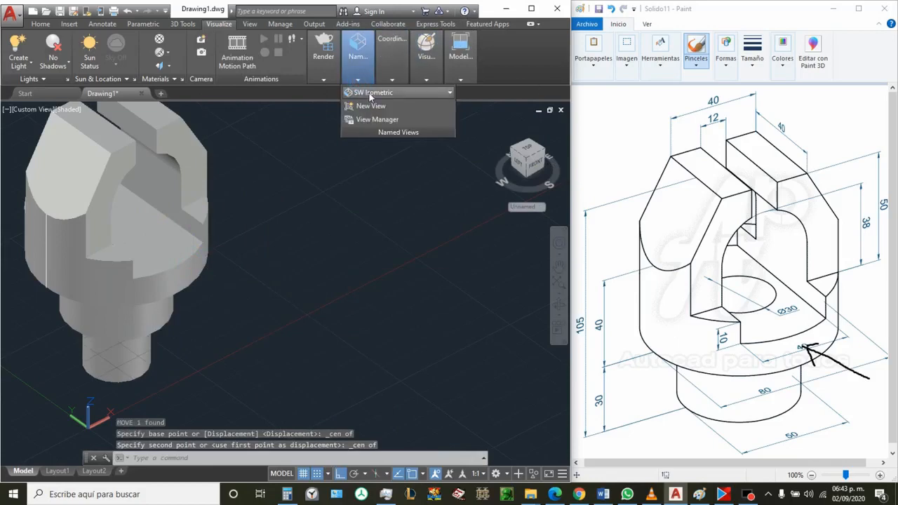
click(371, 94)
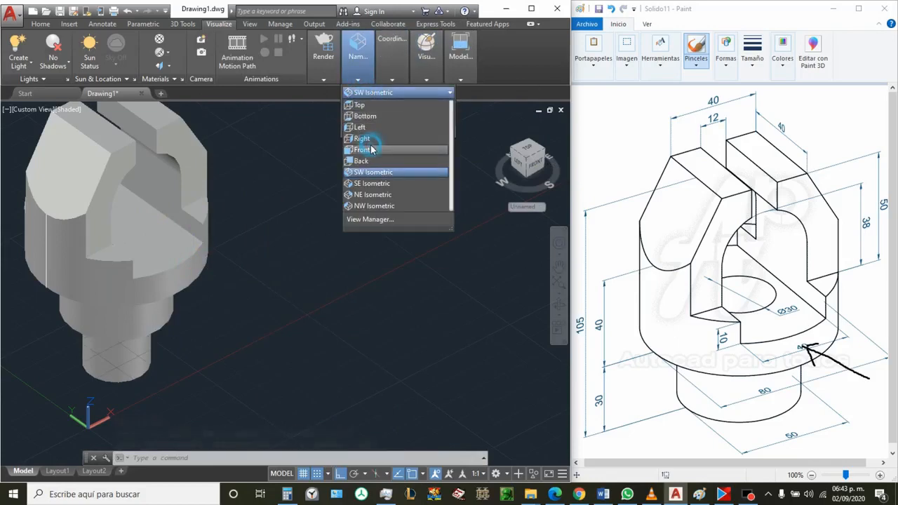
click(372, 149)
mouse_move(425, 78)
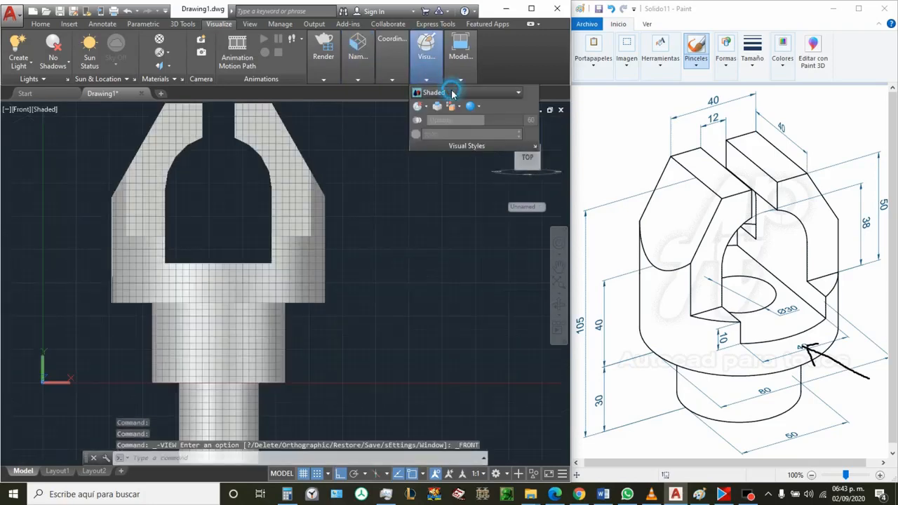
click(453, 94)
click(428, 114)
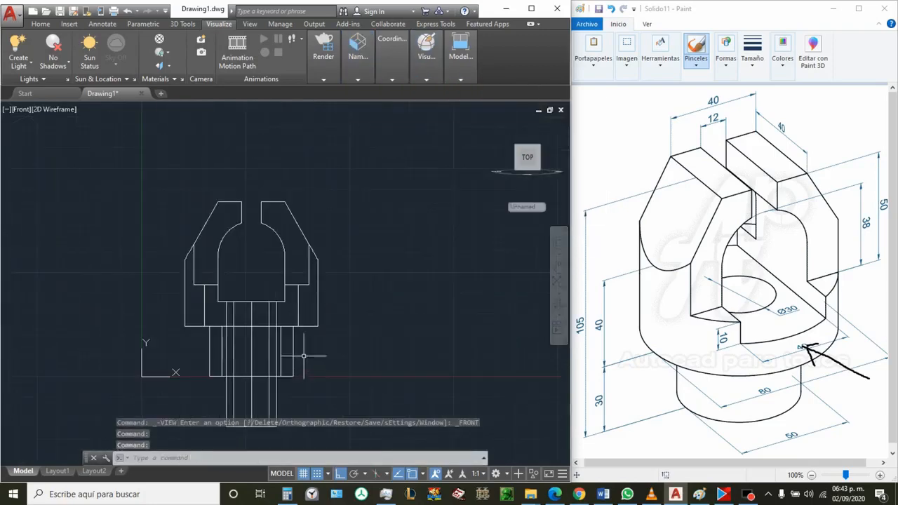
Move the diameter 30 cylinder straight up so it extends above the slot floor while still projecting below the base
click(258, 400)
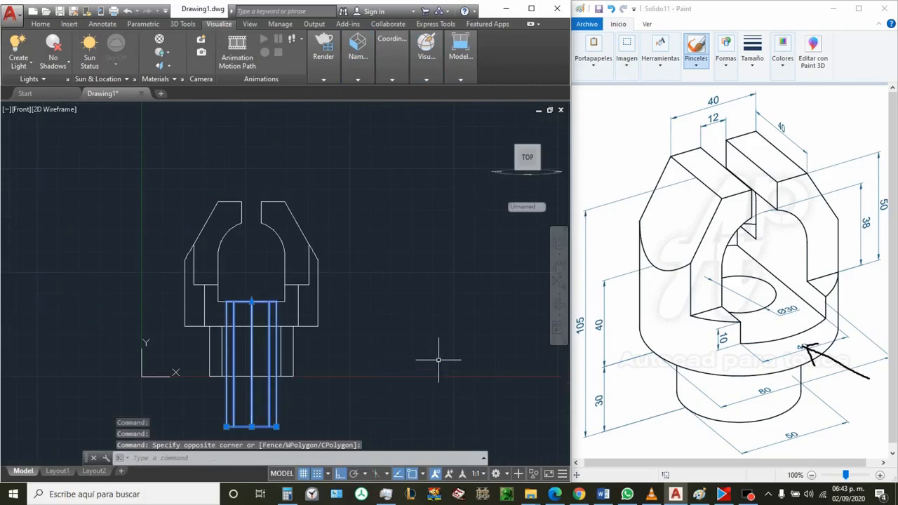
text(m)
key(Return)
click(392, 359)
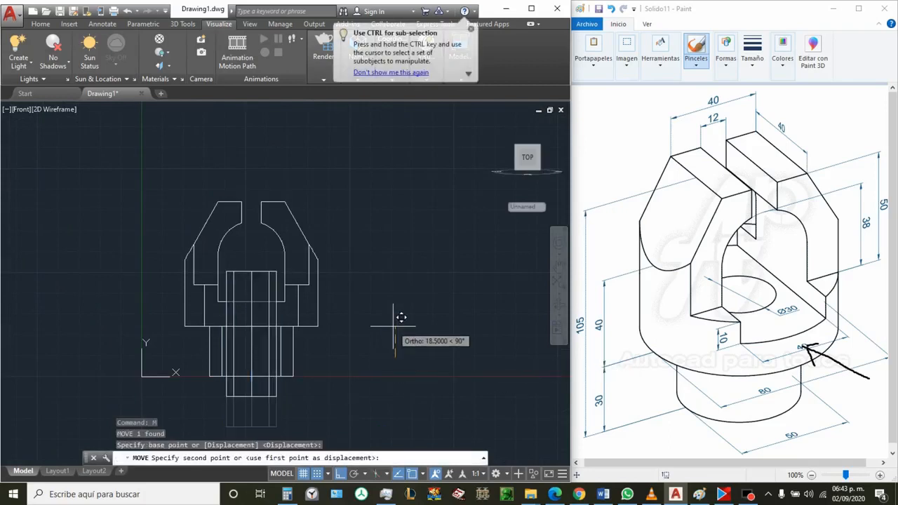
key(Escape)
Subtract the diameter 30 cylinder from the main body to cut the central through hole
scroll(231, 370, up, 2)
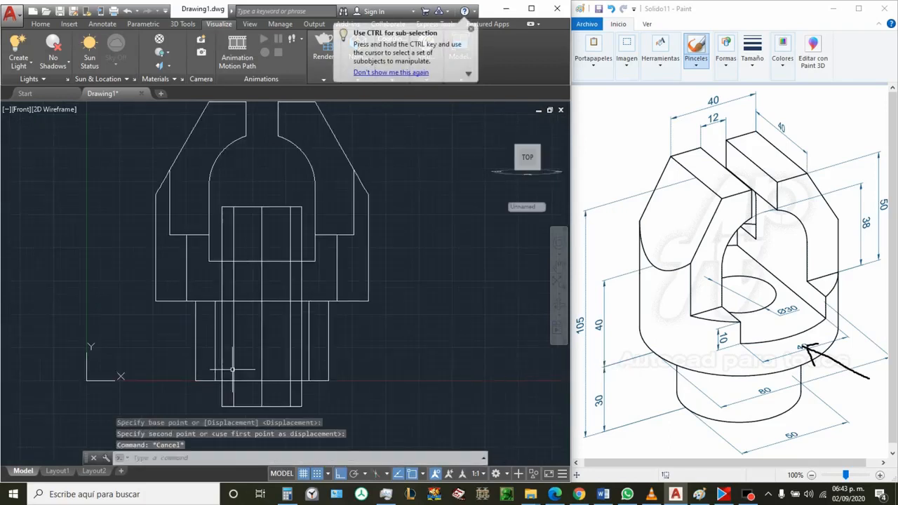
text(su)
key(Return)
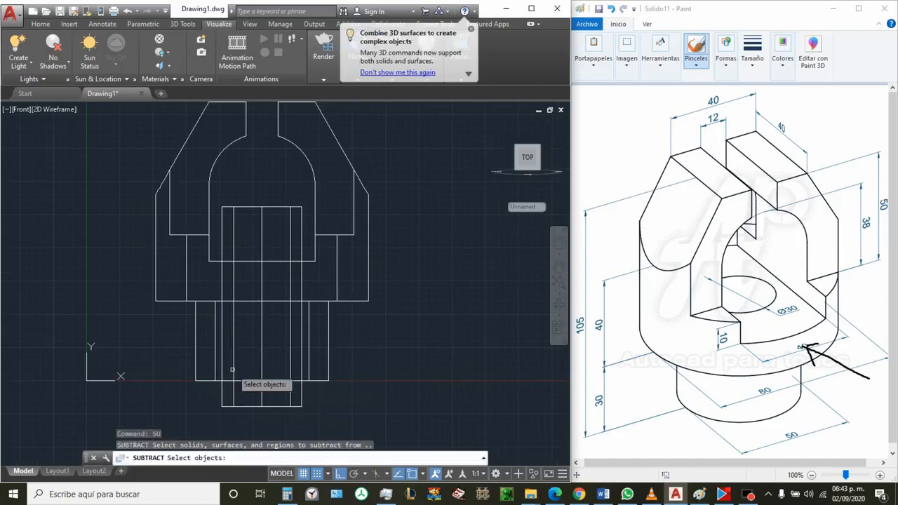
click(187, 237)
key(Return)
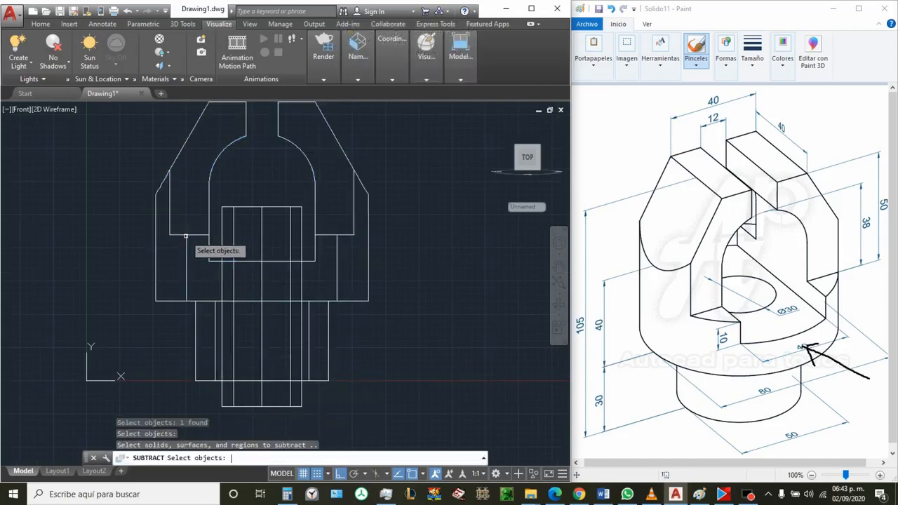
click(262, 209)
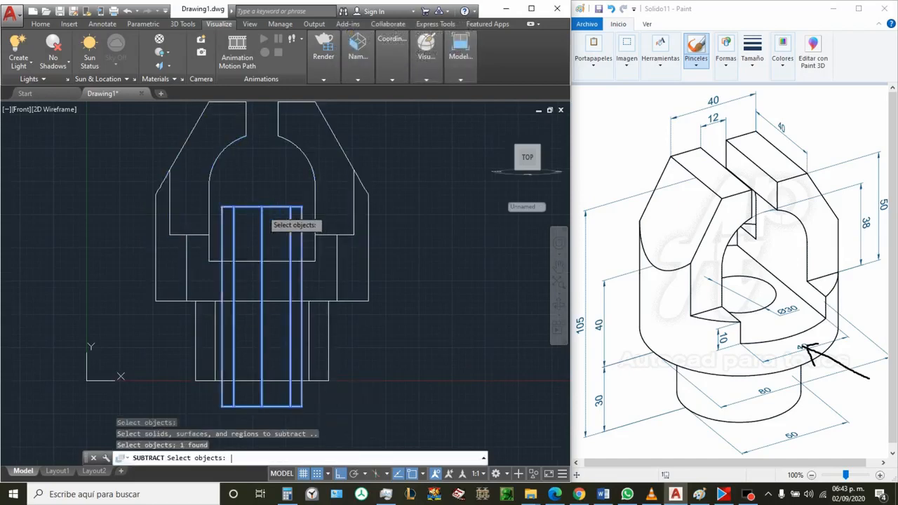
key(Return)
Set the visual style to Shaded with edges
click(424, 56)
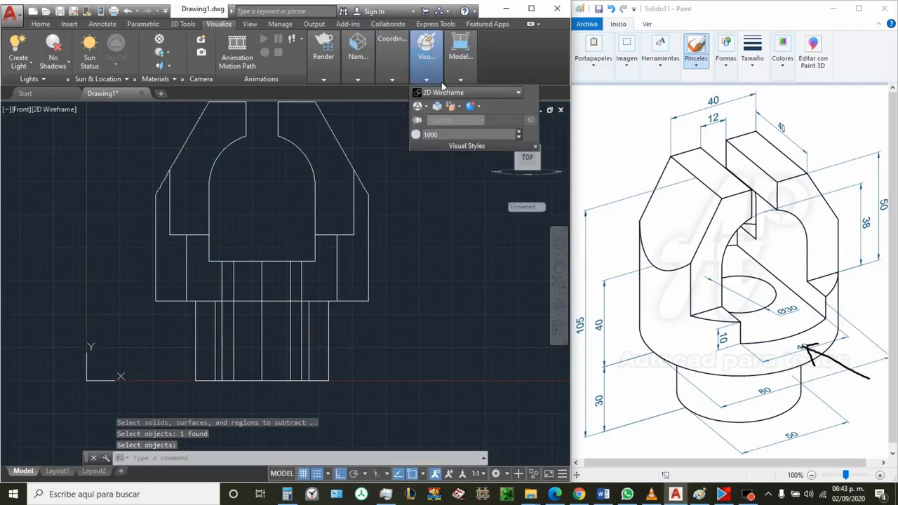
click(448, 92)
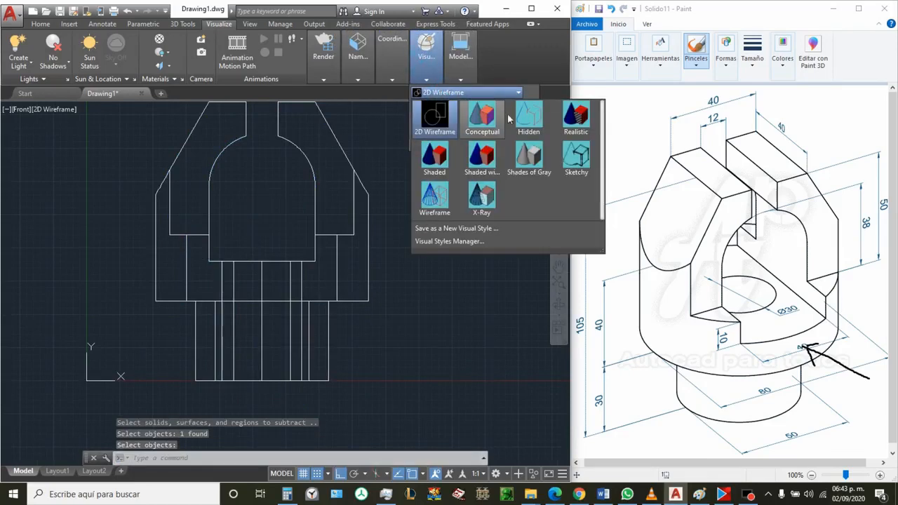
click(482, 155)
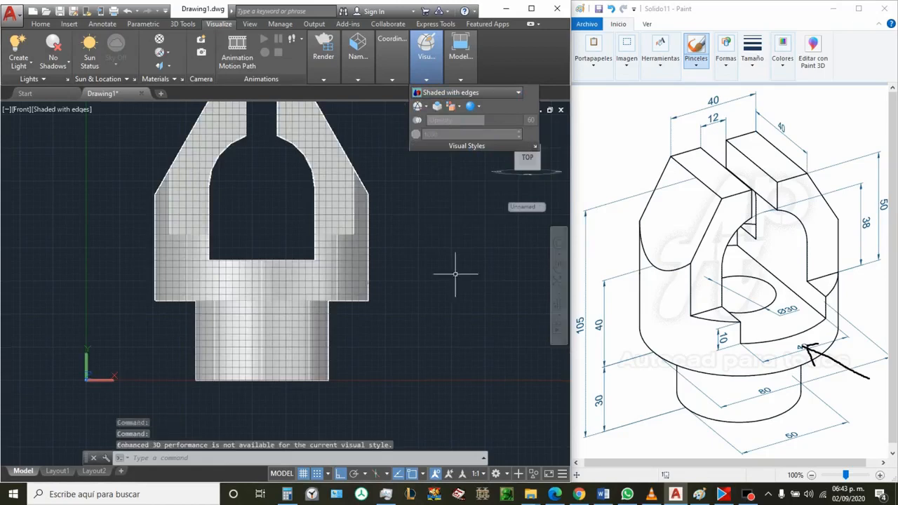
key(Escape)
Erase the leftover vertical line along the left side of the body
click(130, 184)
click(164, 334)
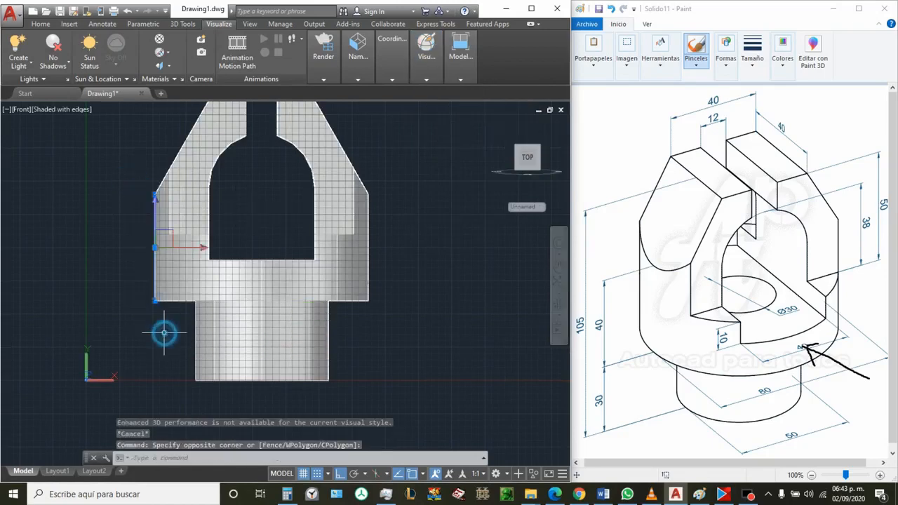
key(Delete)
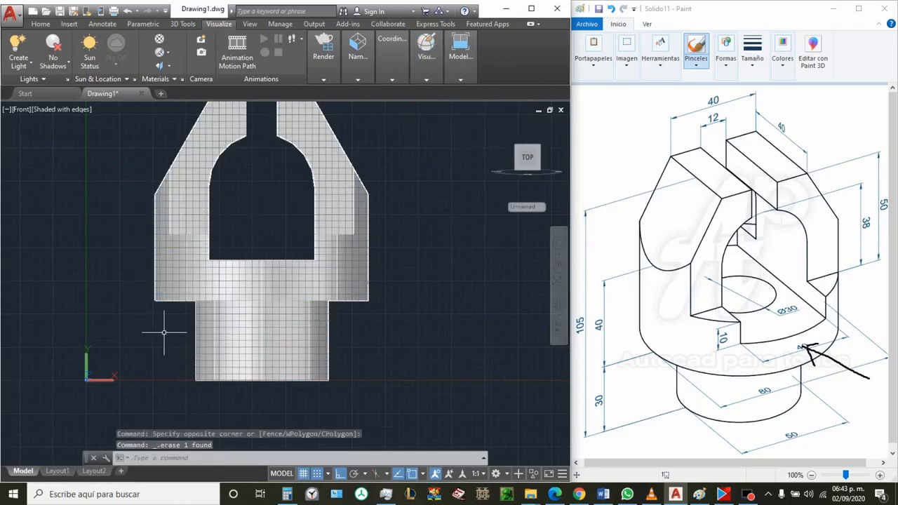
Orbit around the shaded part to examine the central hole and slot against the reference drawing
click(558, 303)
drag(273, 291, 164, 260)
scroll(305, 298, up, 2)
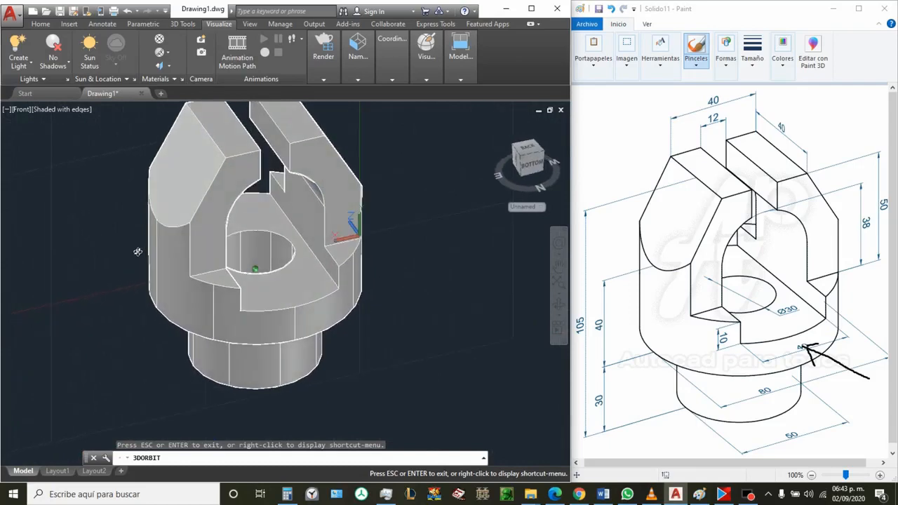
drag(254, 337, 257, 369)
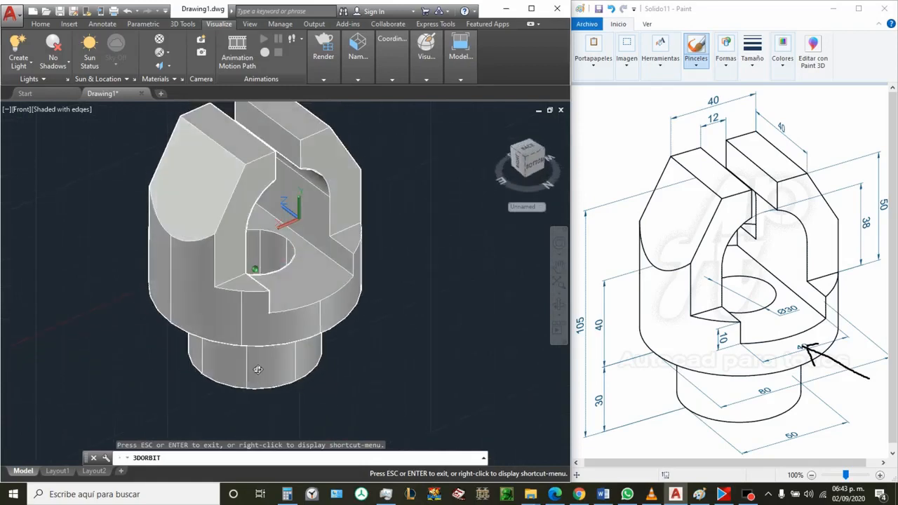
drag(303, 328, 299, 331)
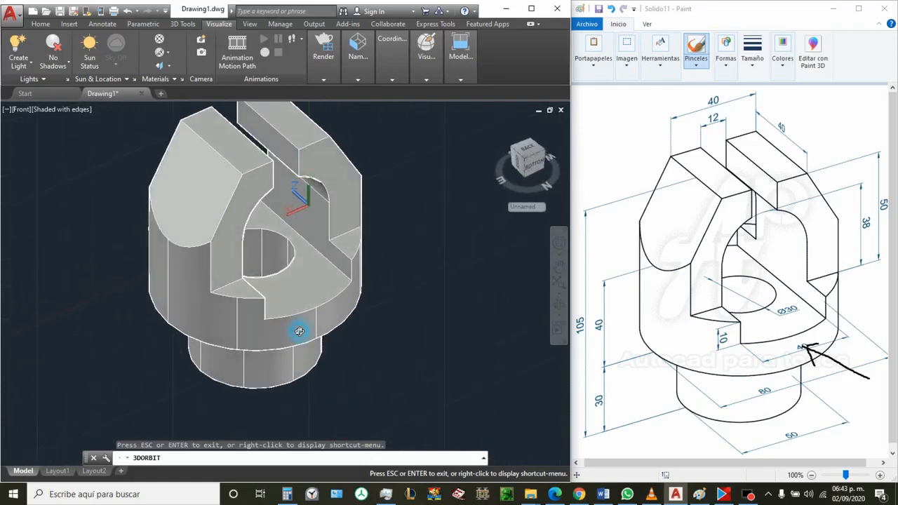
Switch to the SW Isometric view and centre the part in the drawing area
click(359, 78)
click(371, 92)
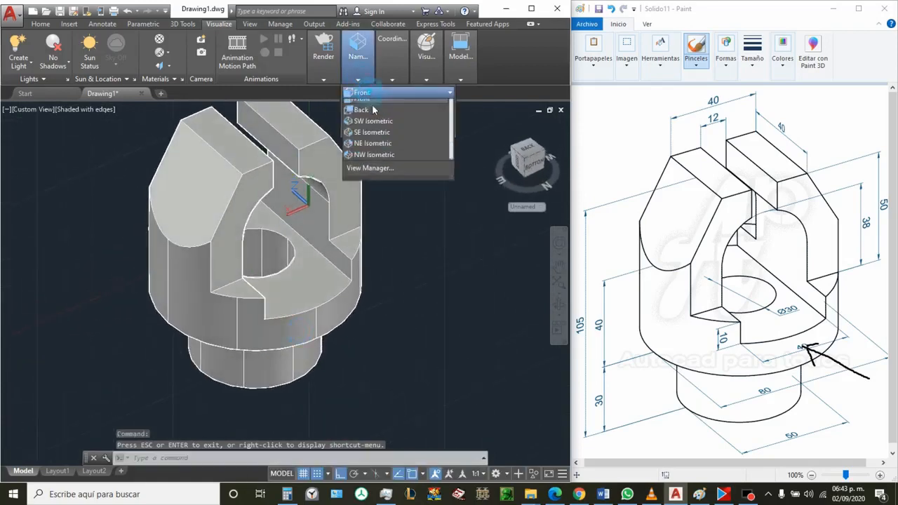
click(397, 172)
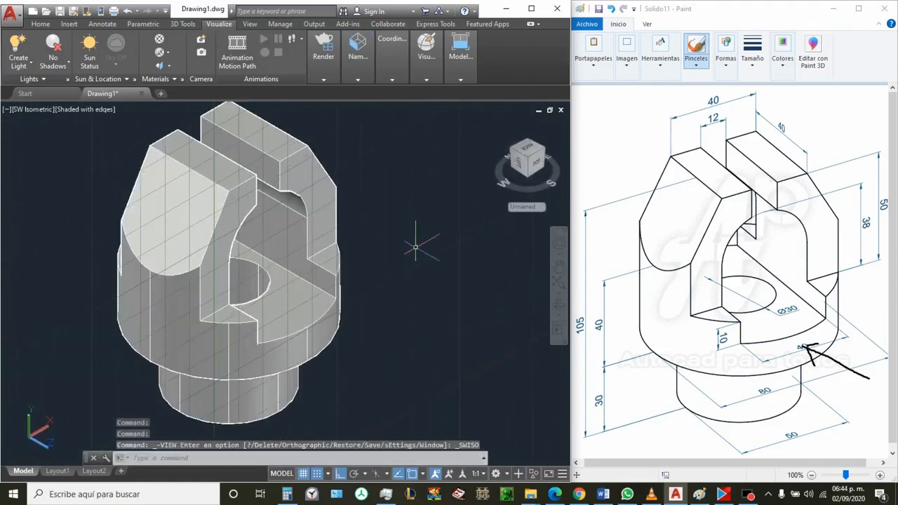
click(559, 267)
drag(397, 227, 465, 238)
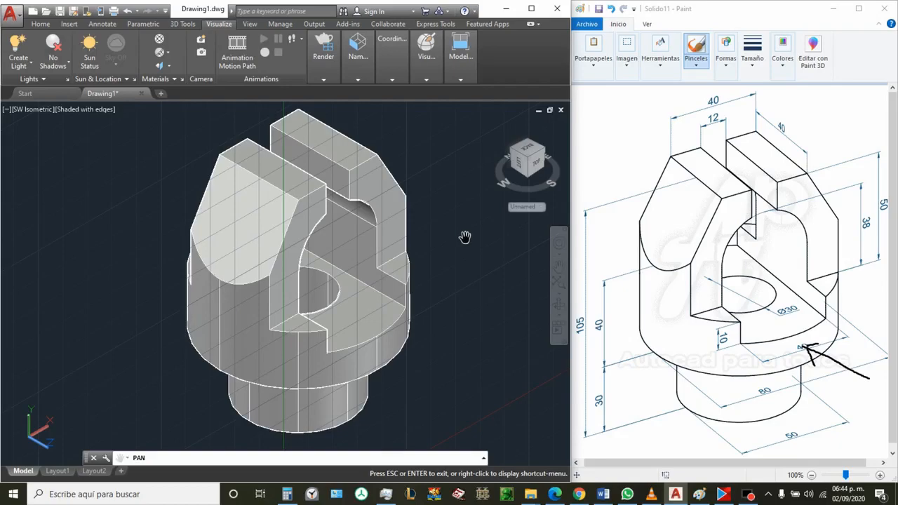
key(Escape)
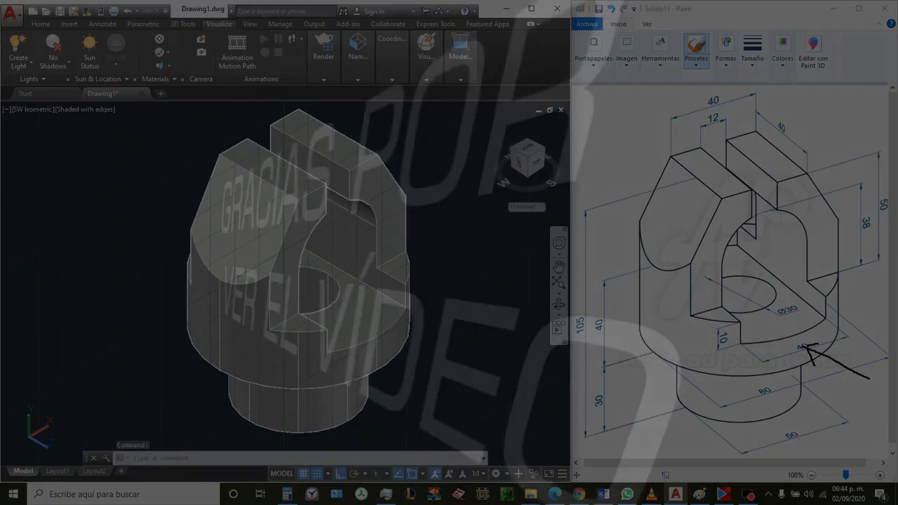